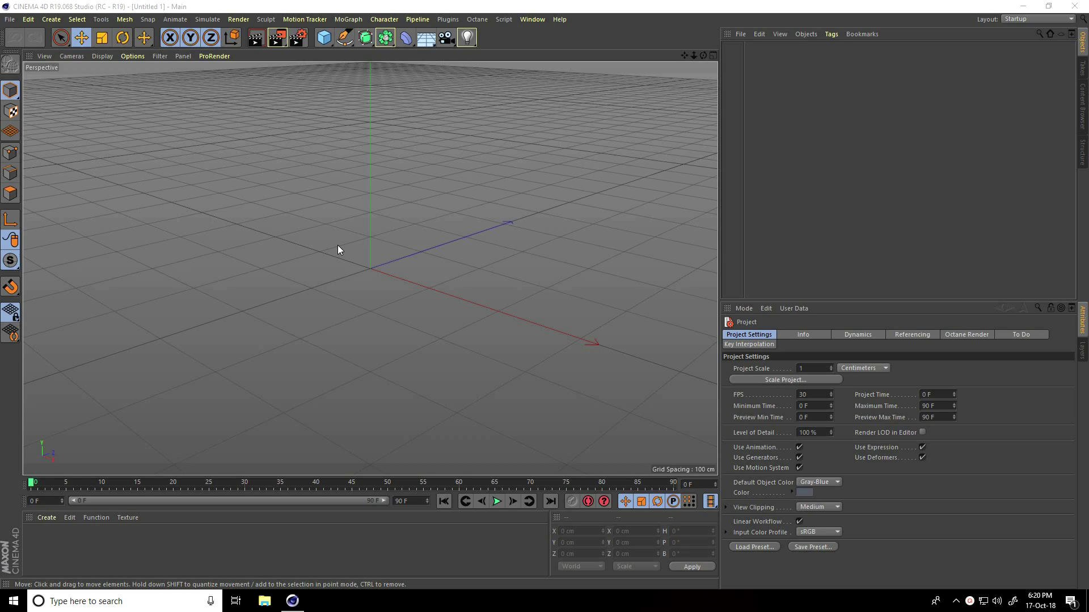
Step: Add a cube to the scene, undoing an accidental sideways move
left_click_drag(324, 37, 424, 59)
left_click_drag(525, 322, 475, 344)
key("ctrl+z")
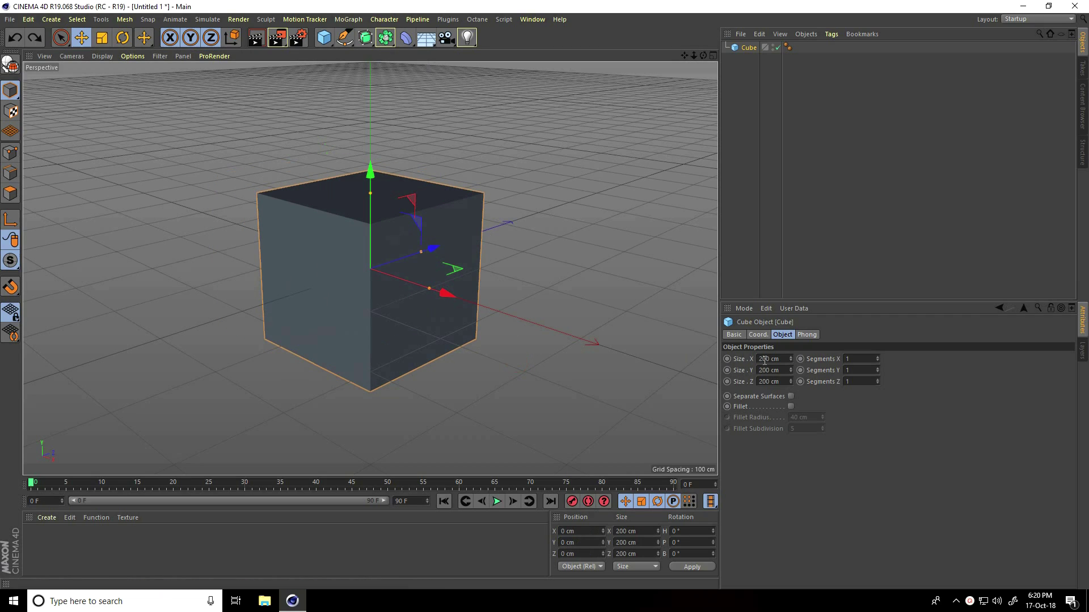
Step: Set the cube's size to X 500, Y 500 and Z 80 cm
left_click(764, 360)
type("500")
key("Tab")
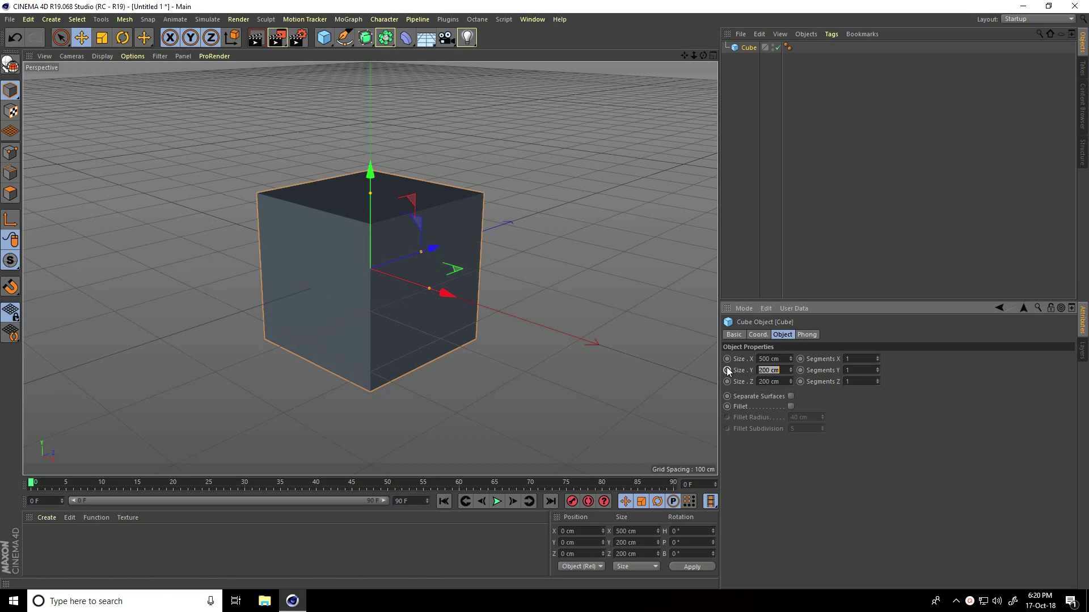
type("50")
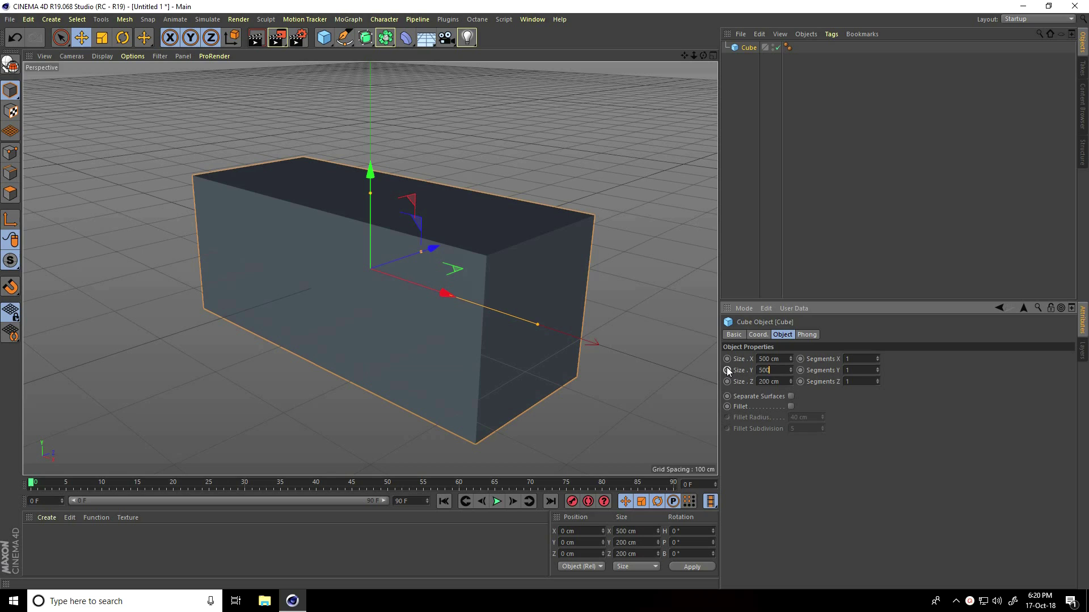
type("0")
key("Tab")
type("50")
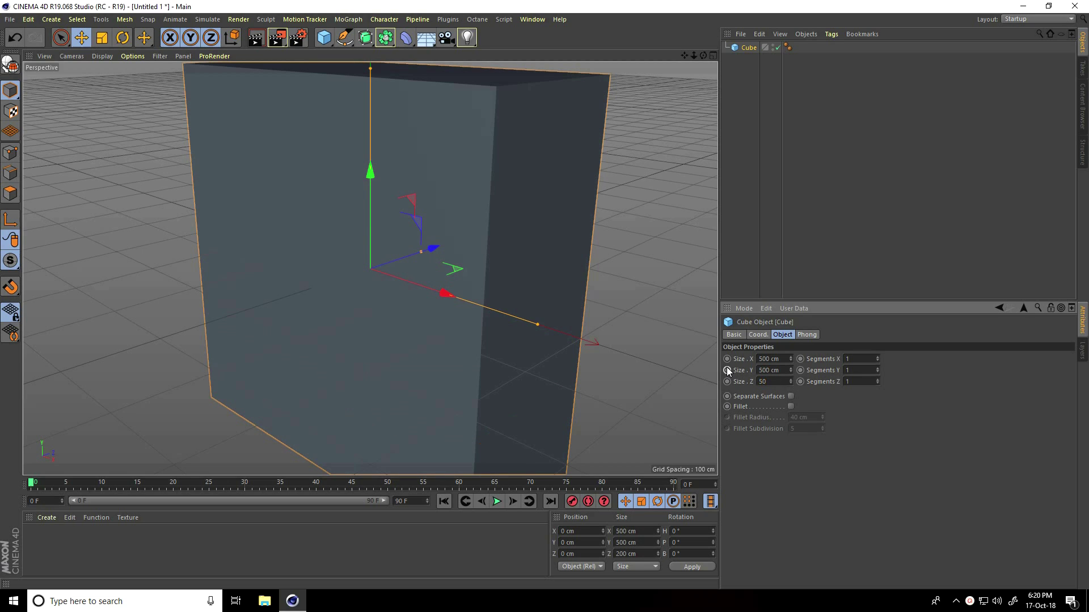
key("Return")
mouse_move(638, 337)
left_mouse_down("alt")
mouse_move(583, 325)
mouse_move(618, 331)
left_mouse_up("alt")
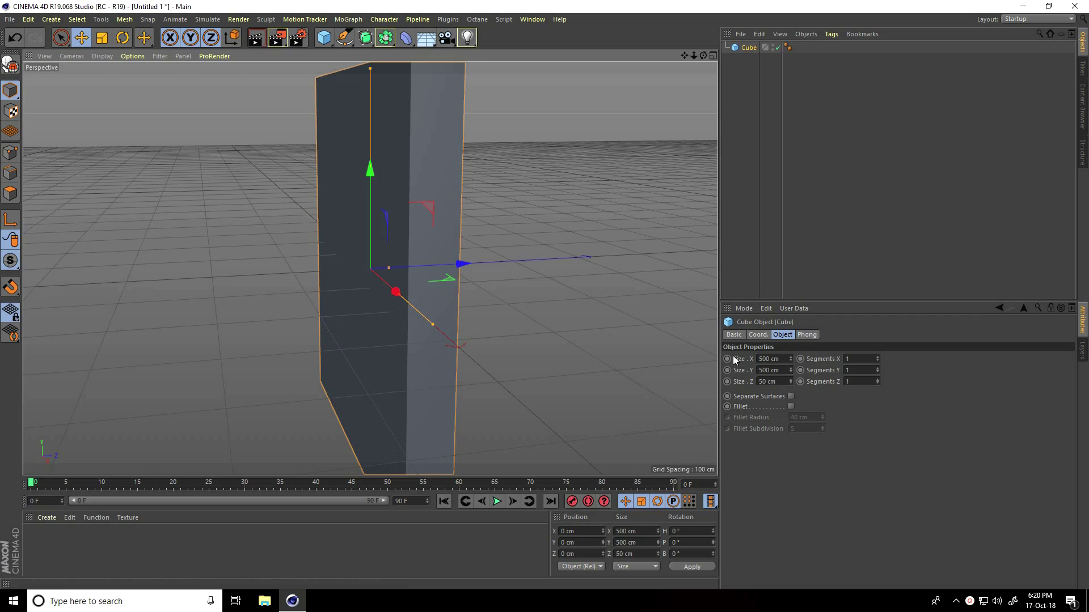
double_click(780, 381)
type("80")
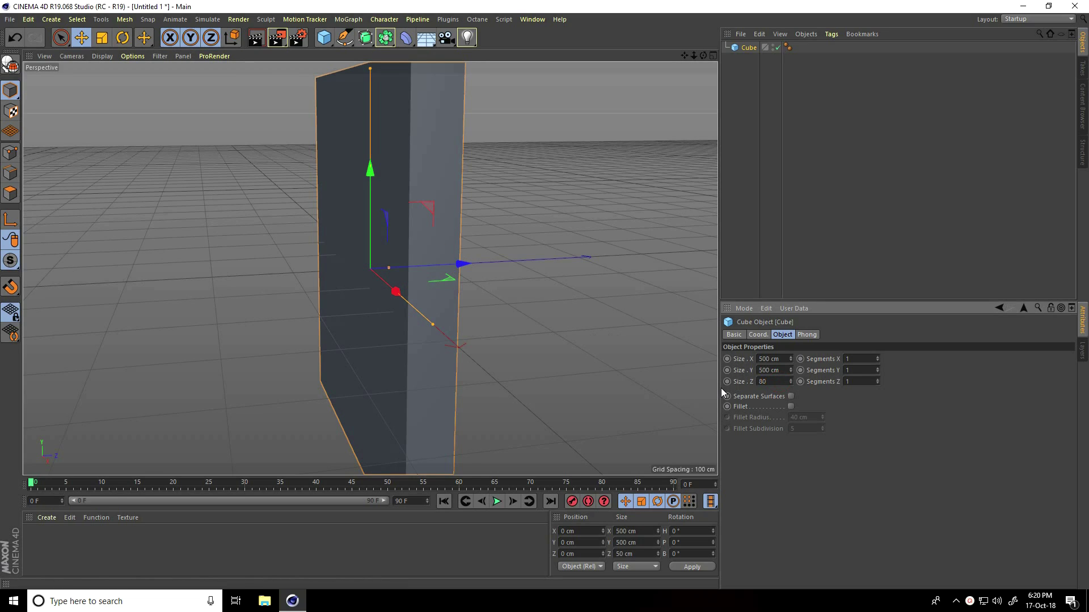
key("Return")
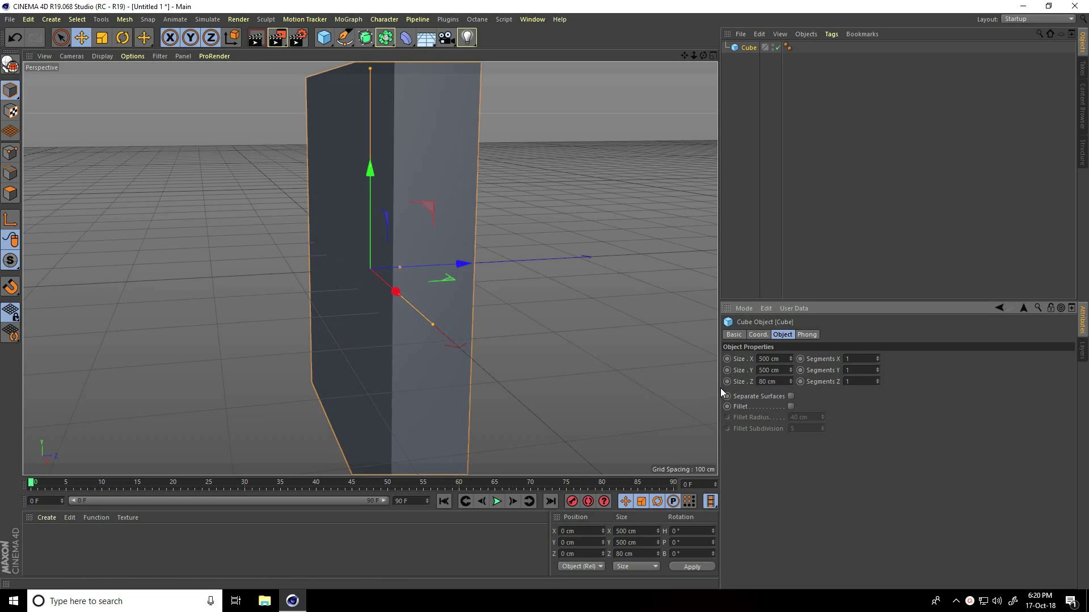
Step: Add a Landscape and rotate it 90° upright to face the slab
left_click(327, 39)
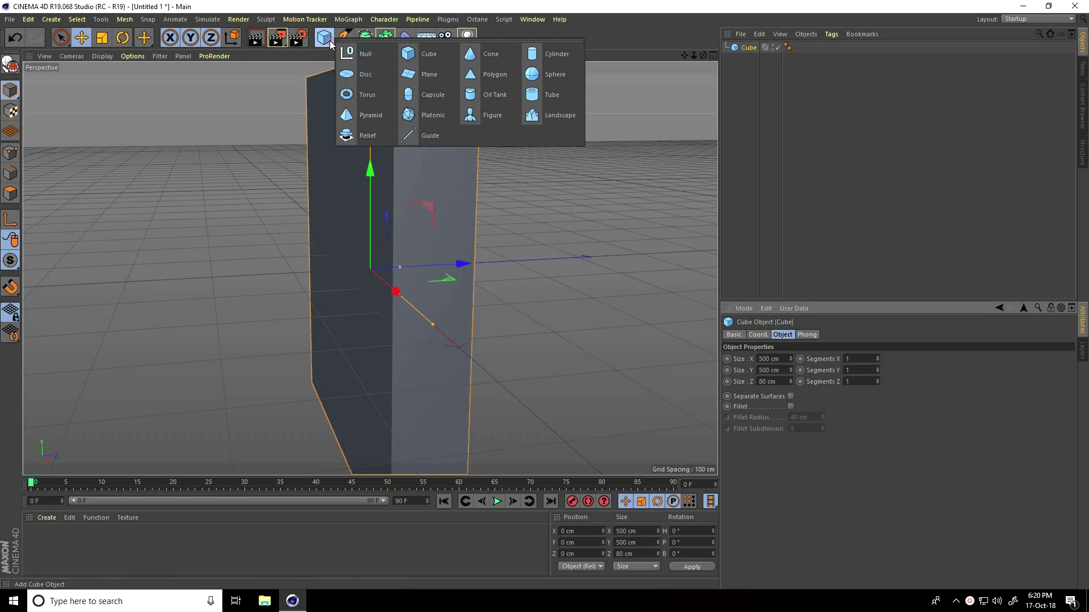
left_click(552, 117)
left_click_drag(580, 154, 456, 174, "alt")
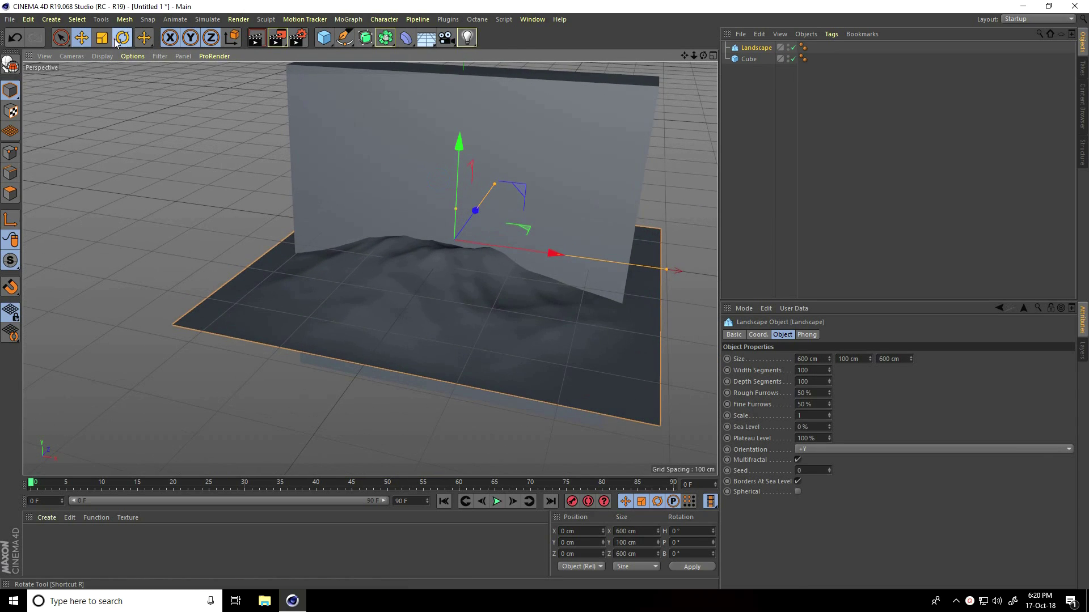
key("r")
left_click_drag(440, 217, 442, 298)
Step: Make the landscape Spherical and scale it down to about 308.8 cm
left_click(756, 48)
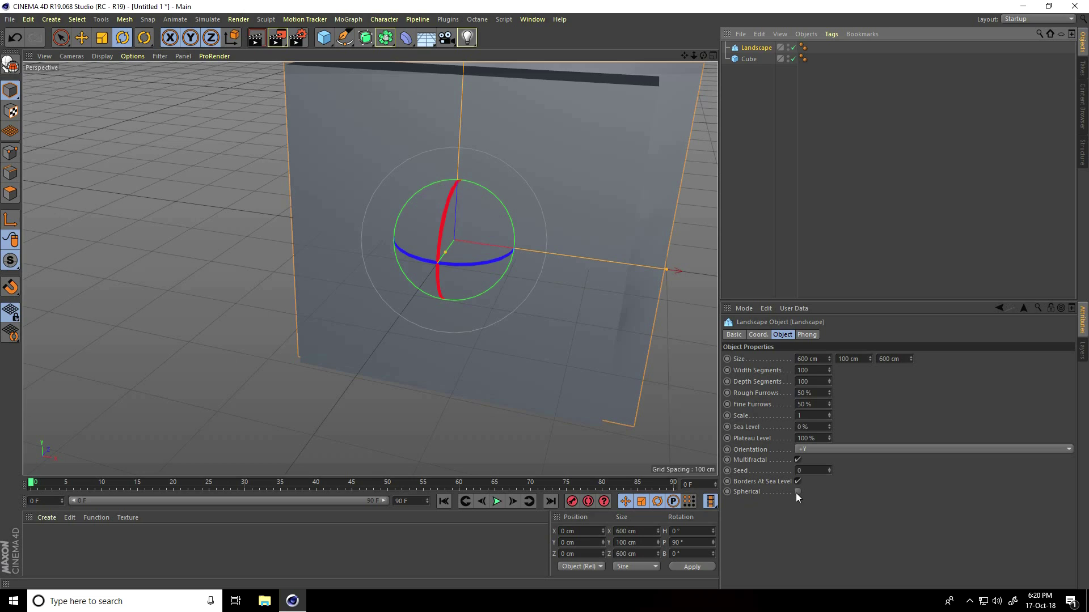
left_click(797, 491)
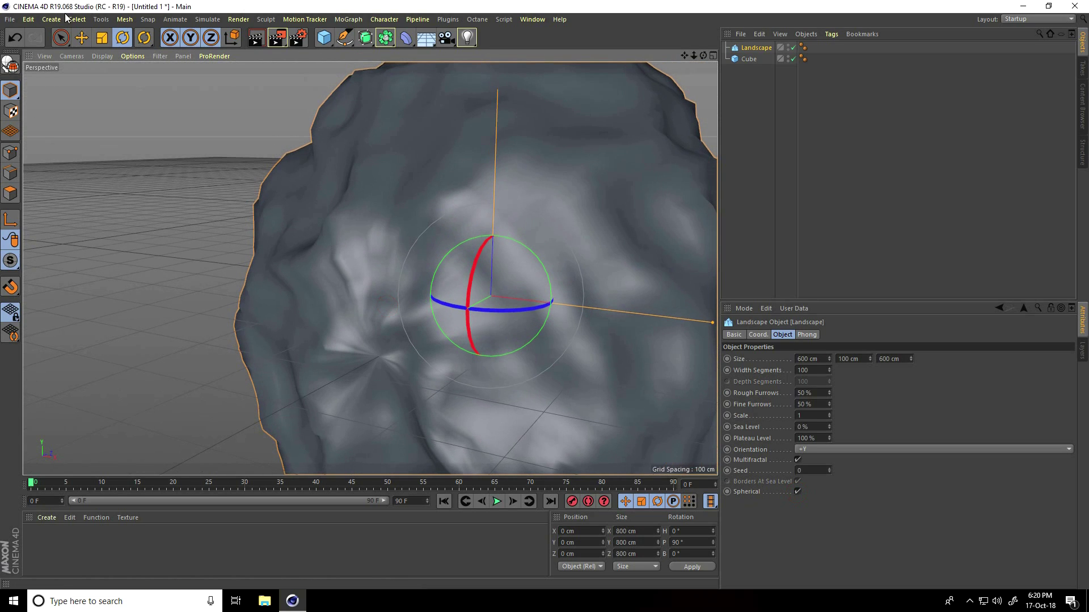
left_click(102, 37)
left_click_drag(510, 249, 348, 380)
scroll(513, 304, "up", 3)
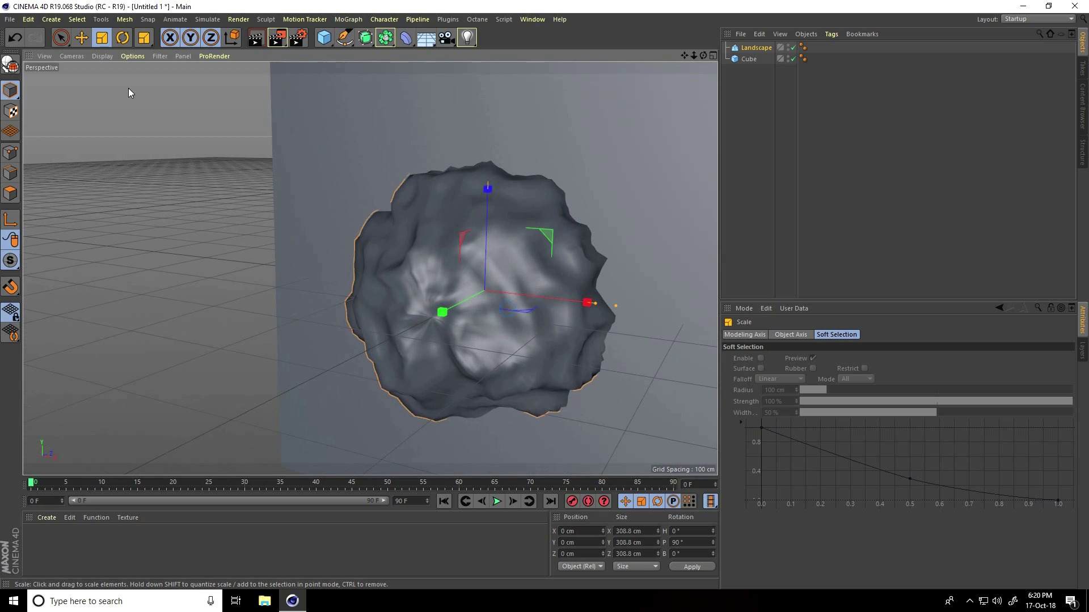
left_click(103, 55)
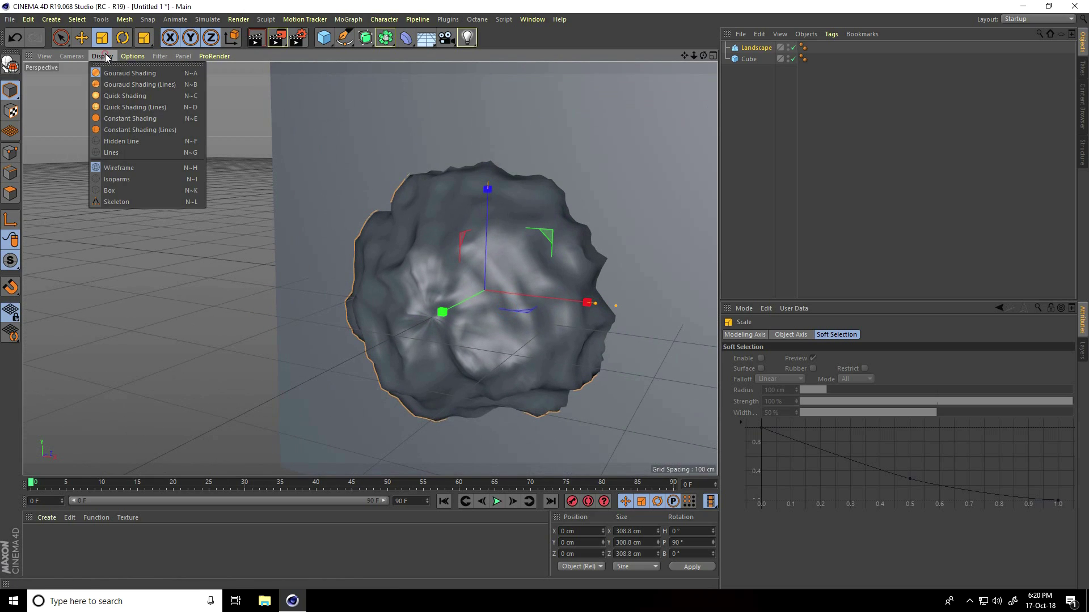
Step: Switch to Gouraud Shading (Lines) and give the landscape 200 width segments
left_click(117, 85)
mouse_move(562, 332)
left_mouse_down("alt")
mouse_move(393, 325)
mouse_move(423, 307)
left_mouse_up("alt")
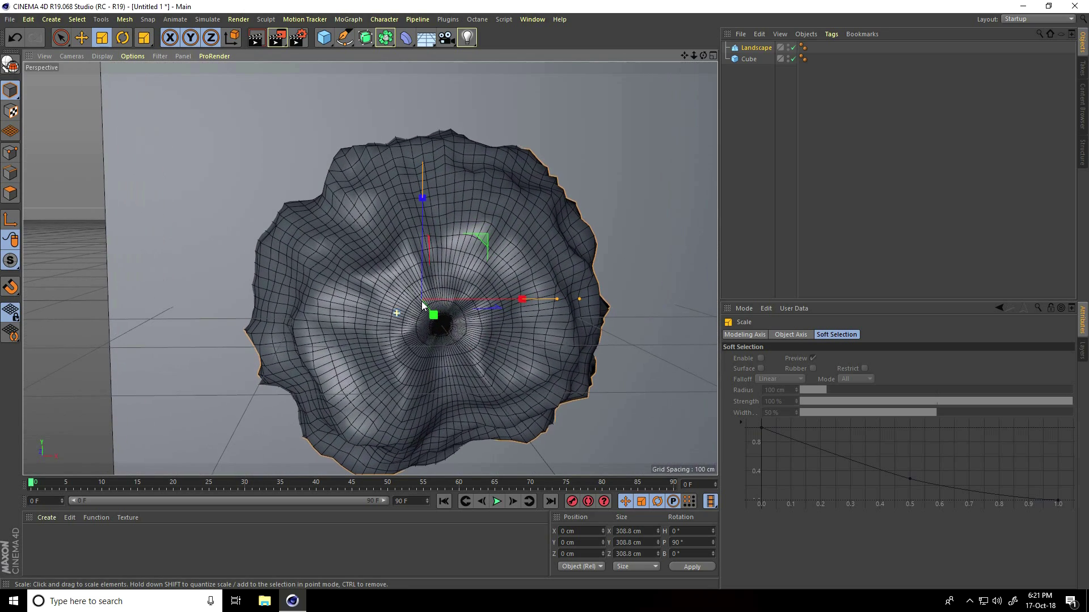
left_click(756, 48)
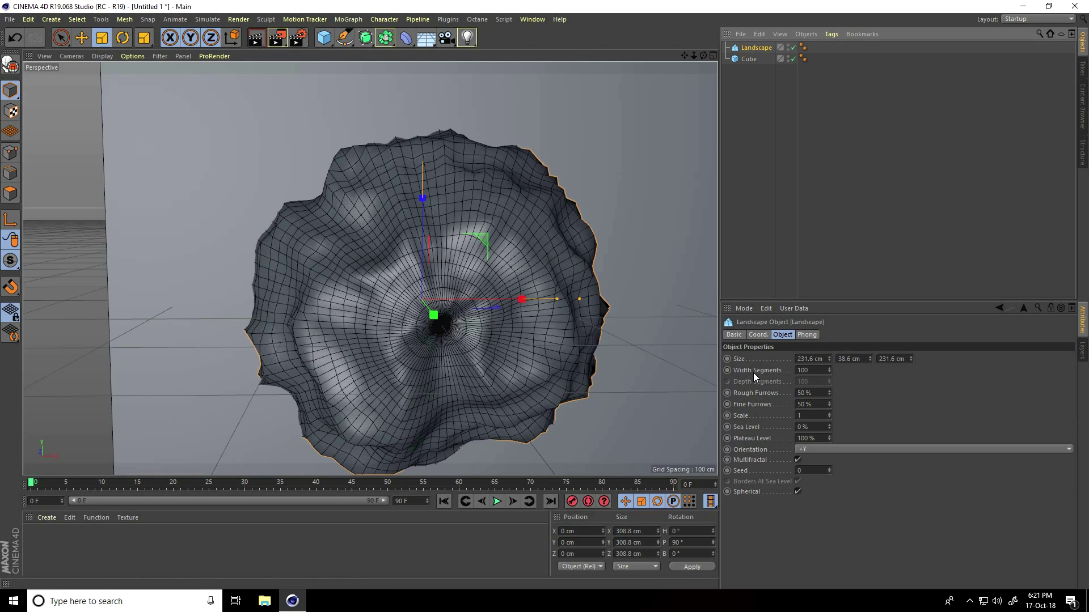
left_click(819, 371)
type("200")
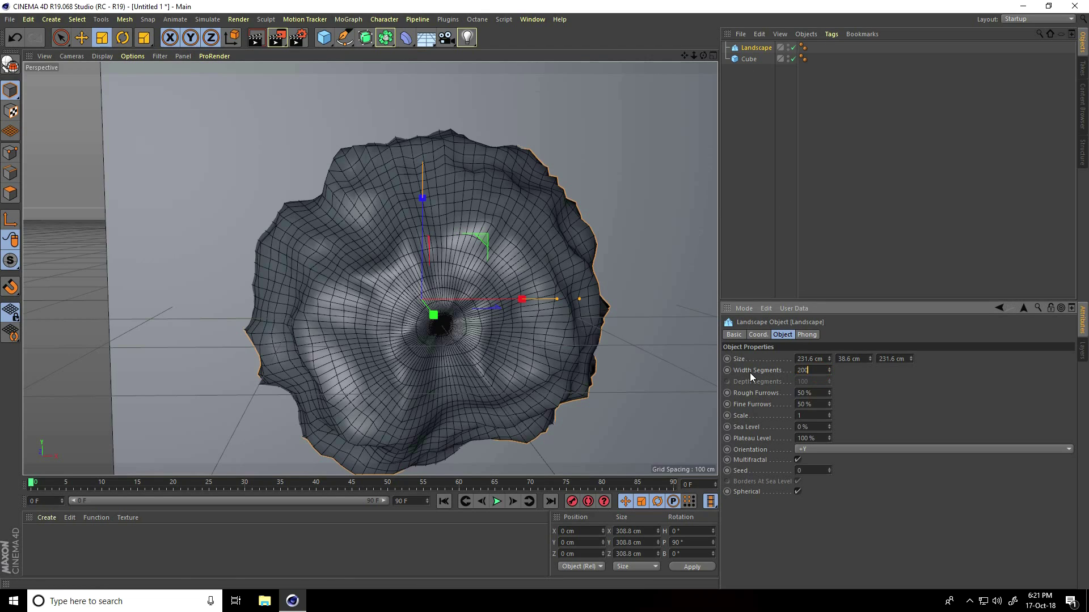
key("Return")
left_click_drag(513, 258, 478, 262)
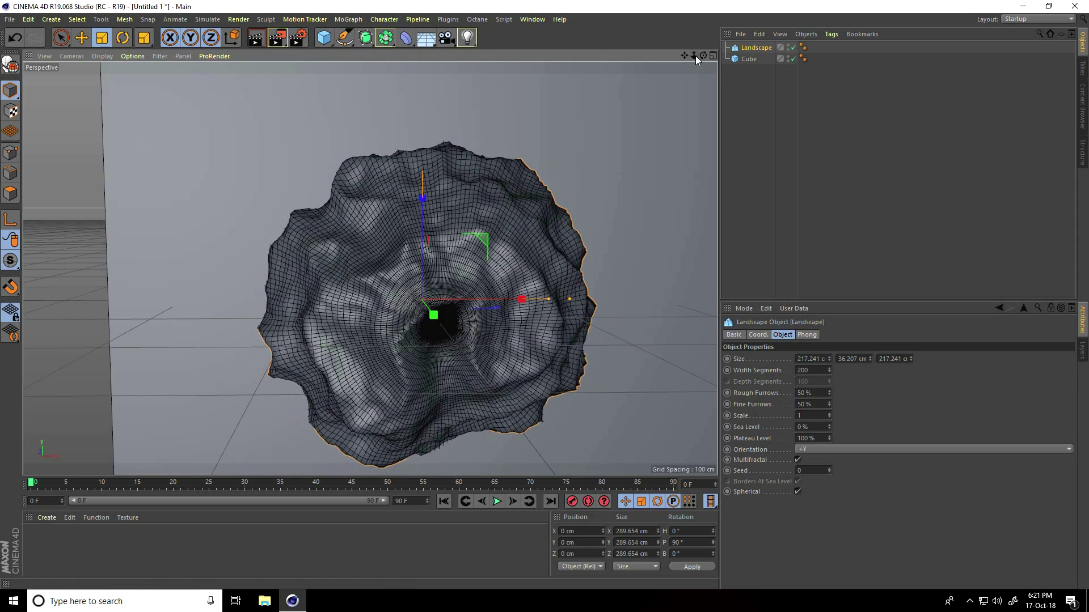
left_click_drag(683, 56, 701, 28)
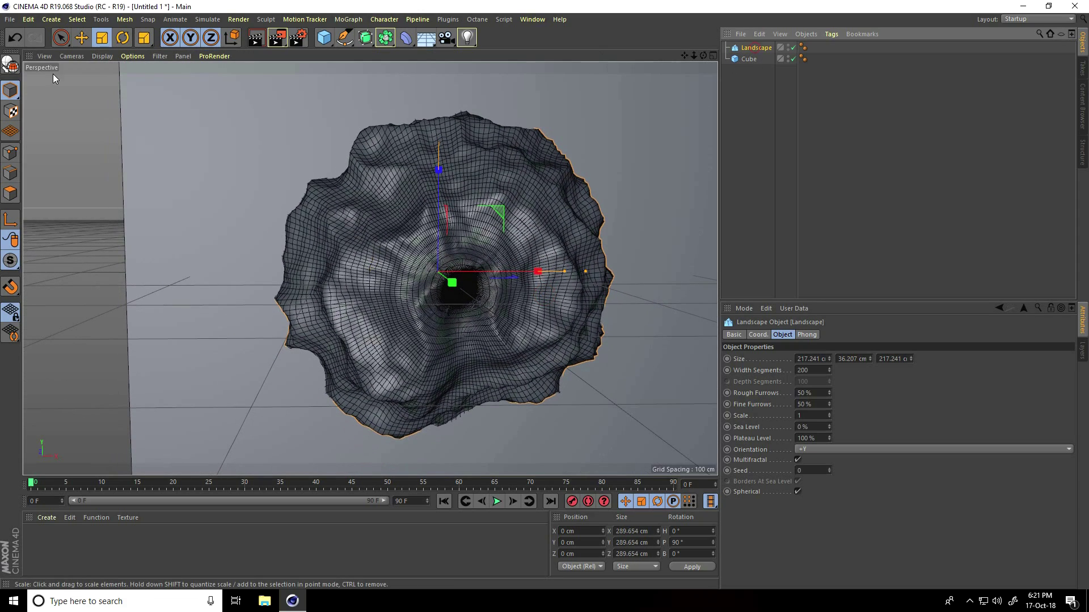
Step: Make the landscape editable and scale it into an oval about 223 × 275 × 311 cm
left_click(8, 66)
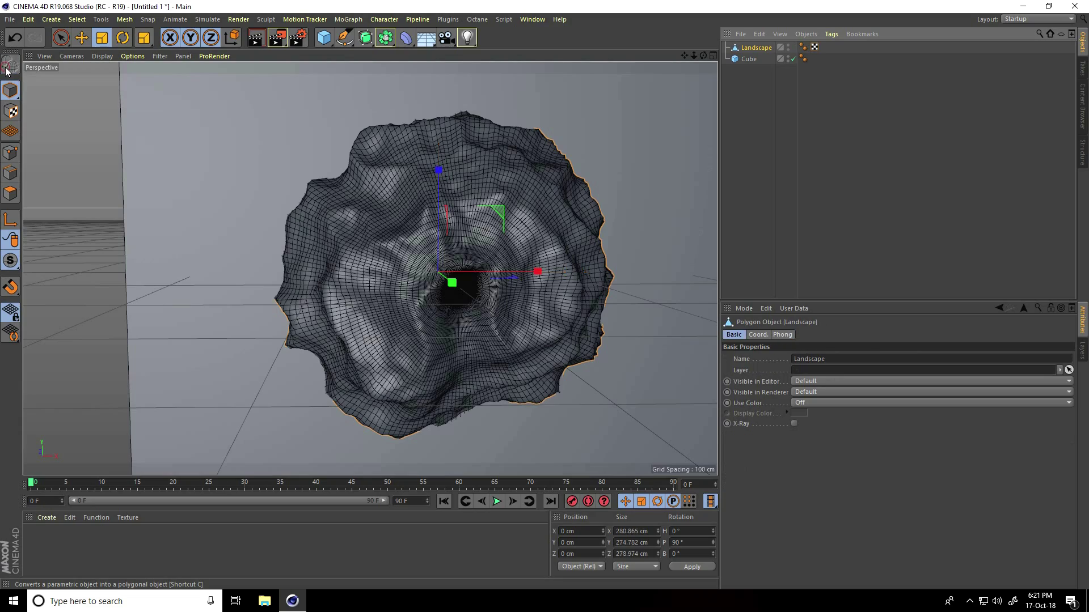
scroll(587, 266, "up", 5)
left_click_drag(586, 261, 444, 276, "alt")
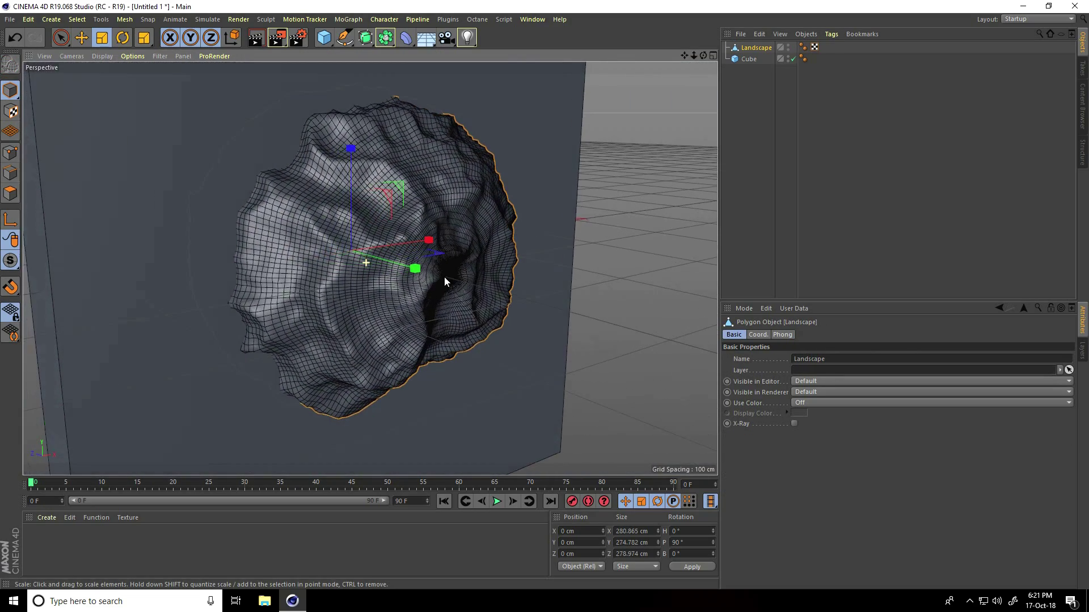
left_click(80, 37)
left_click_drag(525, 313, 369, 315, "alt")
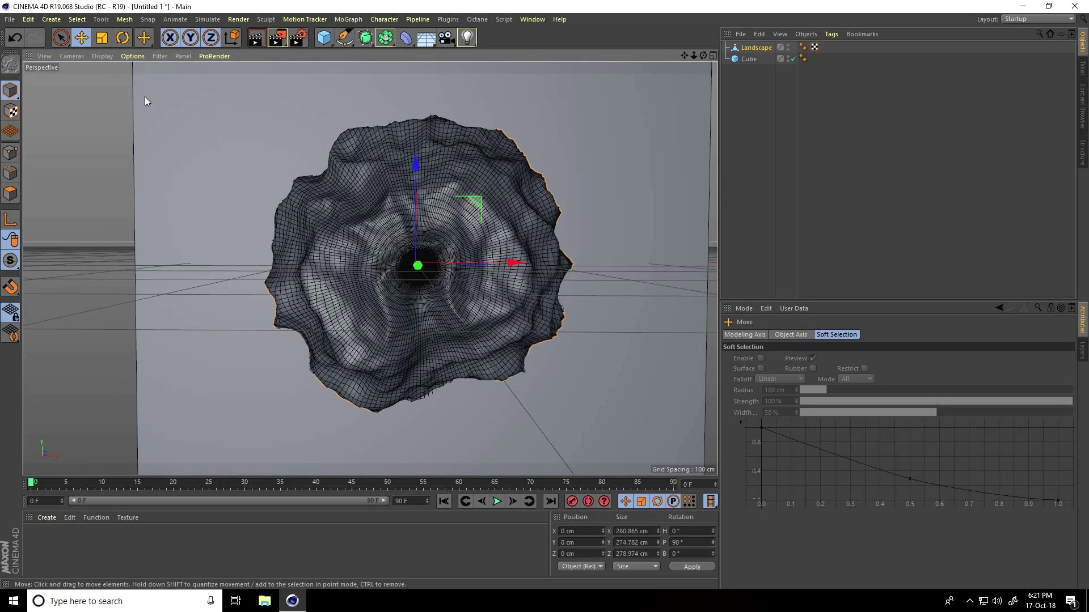
left_click(103, 37)
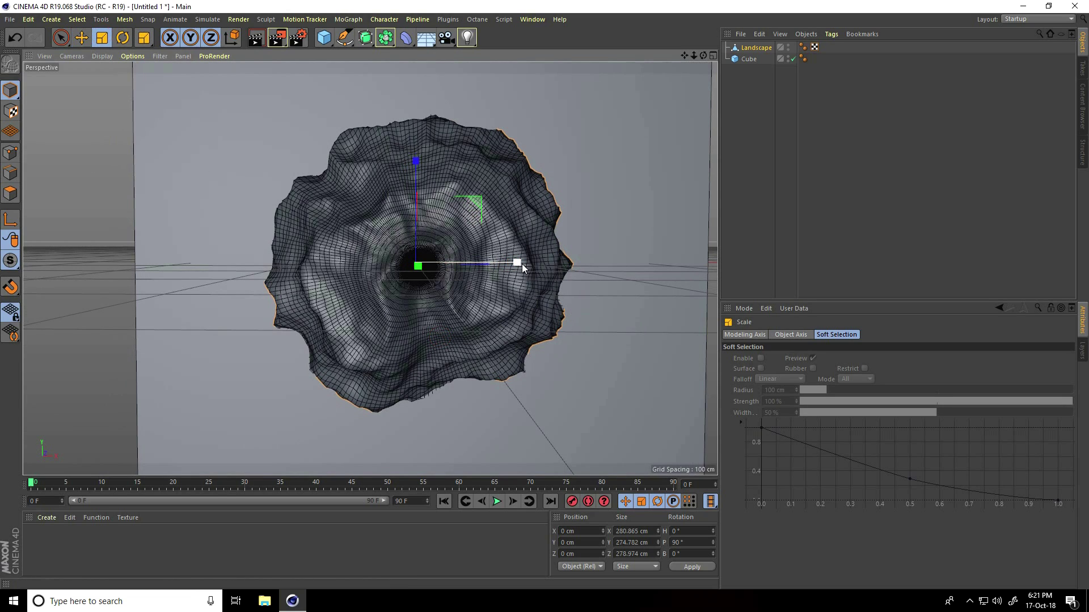
left_click_drag(522, 265, 493, 263)
left_click_drag(416, 164, 416, 152)
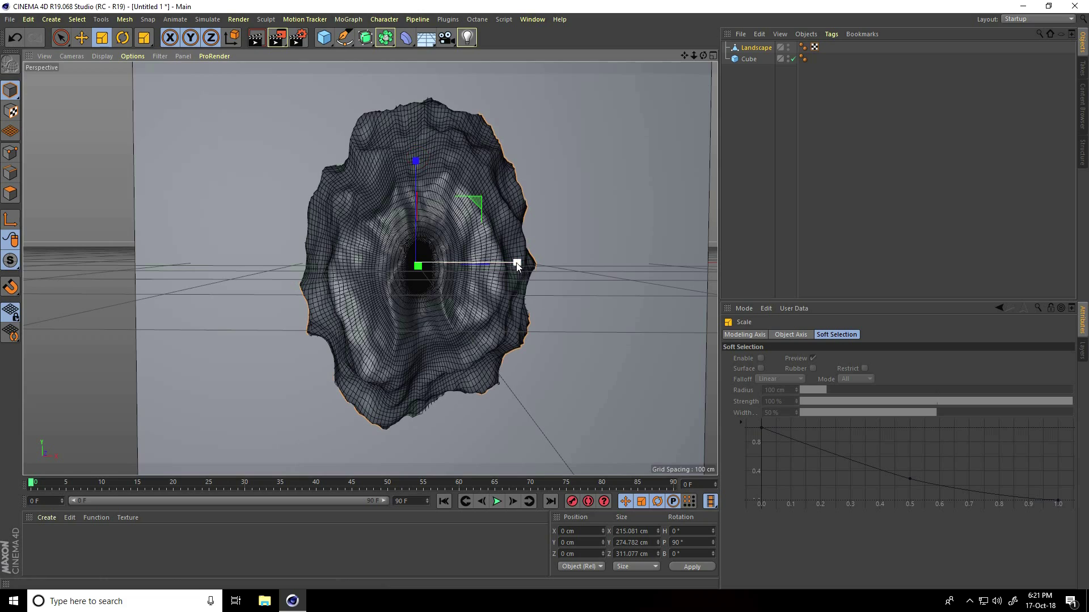
left_click_drag(517, 267, 526, 265)
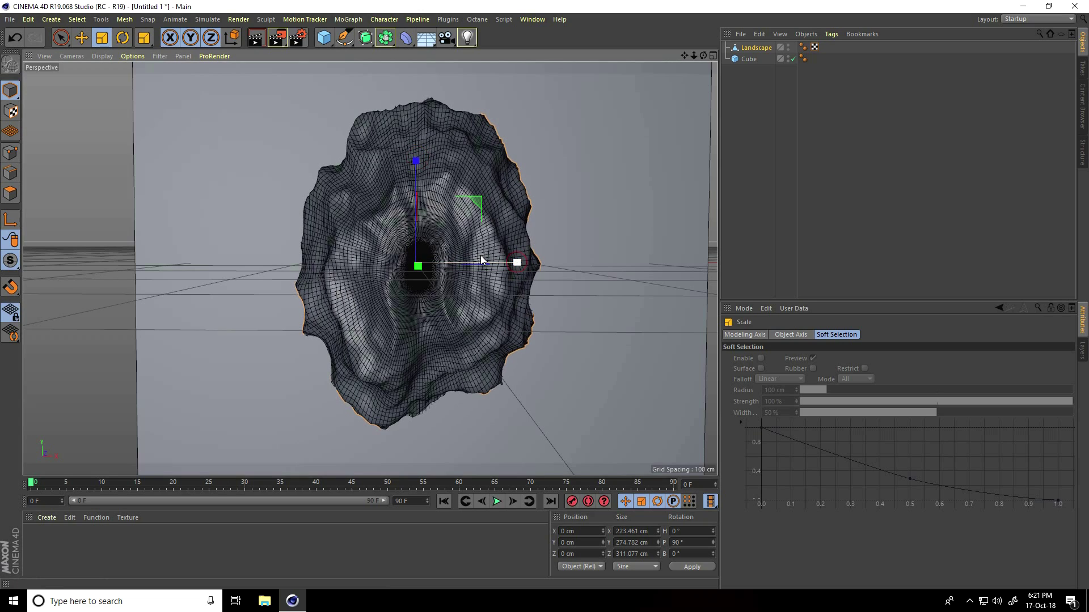
Step: Add a Boole object and nest the cube and landscape inside to cut the hole
left_click(386, 37)
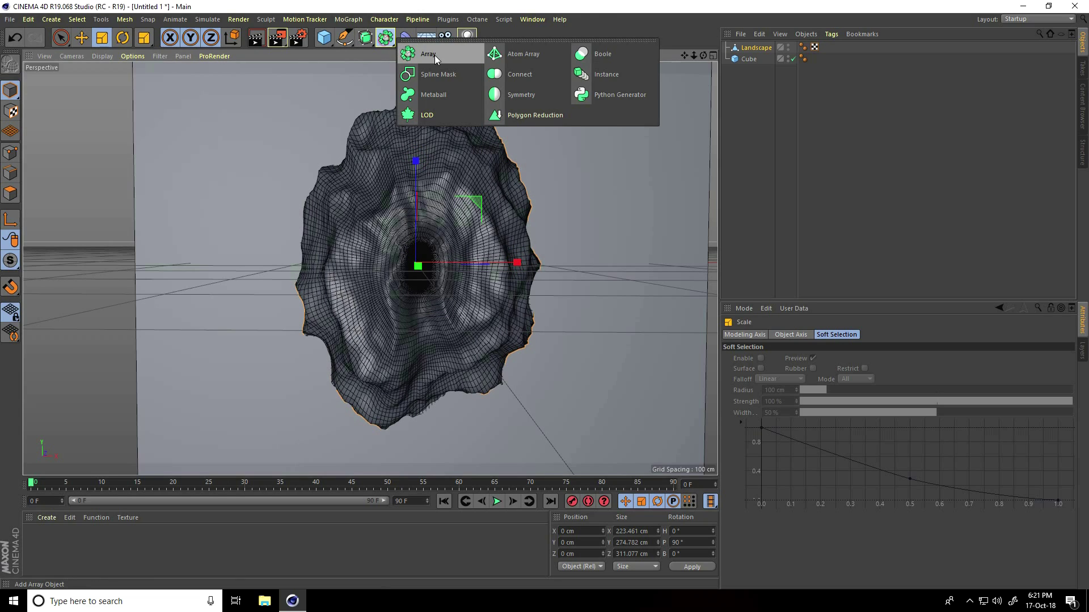
left_click(600, 54)
left_click(747, 69)
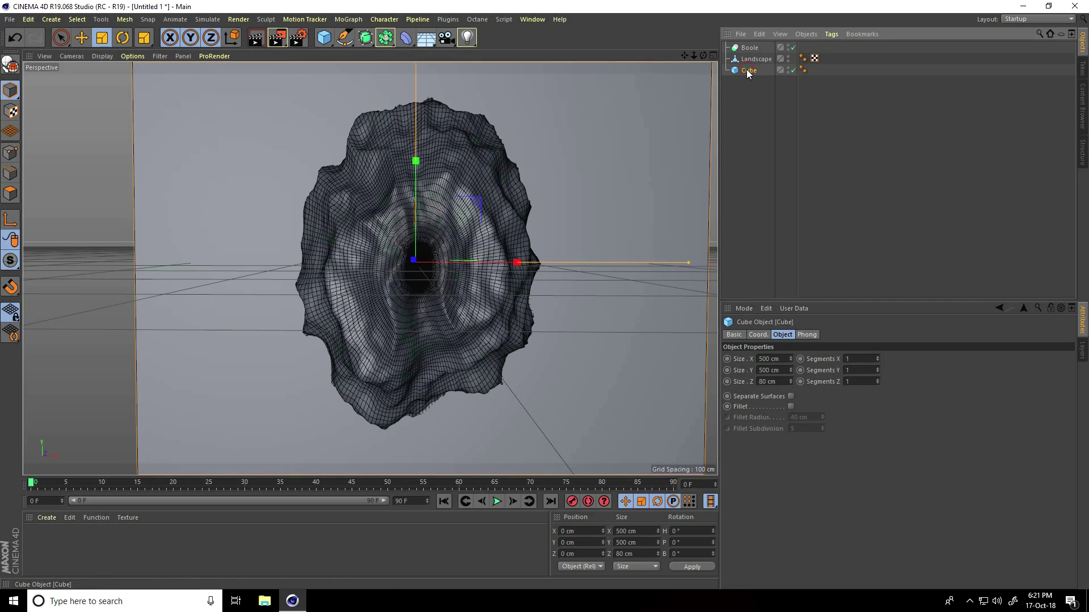
left_click_drag(746, 55, 747, 54)
left_click_drag(750, 106, 751, 51)
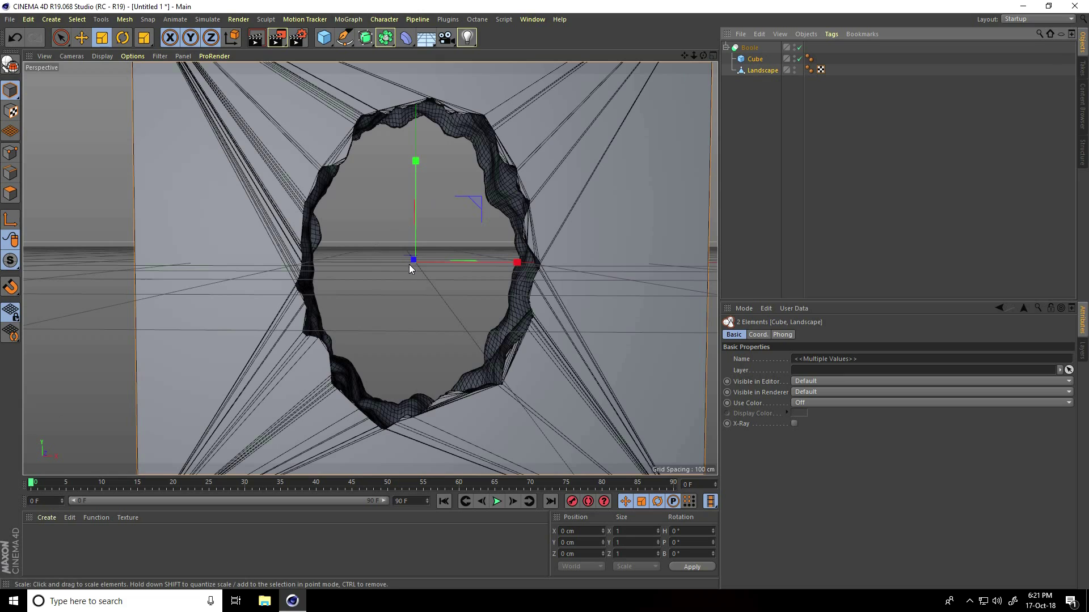
left_click_drag(409, 264, 505, 254, "alt")
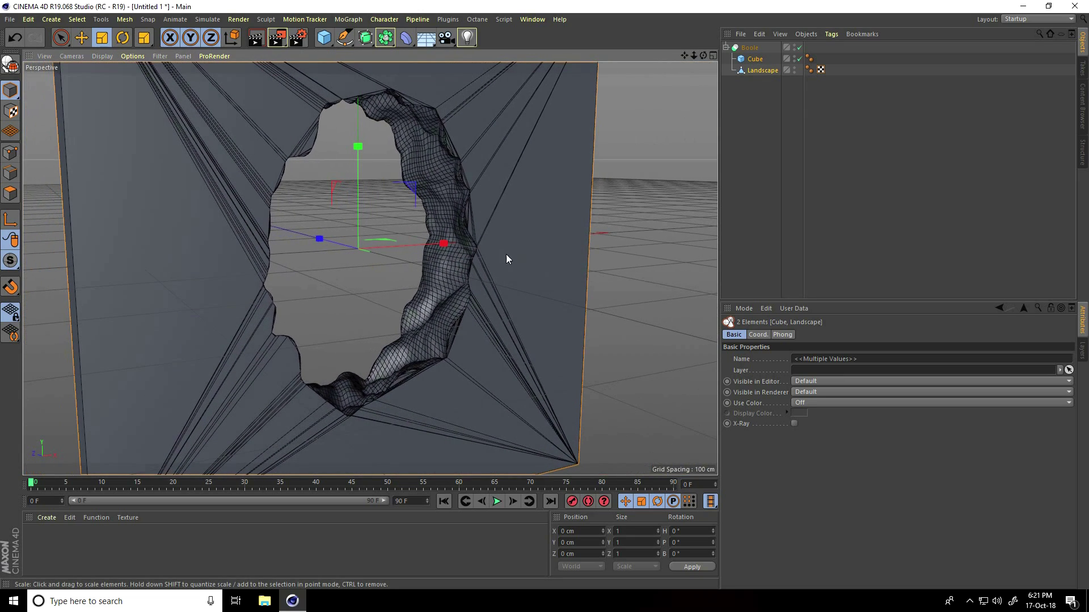
Step: Try moving the landscape within the Boole, then undo the move
left_click(759, 73)
scroll(321, 275, "up", 2)
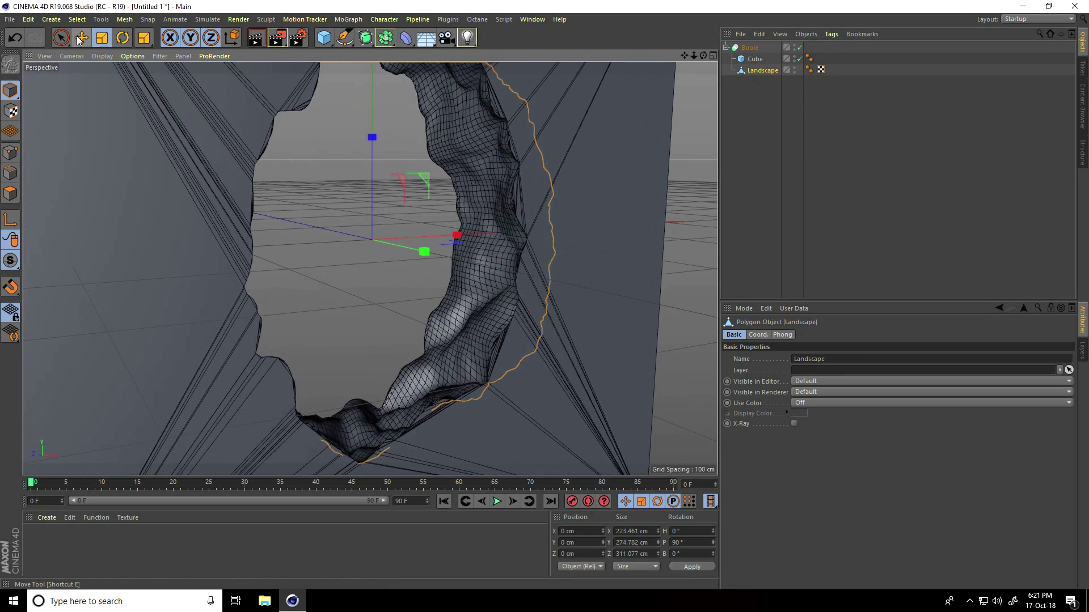
left_click(80, 39)
left_click_drag(420, 250, 481, 290)
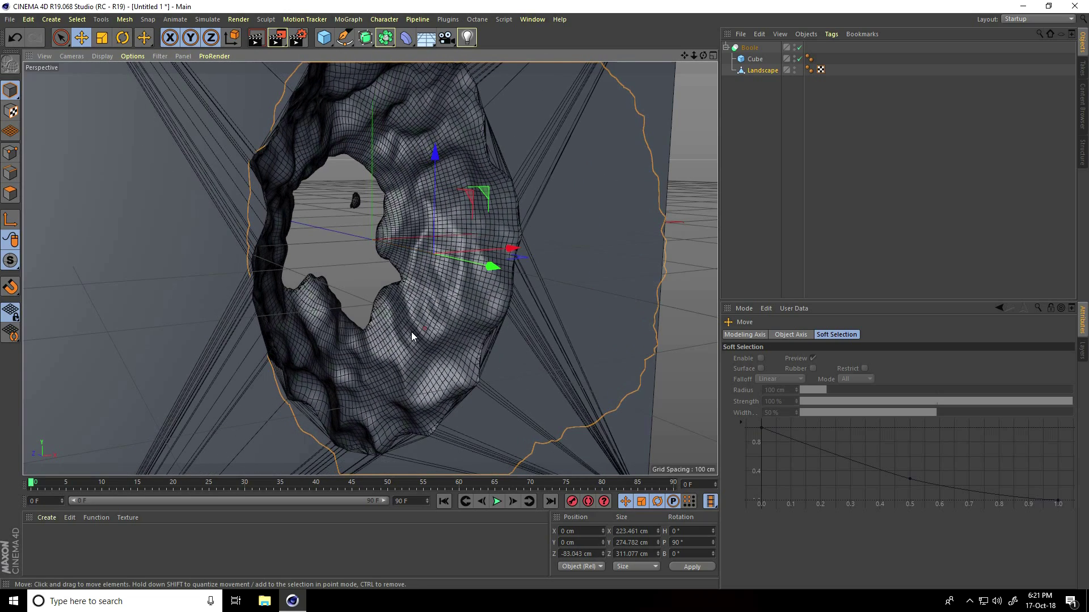
left_click_drag(411, 333, 383, 329)
key("ctrl+z")
Step: Orbit to a head-on view of the hole and select the Boole object
left_click(686, 196)
left_click_drag(686, 197, 591, 214, "alt")
scroll(553, 200, "down", 4)
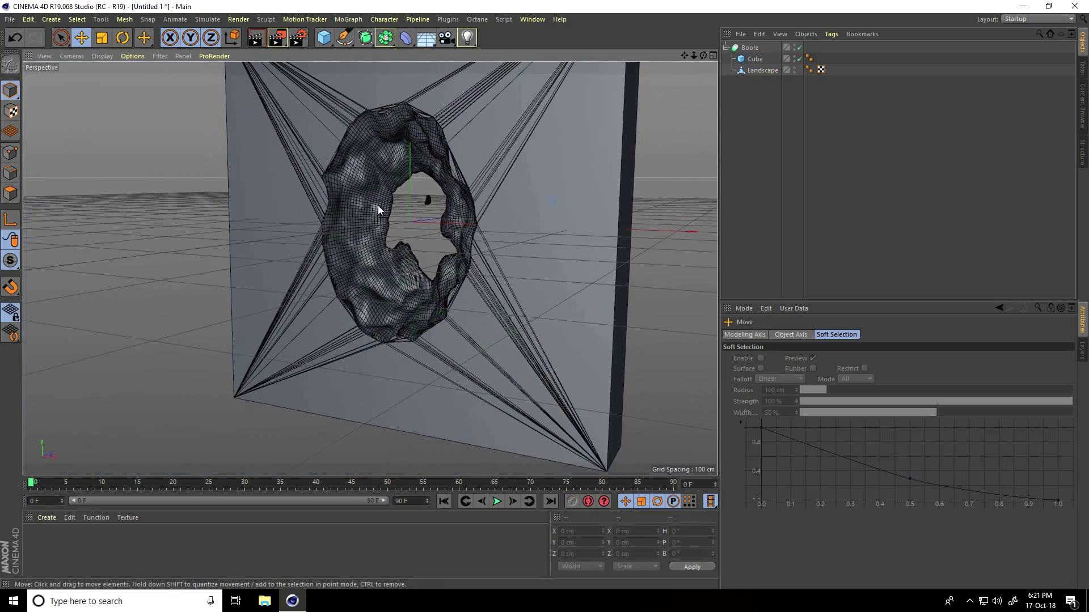
left_click_drag(378, 206, 297, 206, "alt")
left_click(296, 206)
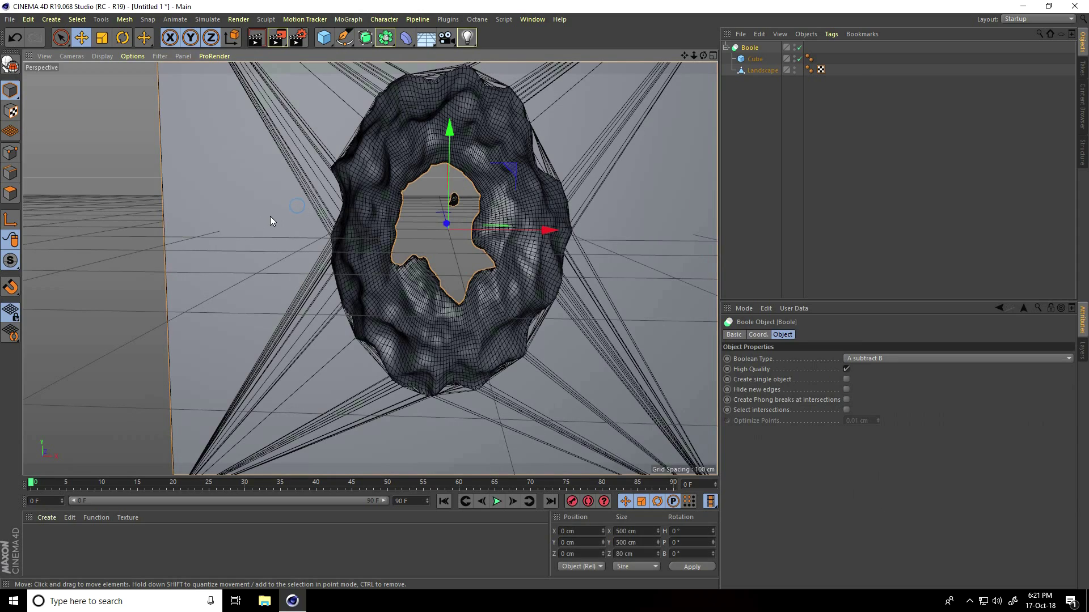
left_click(130, 207)
left_click(185, 231)
left_click_drag(320, 245, 364, 163, "alt")
Step: Add a MoText object and position it left and lower, in front of the hole
left_click(348, 19)
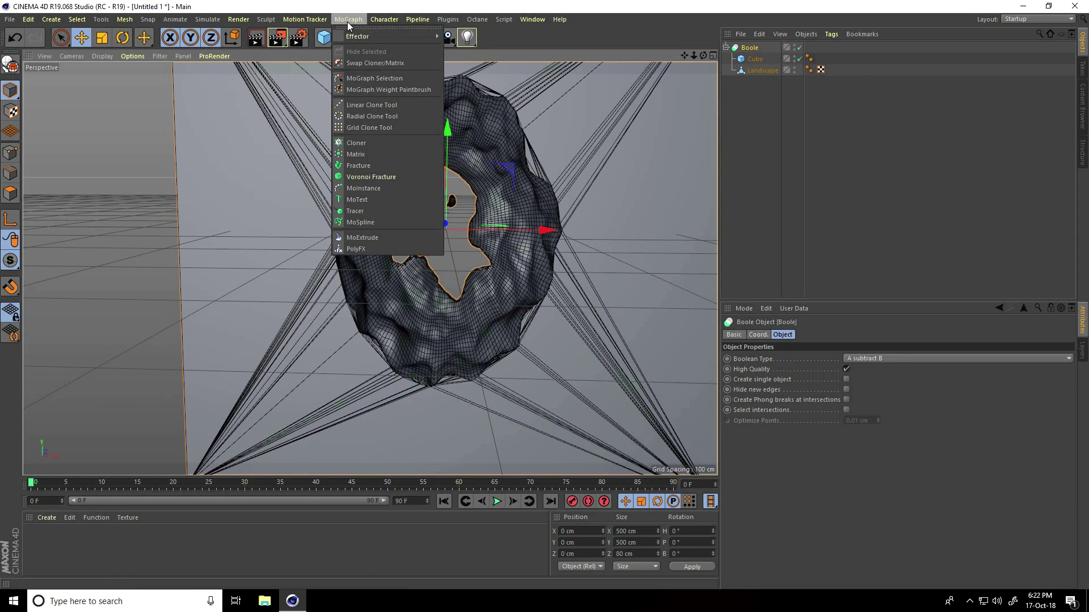
left_click(372, 199)
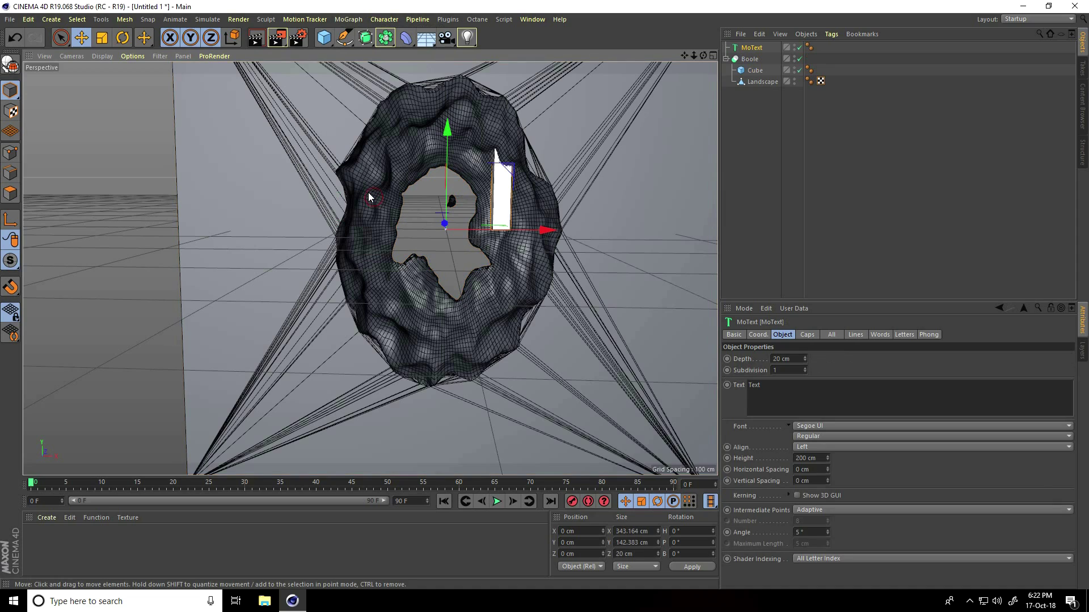
left_click_drag(541, 230, 407, 198)
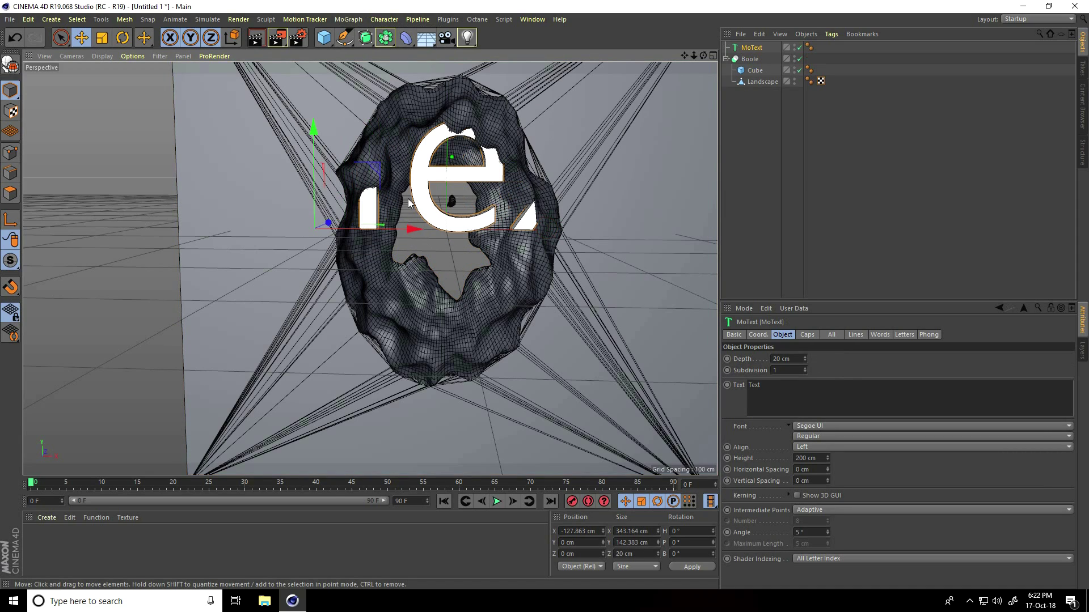
left_click_drag(319, 132, 318, 220)
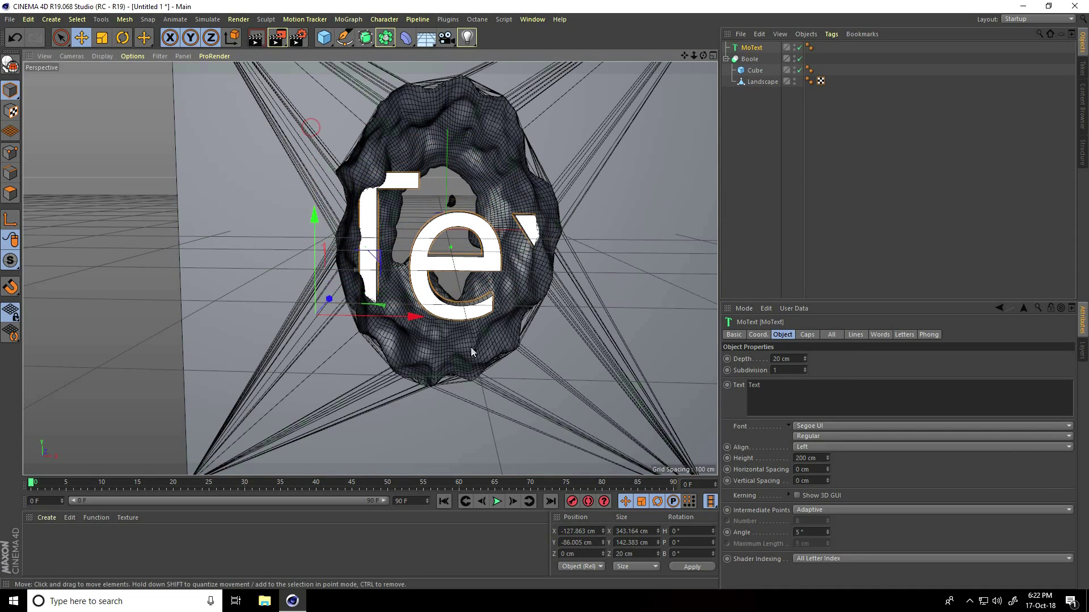
Step: Change the text to 'SF' with Middle alignment and centre it over the hole
double_click(777, 388)
type("SF")
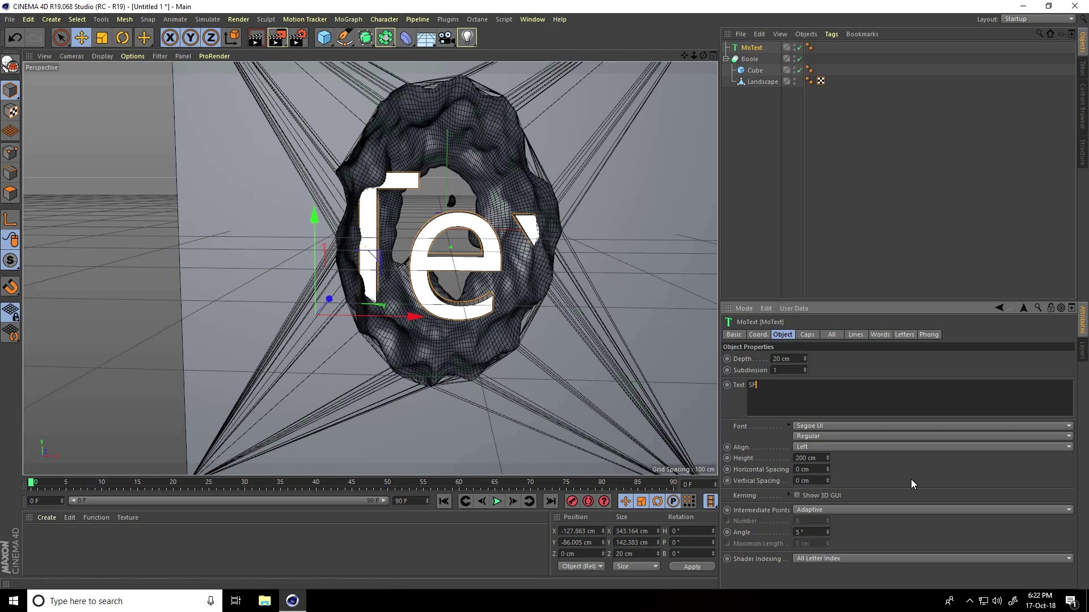
left_click(822, 445)
left_click(823, 470)
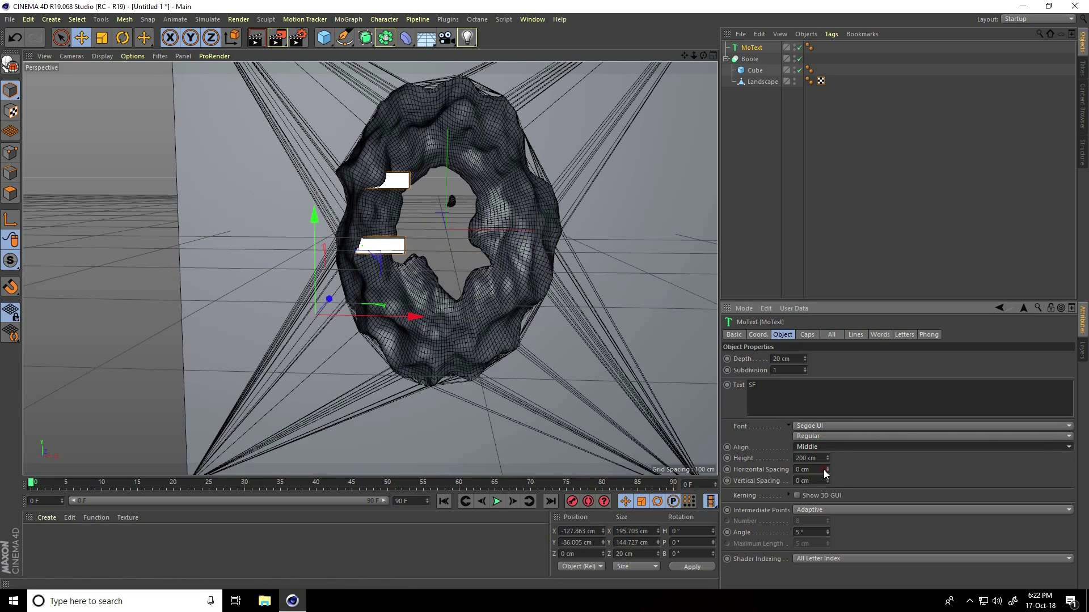
left_click_drag(423, 307, 550, 319)
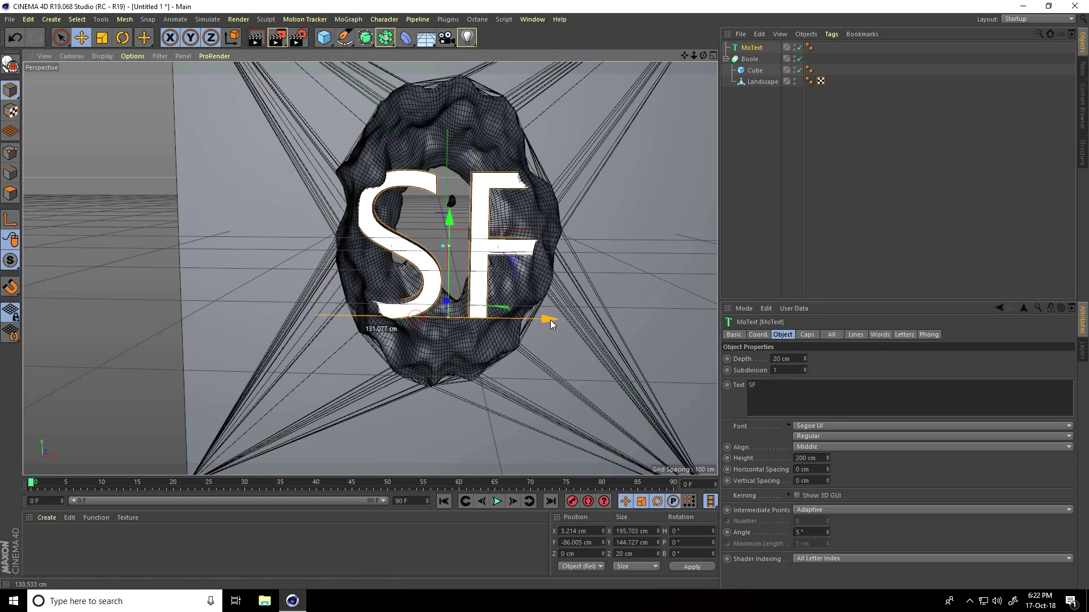
Step: Set the SF text's font to Commando
left_click(808, 428)
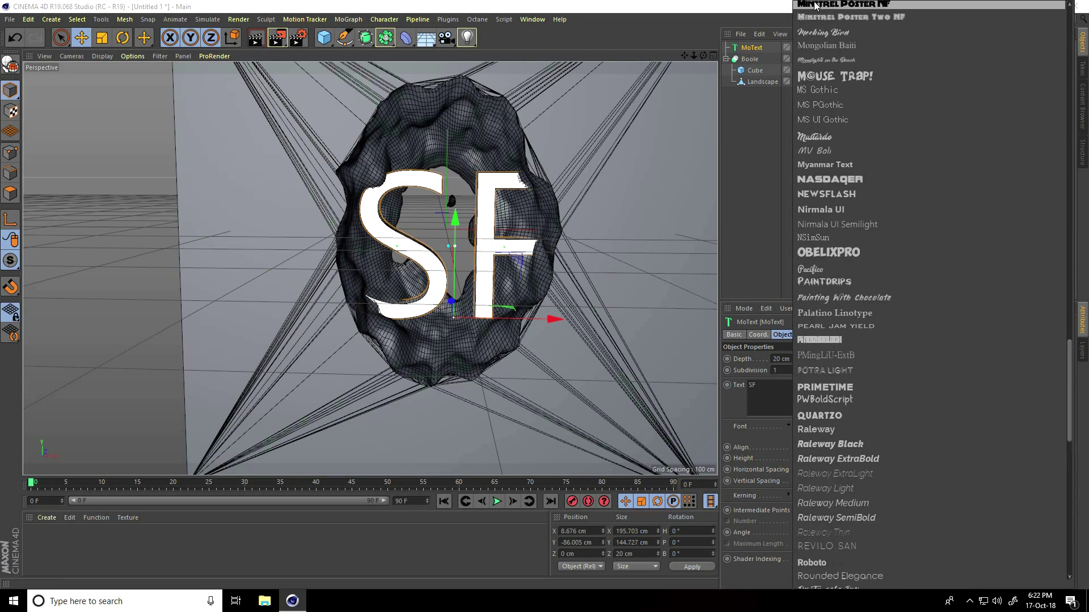
scroll(815, 5, "up", 20)
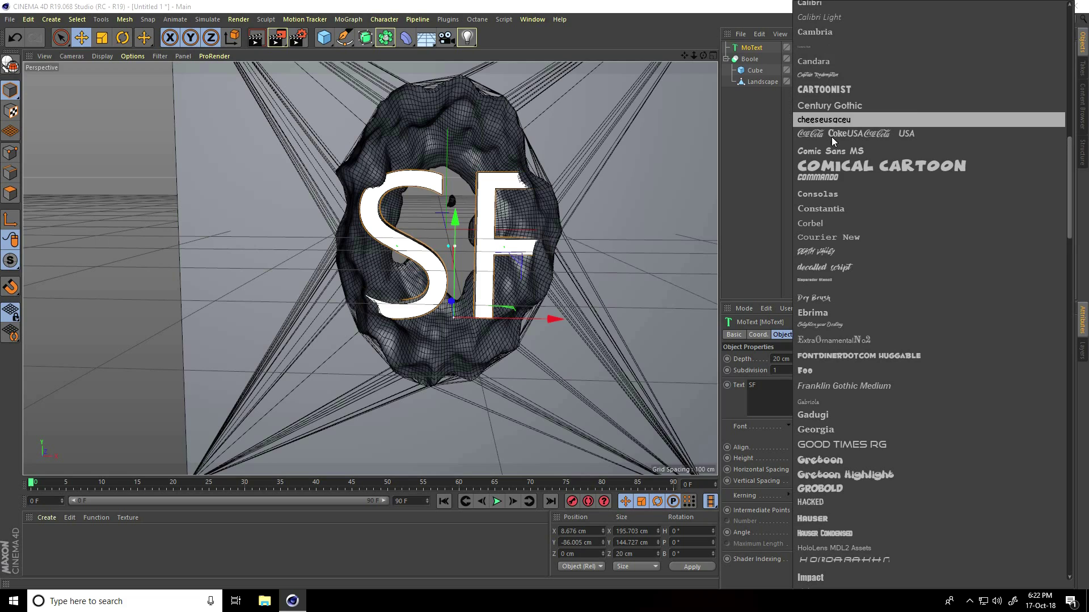
left_click(830, 176)
left_click_drag(510, 284, 488, 334, "alt")
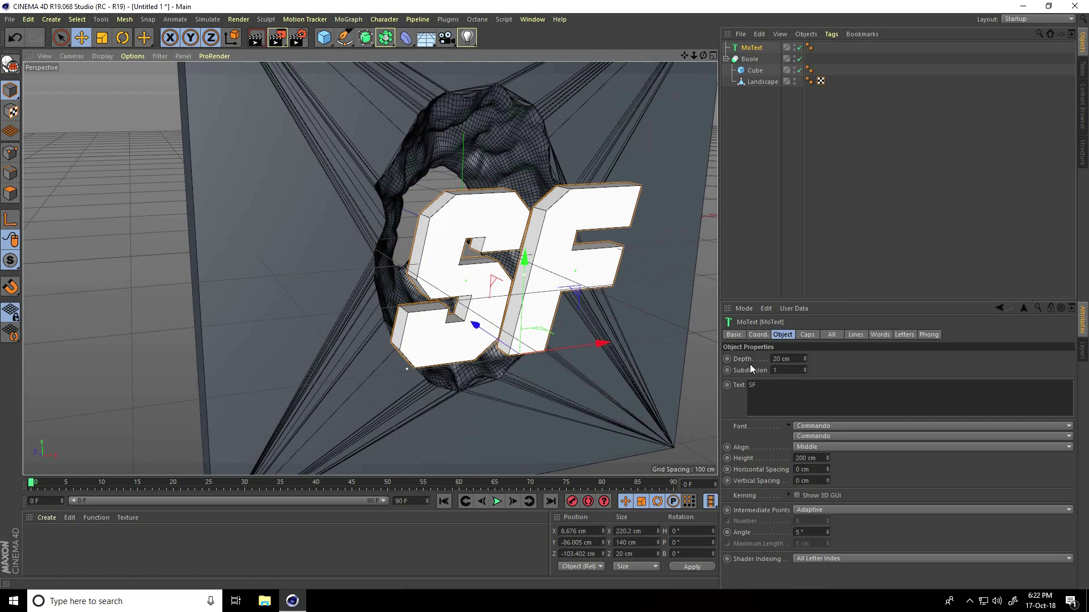
Step: Give the SF text a 50 cm depth
left_click(798, 359)
type("50")
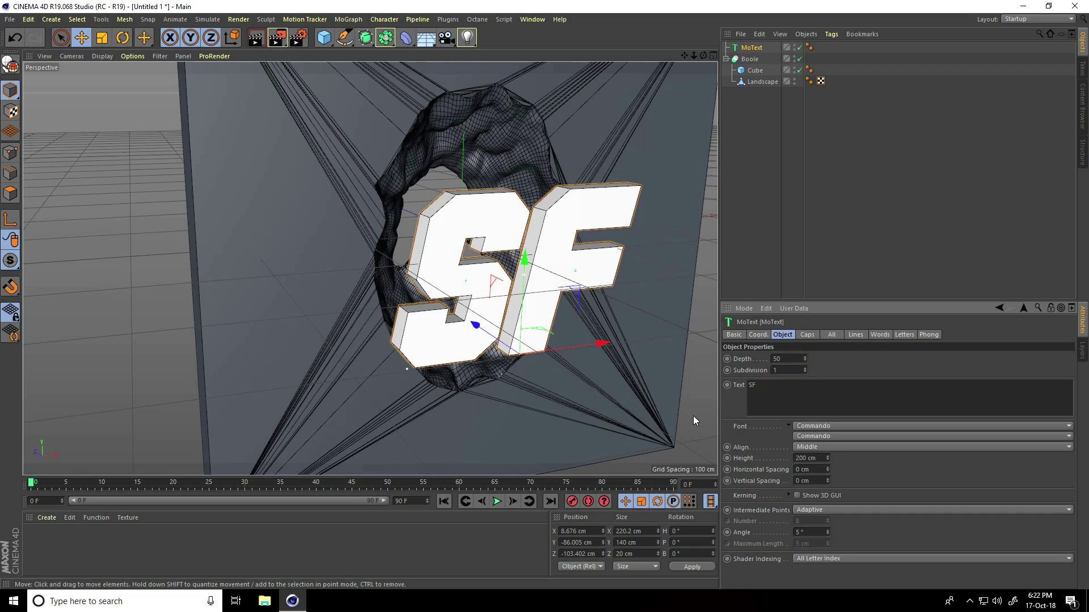
key("Return")
left_click_drag(453, 230, 432, 214, "alt")
mouse_move(528, 223)
left_mouse_down("alt")
mouse_move(563, 202)
mouse_move(537, 251)
mouse_move(526, 239)
left_mouse_up("alt")
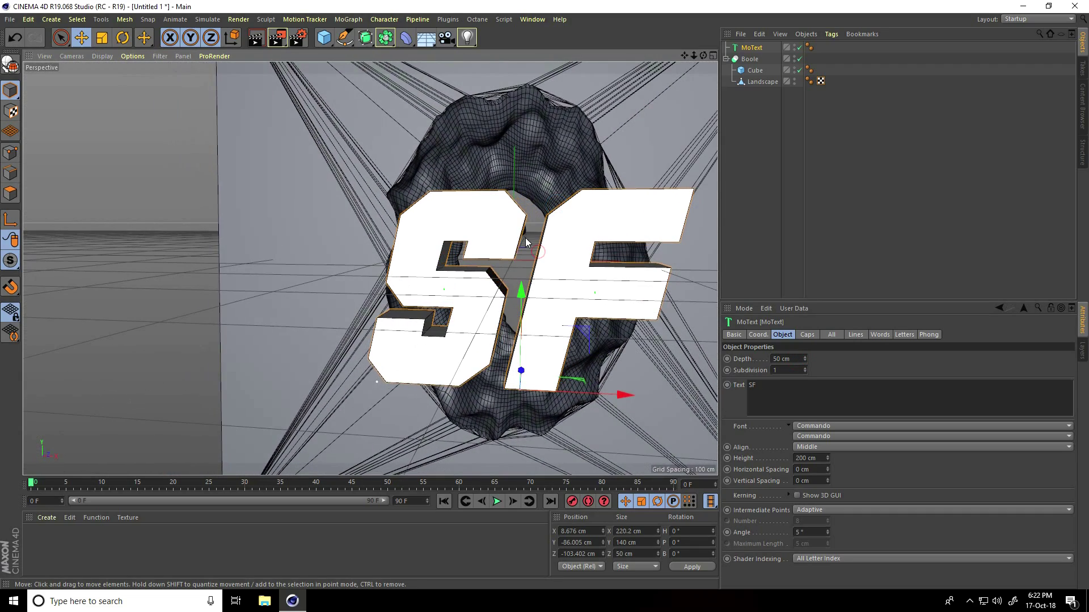
left_click(747, 49)
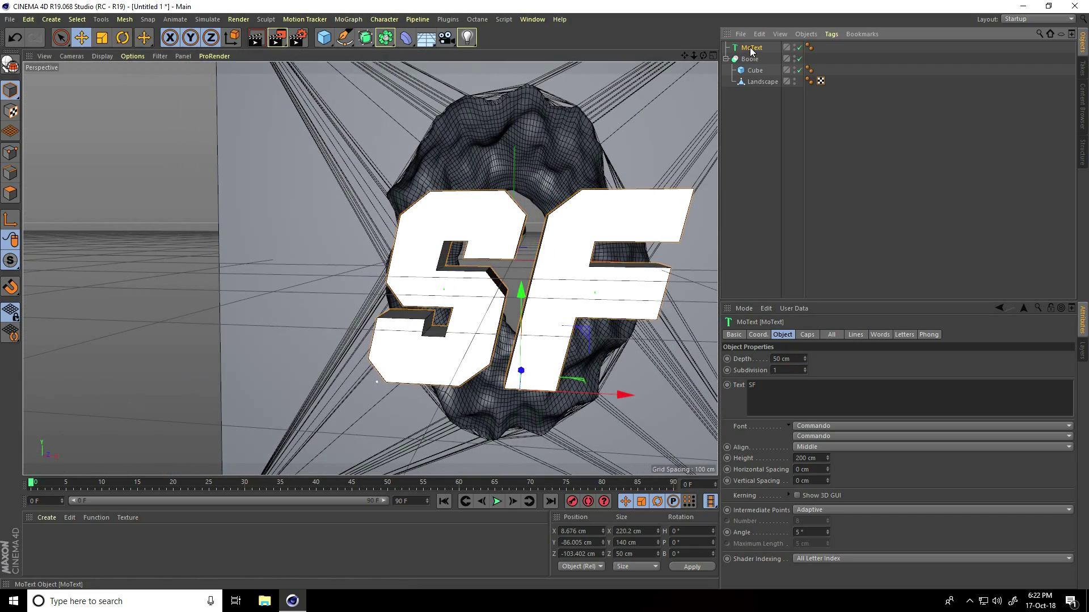
Step: Duplicate the MoText as MoText.1 and disable the original
left_click(526, 213)
key("ctrl+c")
key("ctrl+v")
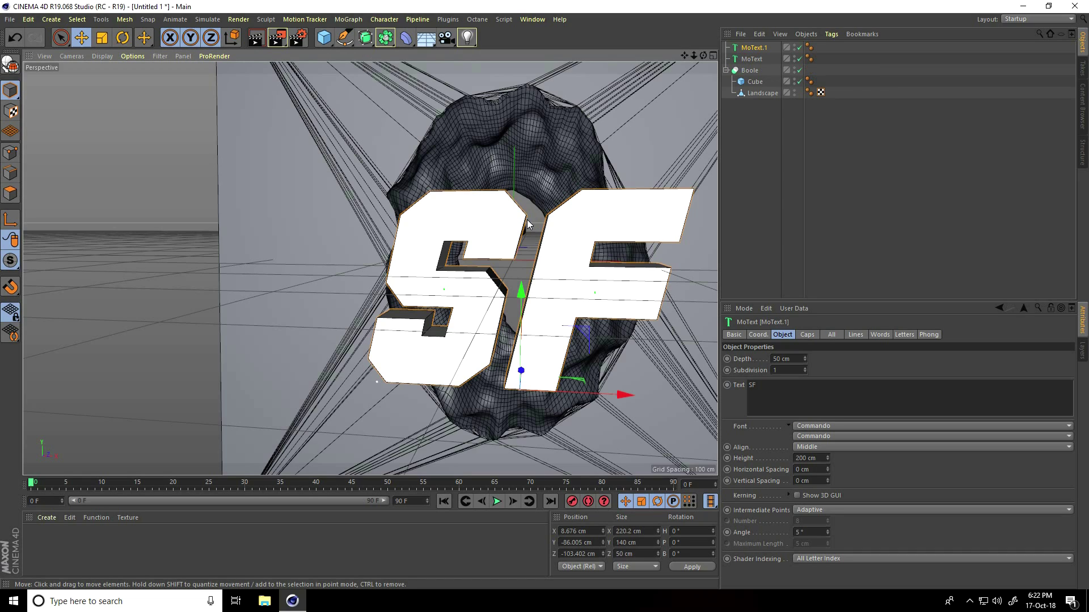
left_click(800, 58)
left_click_drag(260, 295, 527, 290, "alt")
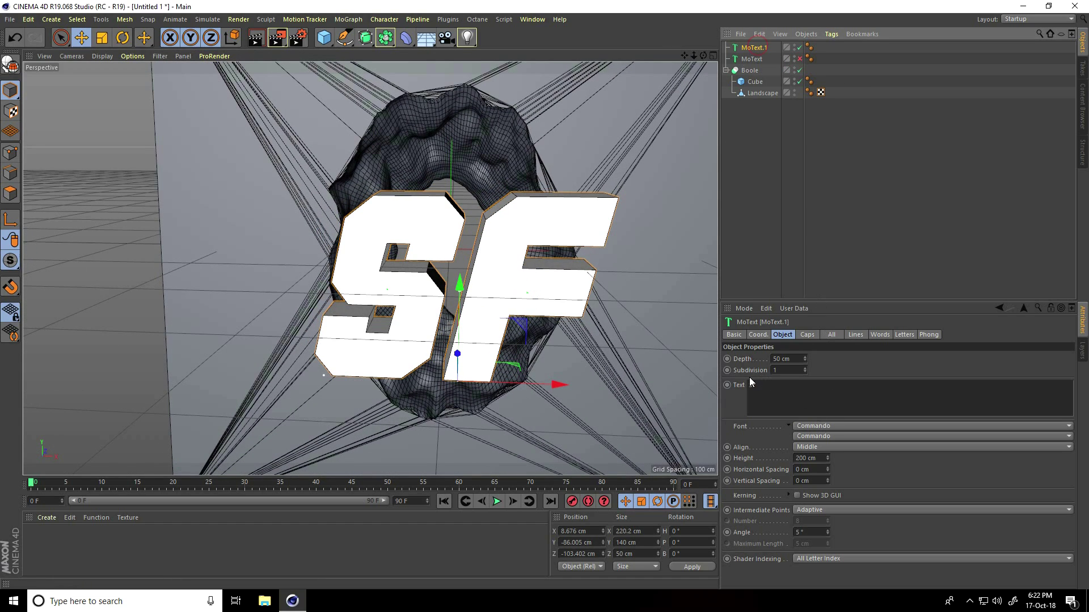
left_click_drag(635, 267, 632, 340, "alt")
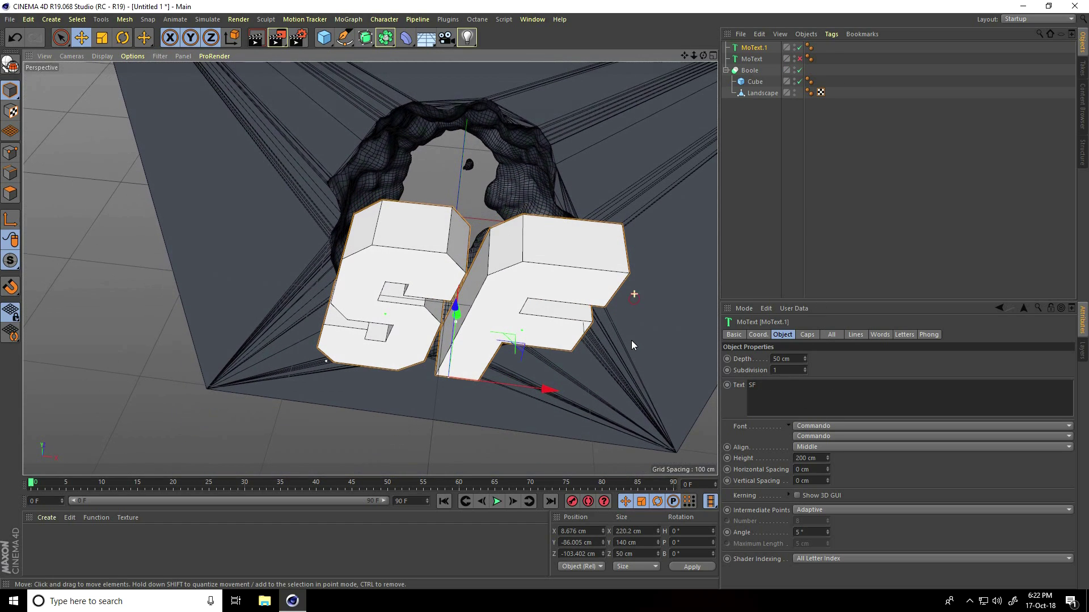
Step: Set 5 subdivisions and Subdivided intermediate points with 90° angle and 10 cm maximum length
left_click(781, 370)
type("5")
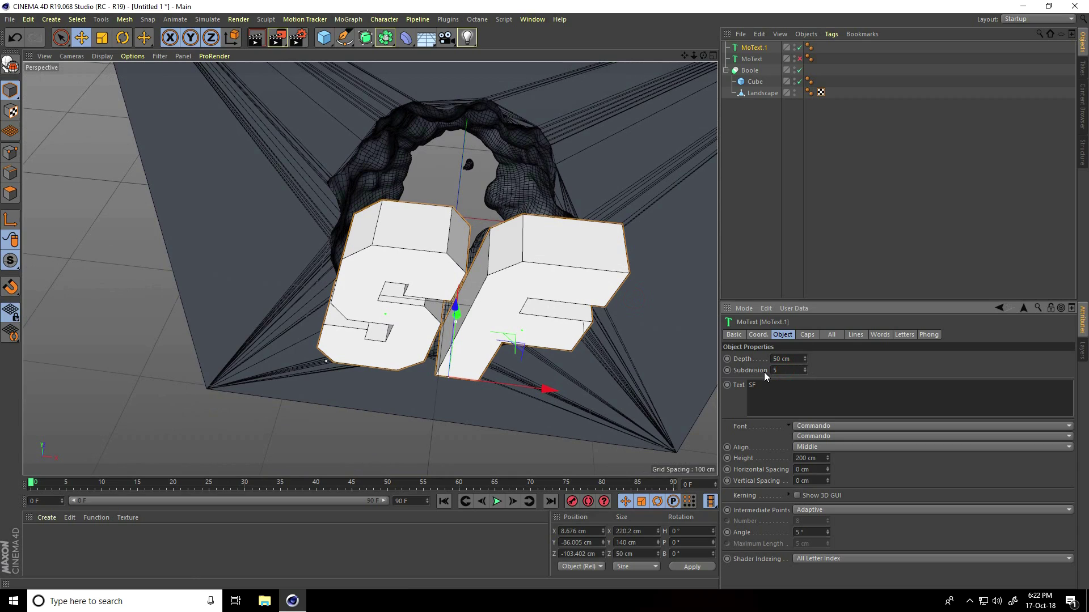
key("Return")
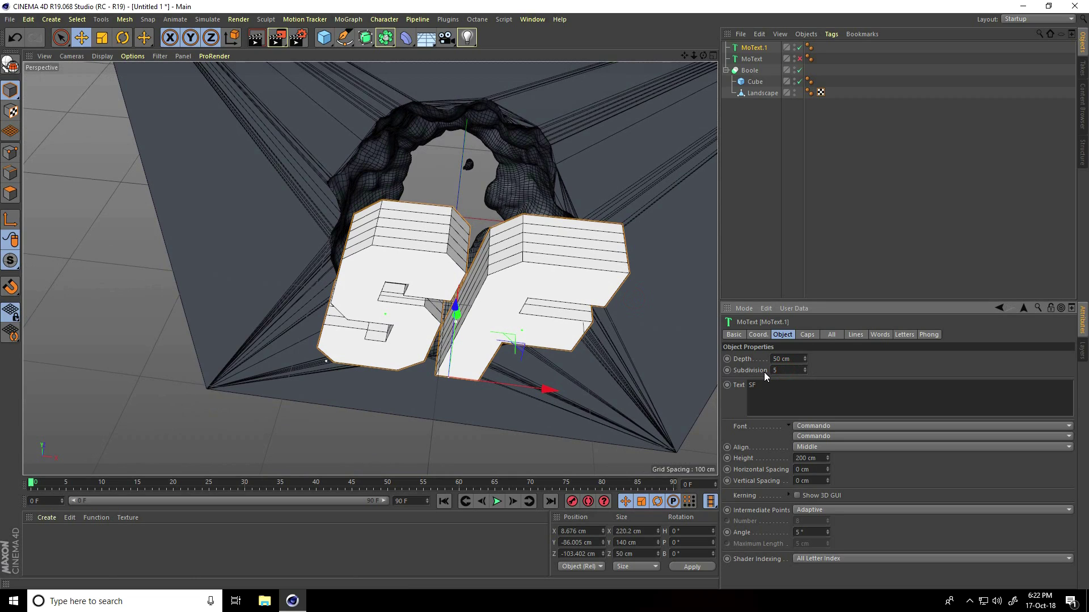
left_click(829, 510)
left_click(819, 567)
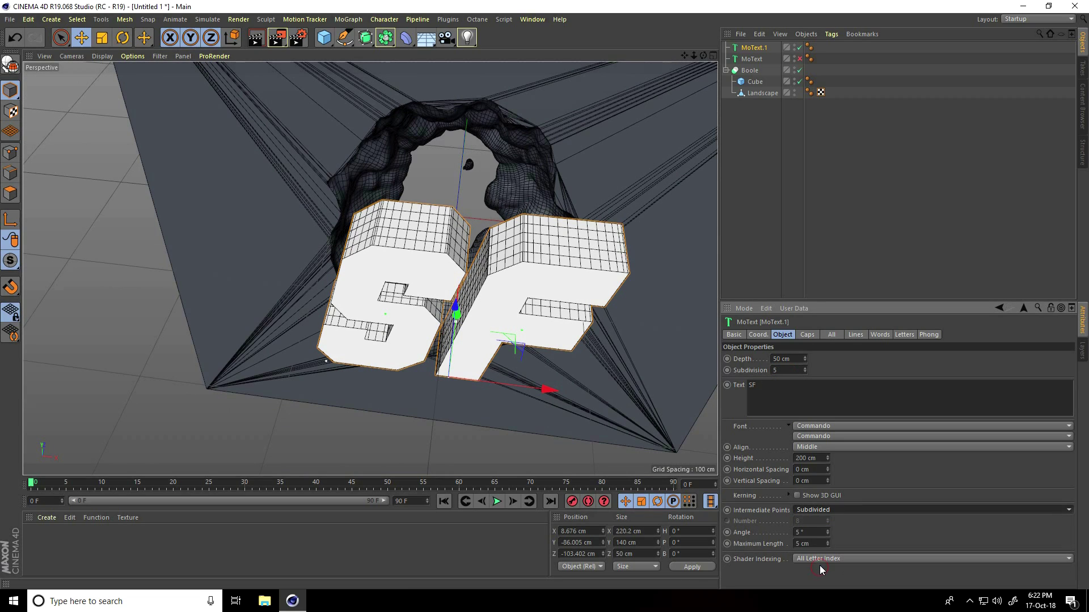
left_click(808, 532)
type("90")
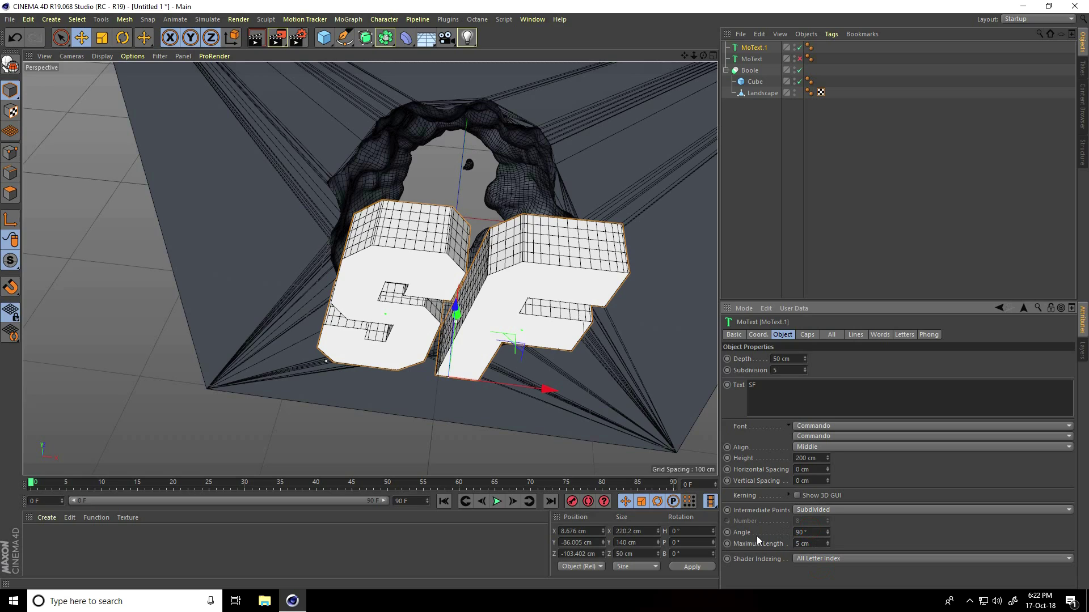
left_click(824, 543)
type("10")
key("Return")
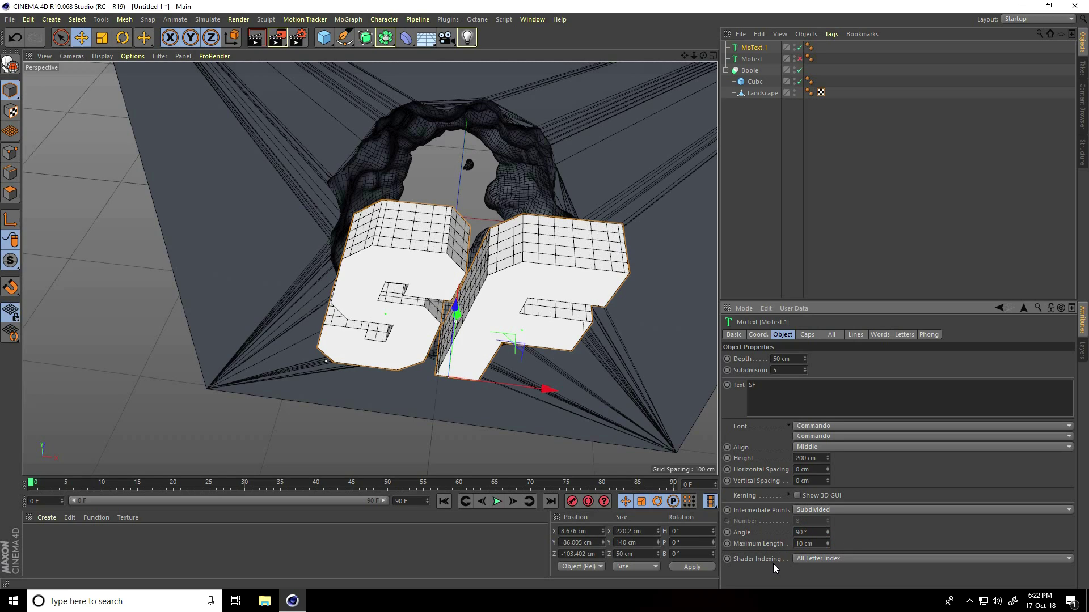
Step: Set MoText.1's caps to Quadrangles with a Regular Grid of 8 cm width
left_click(807, 335)
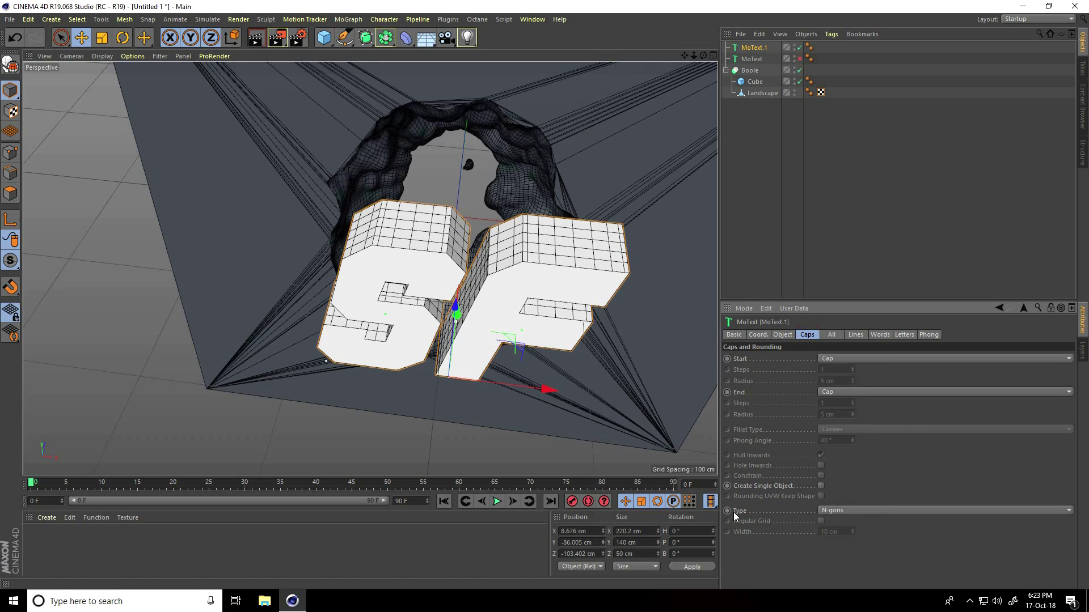
left_click(833, 510)
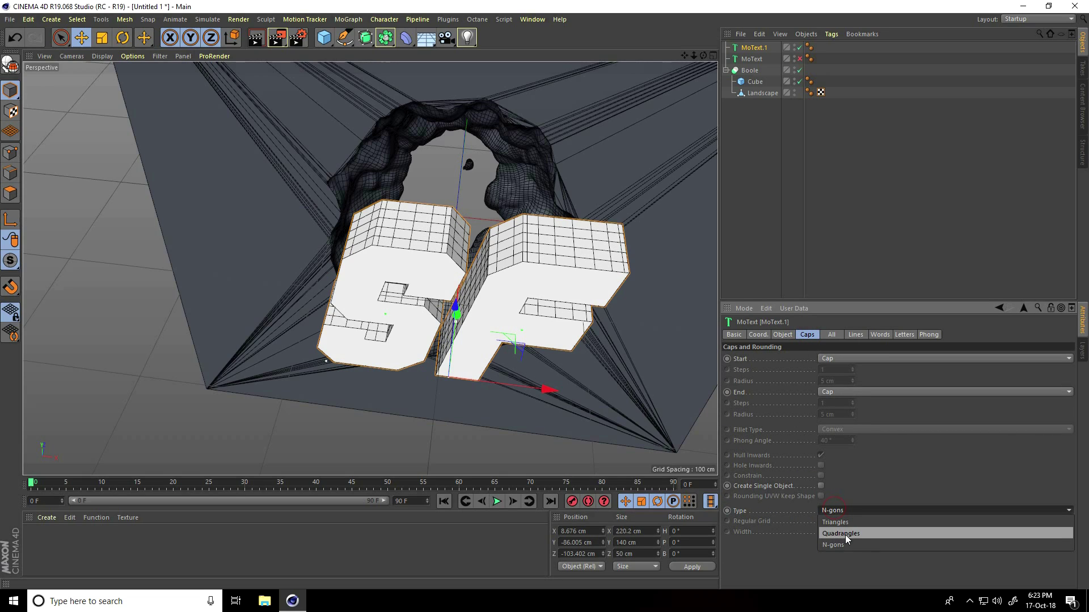
left_click(866, 535)
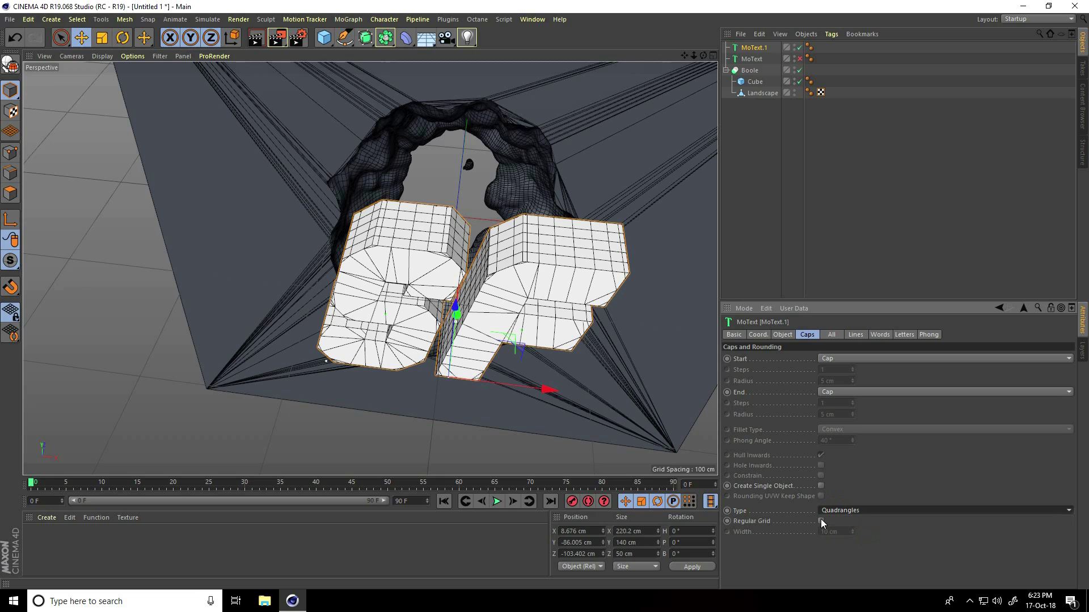
left_click(821, 520)
left_click(829, 532)
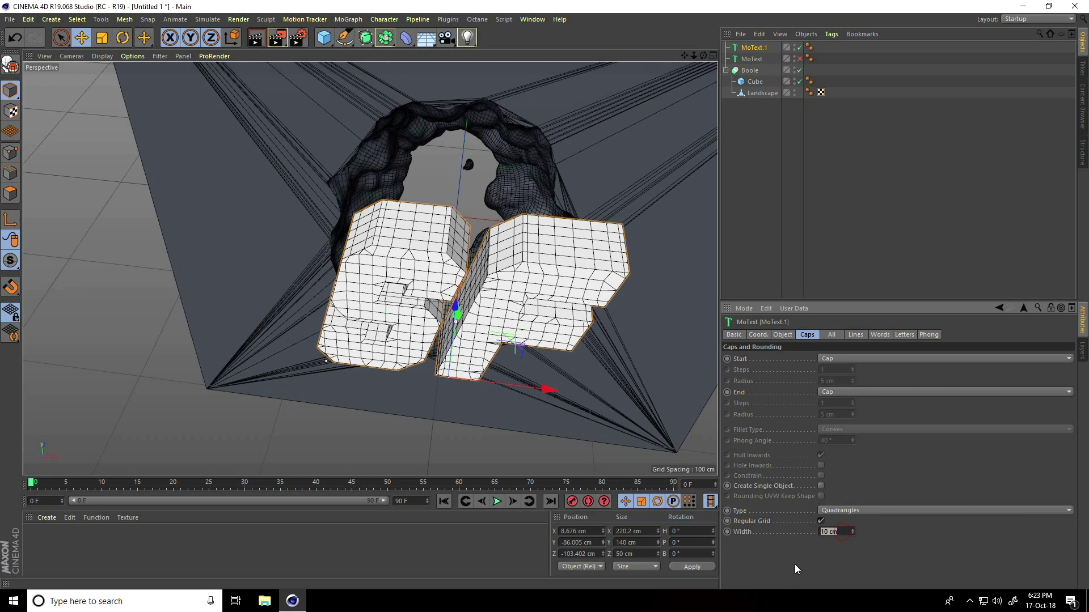
type("5")
key("Return")
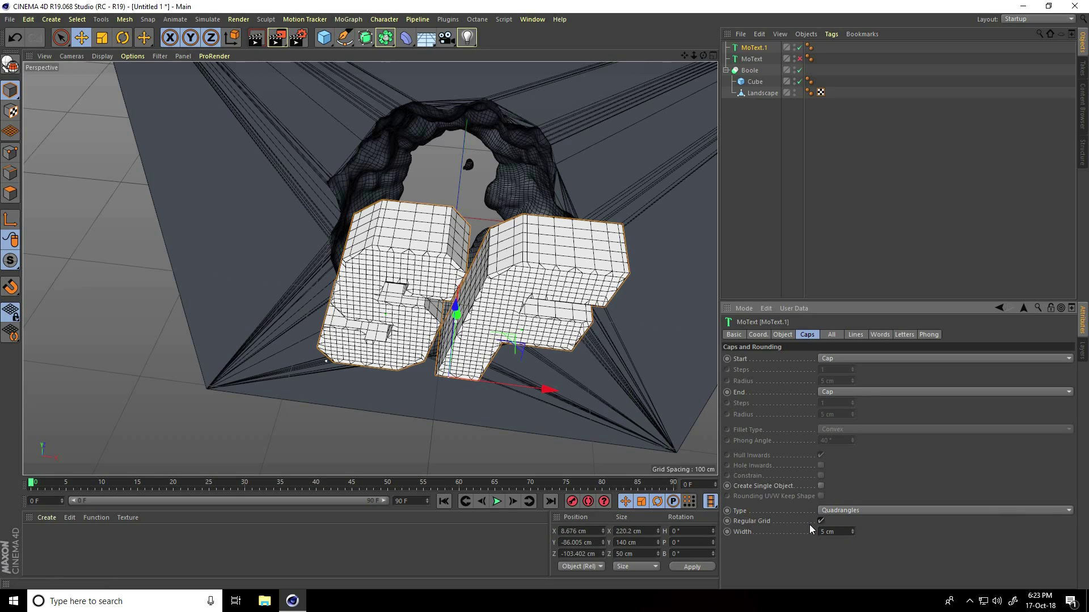
left_click_drag(852, 533, 853, 530)
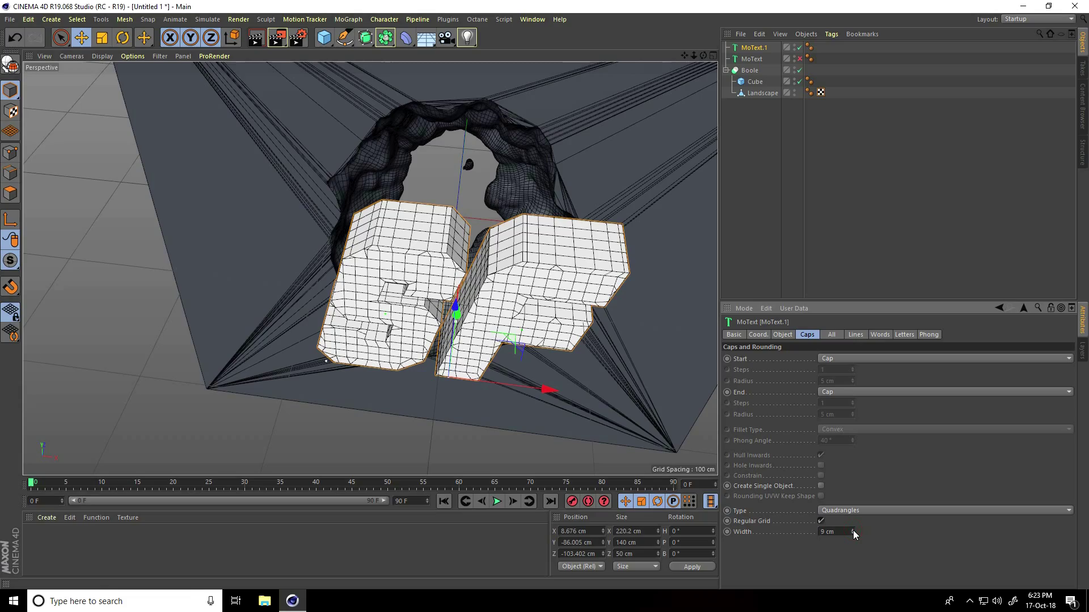
left_click(853, 534)
left_click_drag(518, 345, 406, 99, "alt")
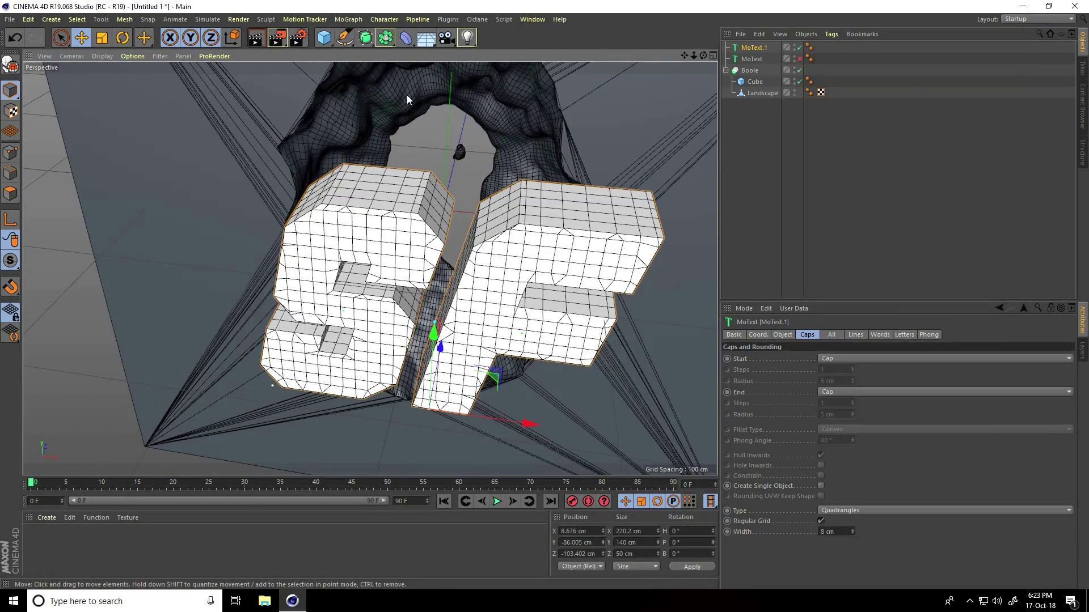
Step: Add an Atom Array, nest MoText.1 under it, and set sphere radius to 0.6 cm
left_click(383, 40)
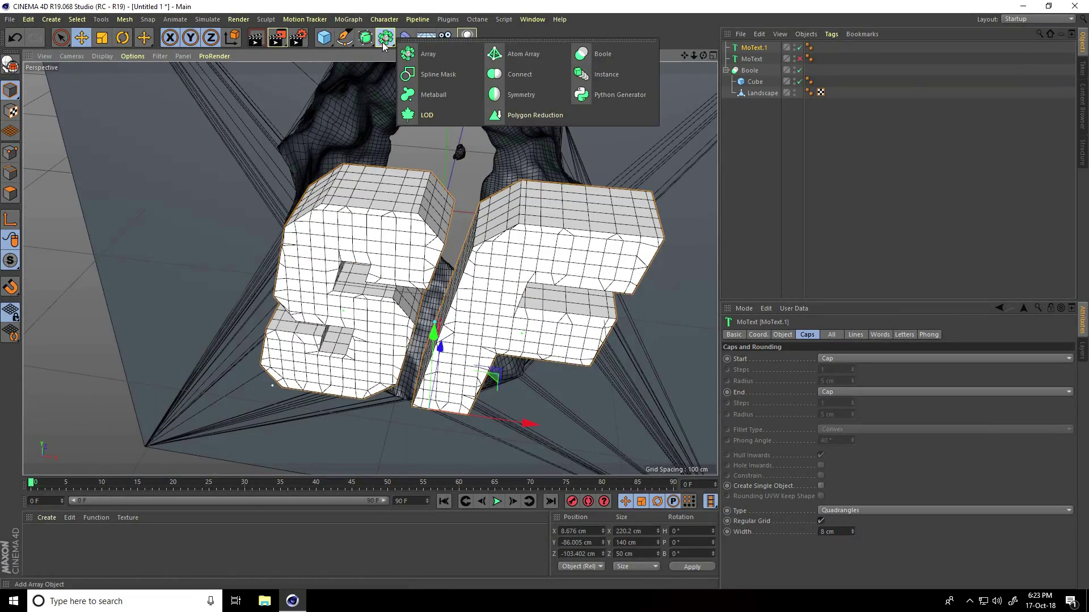
left_click(517, 56)
left_click(750, 60)
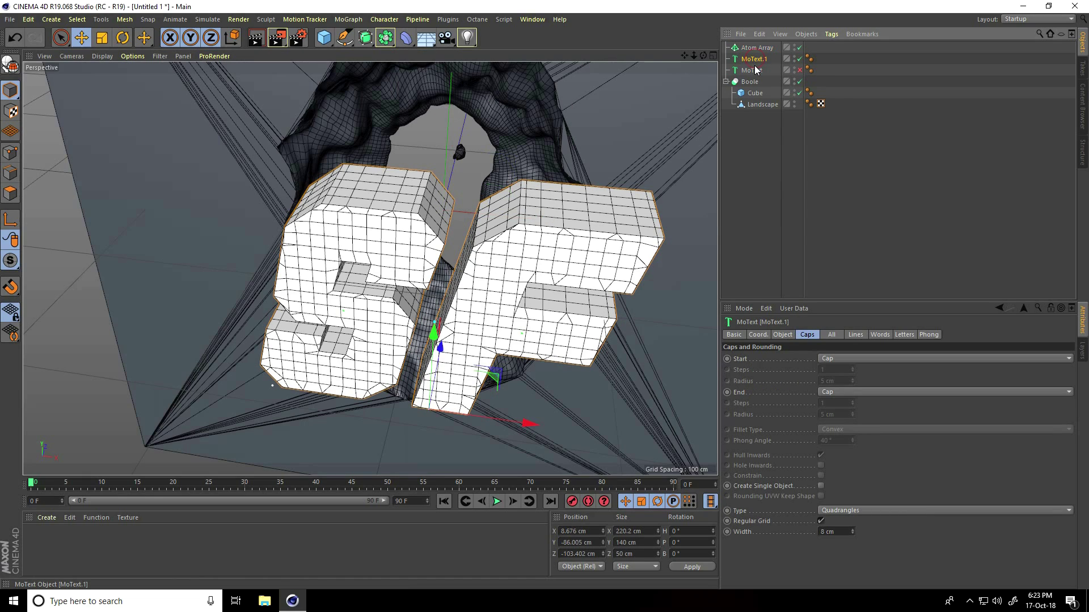
left_click_drag(753, 60, 754, 50)
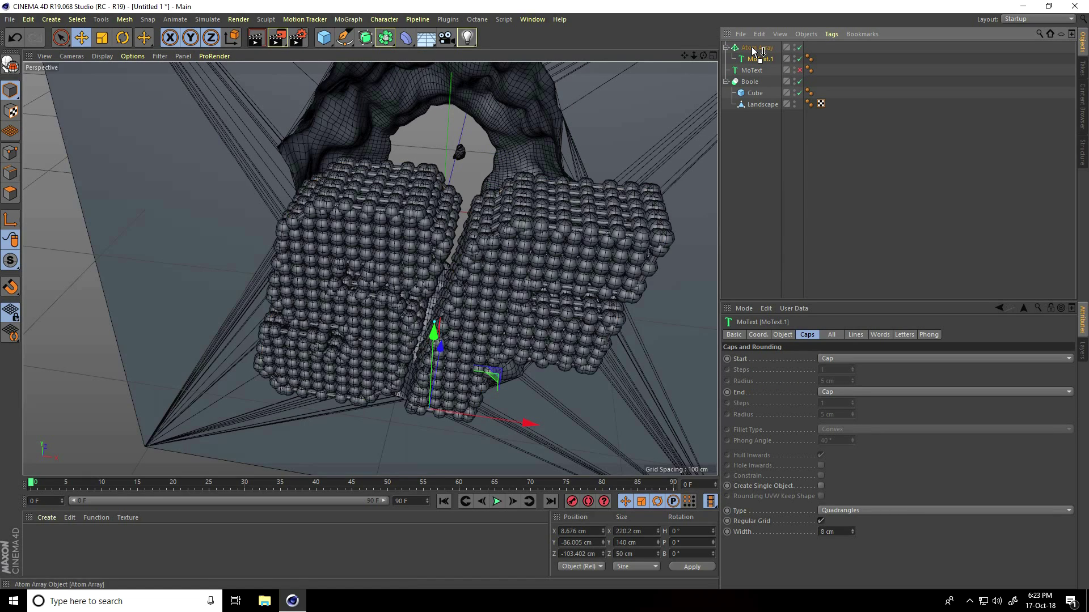
left_click(755, 48)
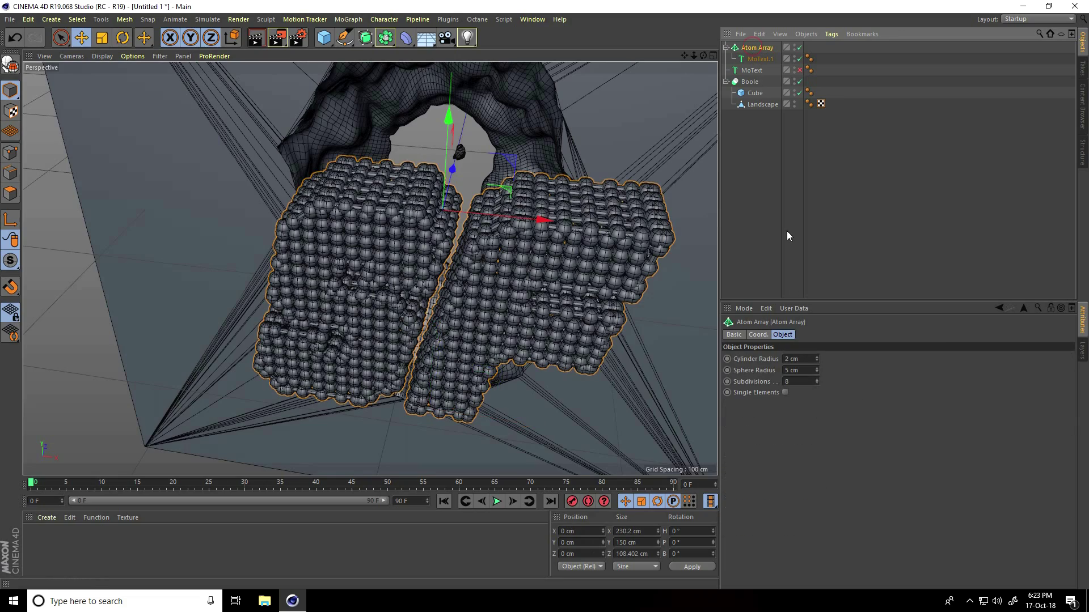
left_click(789, 370)
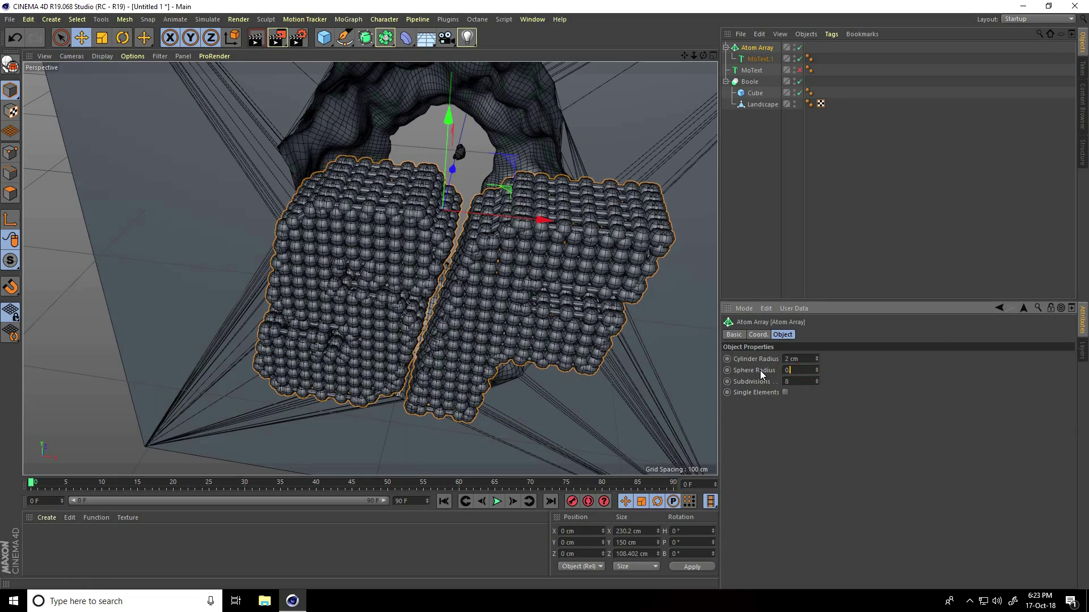
type(".6")
key("Return")
left_click_drag(548, 267, 519, 179, "alt")
right_click_drag(518, 178, 471, 233, "alt")
Step: Move the lattice to Z 65.774 cm, tilt it about -23° on B, and shift it left and up
left_click(726, 48)
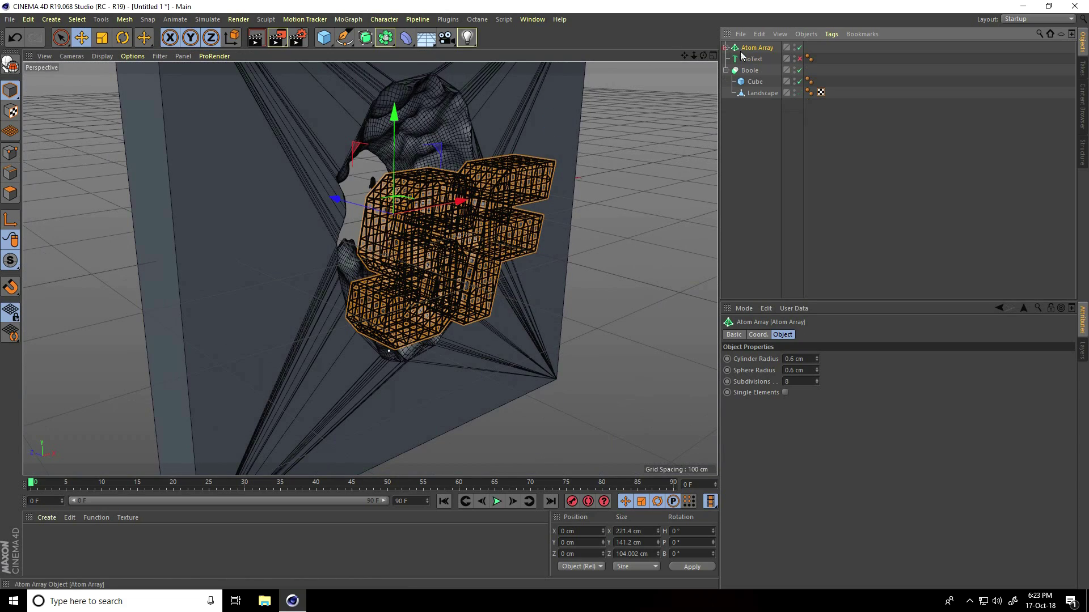
left_click_drag(336, 199, 296, 201)
left_click_drag(457, 251, 376, 228, "alt")
right_click_drag(347, 175, 388, 143, "alt")
left_click(122, 37)
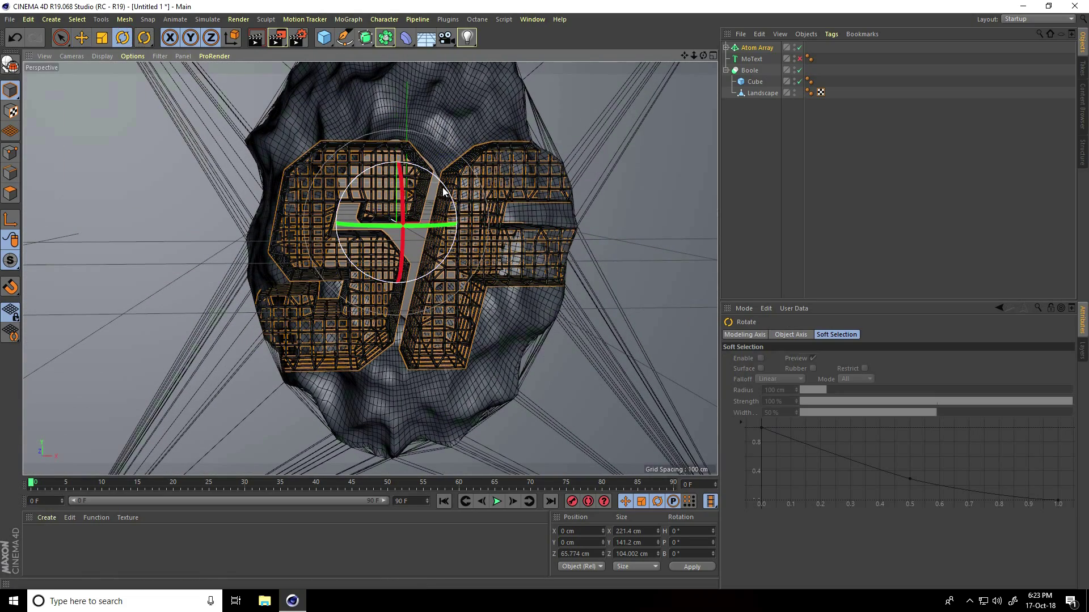
left_click_drag(443, 191, 469, 192)
left_click(81, 37)
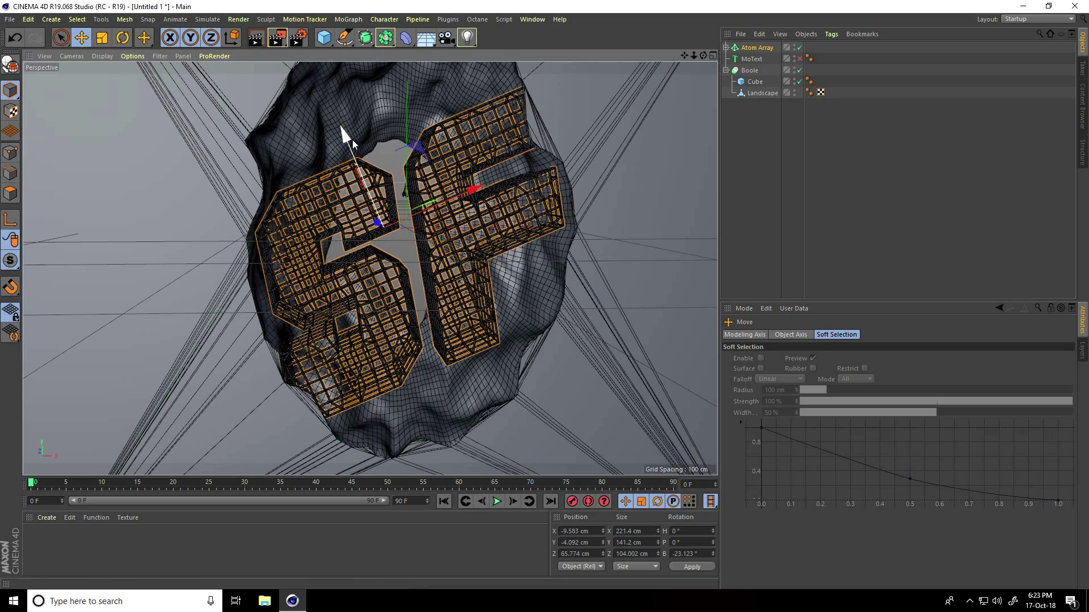
left_click_drag(343, 136, 337, 117)
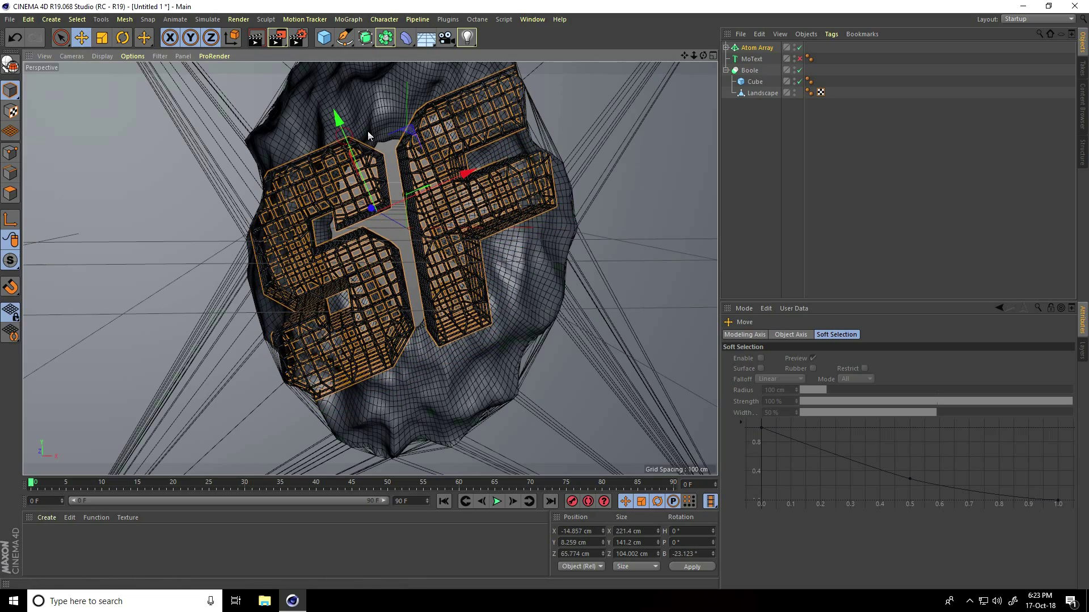
Step: Make the solid SF text visible again and move it to Z -73.686 cm
left_click(799, 59)
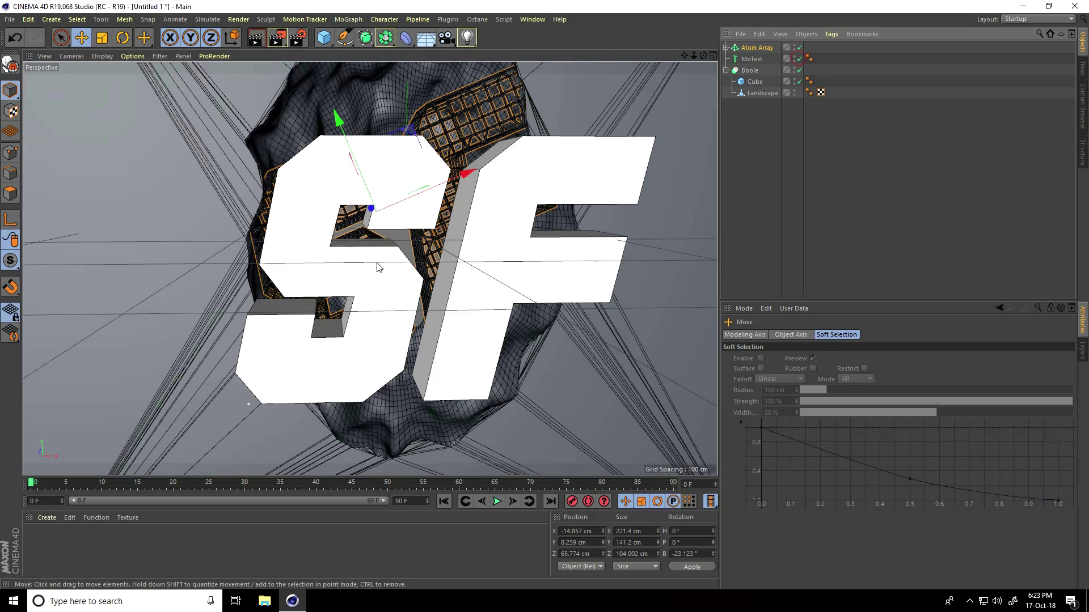
left_click_drag(376, 263, 114, 194, "alt")
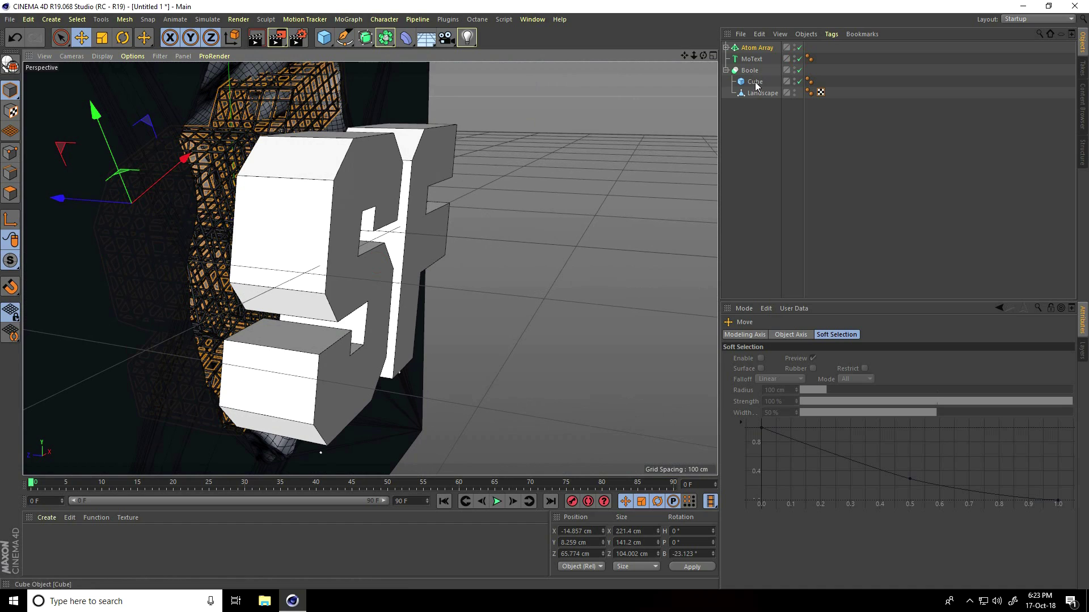
left_click(752, 59)
left_click_drag(316, 359, 276, 339)
left_click_drag(121, 249, 212, 219, "alt")
right_click_drag(302, 127, 255, 144, "alt")
left_click_drag(310, 168, 298, 164, "alt")
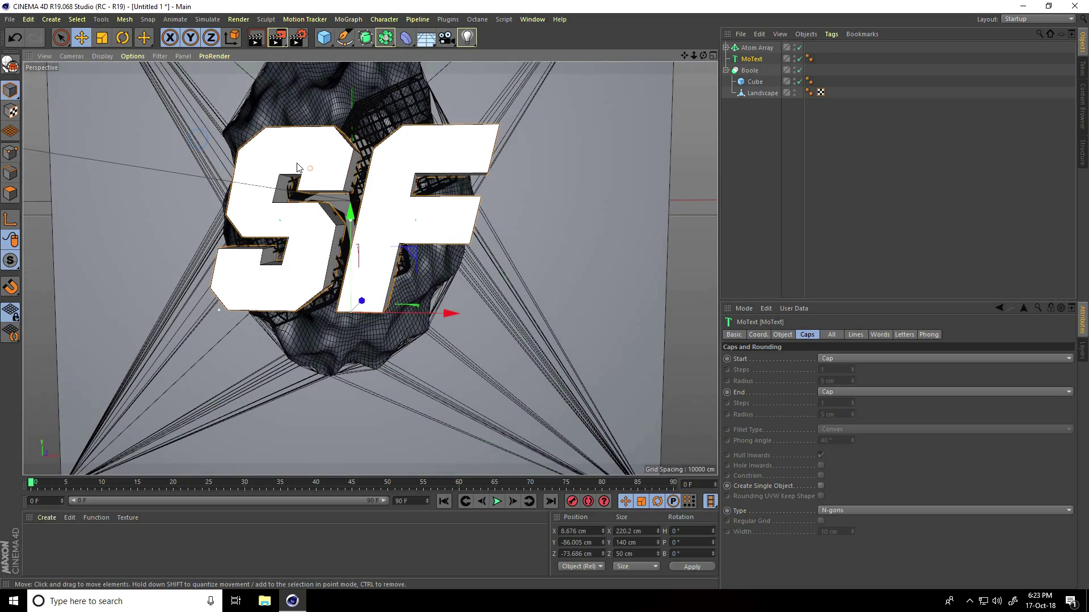
middle_click_drag(546, 299, 564, 311, "alt")
left_click_drag(342, 229, 419, 243, "alt")
Step: Nudge the landscape, then slide the solid SF text forward to Z -63.24 cm
left_click(761, 93)
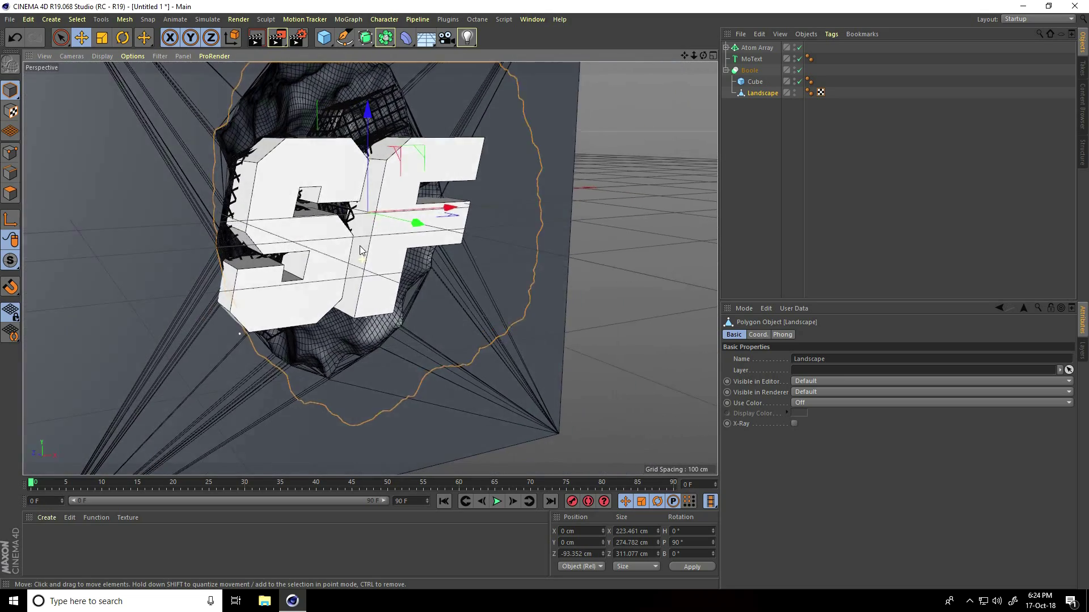
left_click_drag(361, 250, 419, 262, "alt")
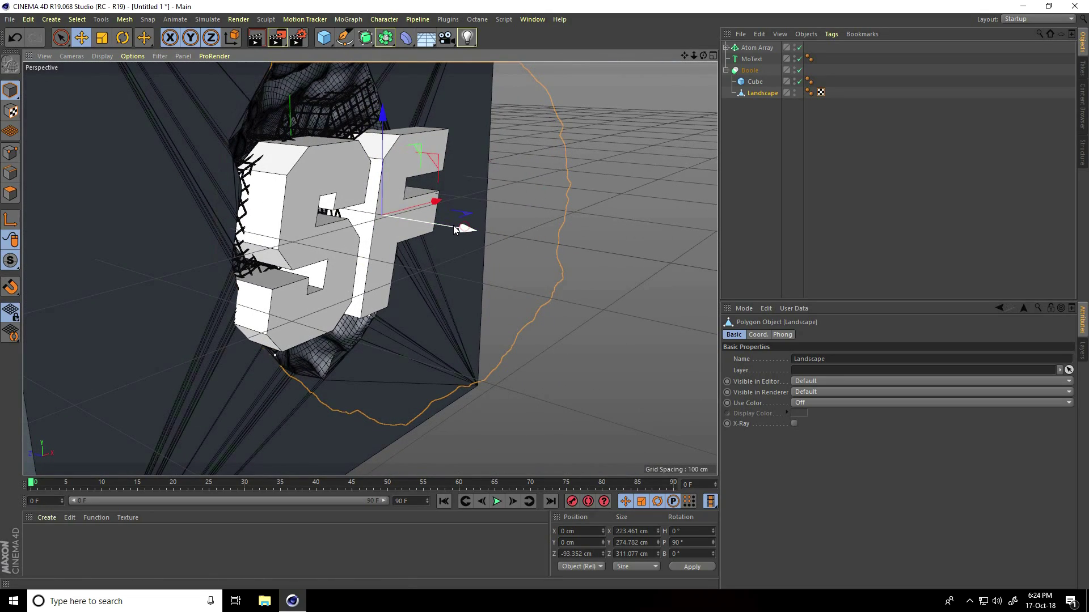
left_click_drag(454, 229, 456, 229)
left_click(751, 59)
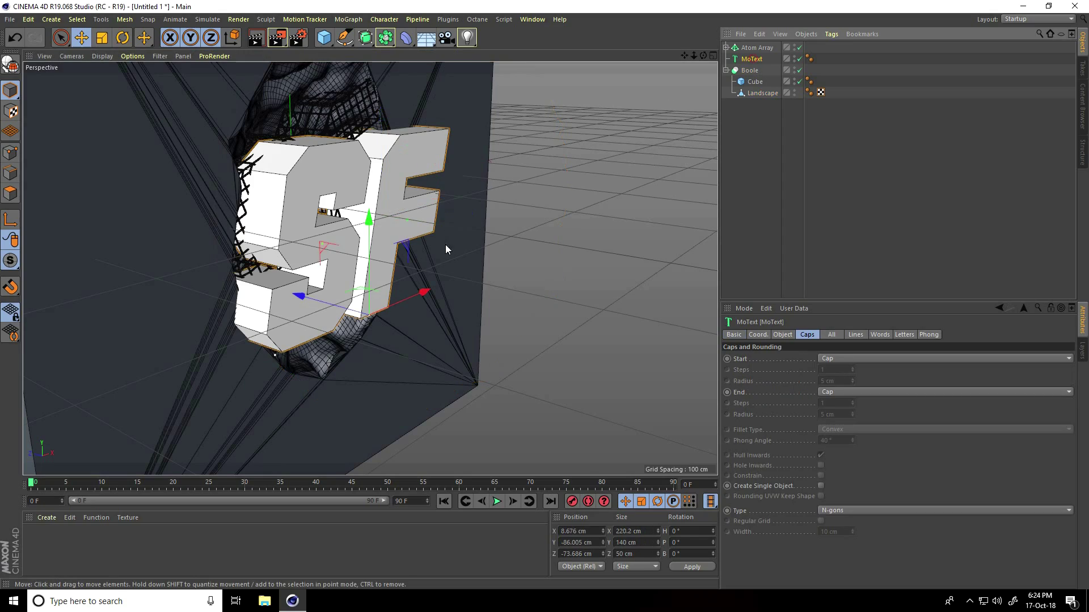
left_click_drag(298, 295, 292, 293)
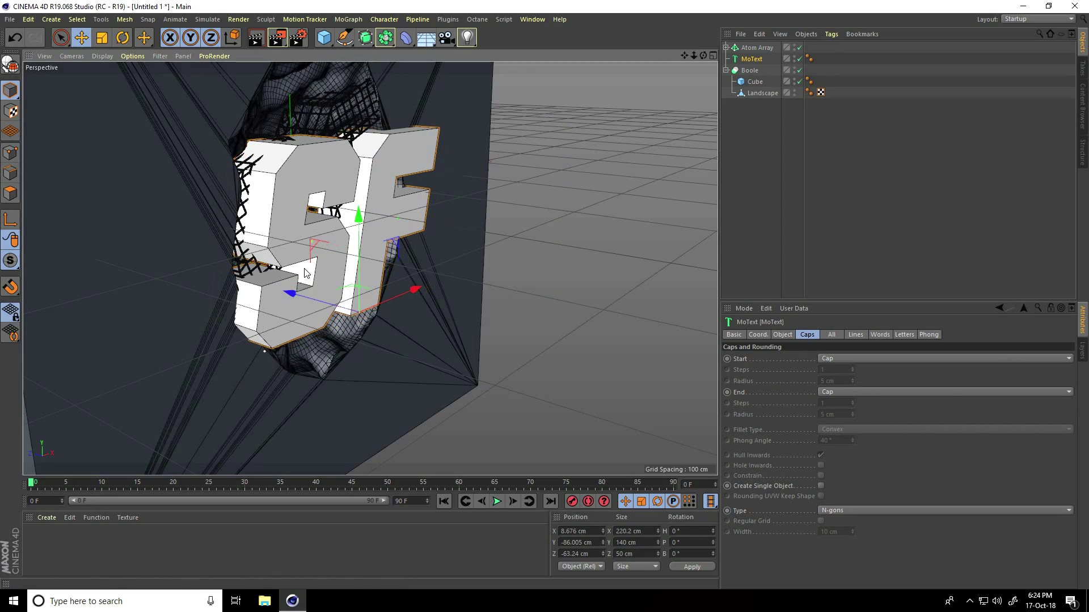
left_click_drag(304, 252, 203, 230, "alt")
Step: Add an Umami tentacle object and a Circle spline with a 5 cm radius
left_click_drag(683, 56, 545, 295)
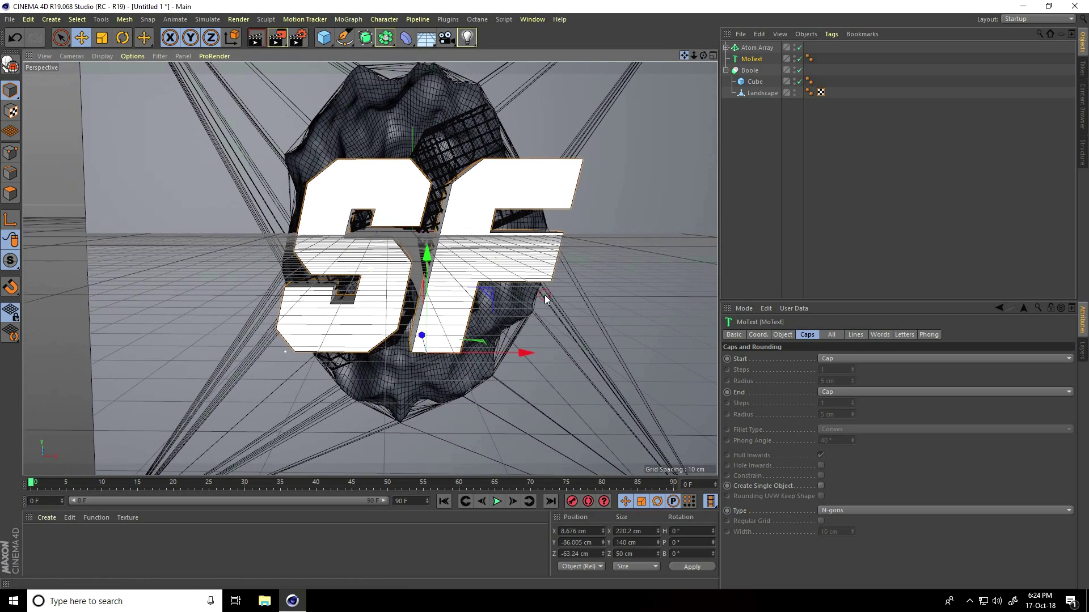
left_click(447, 22)
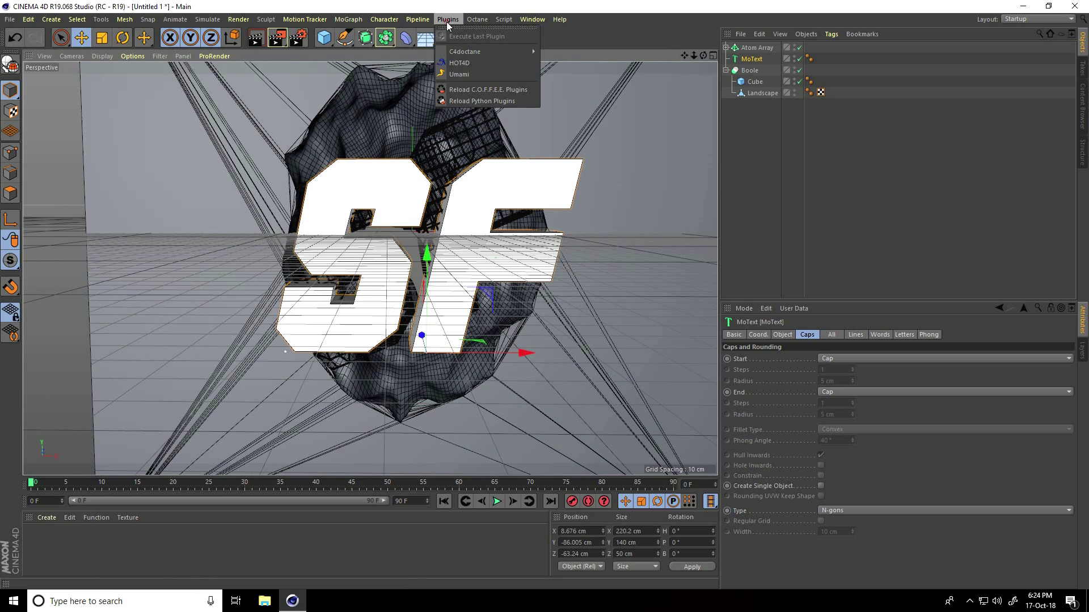
left_click(476, 74)
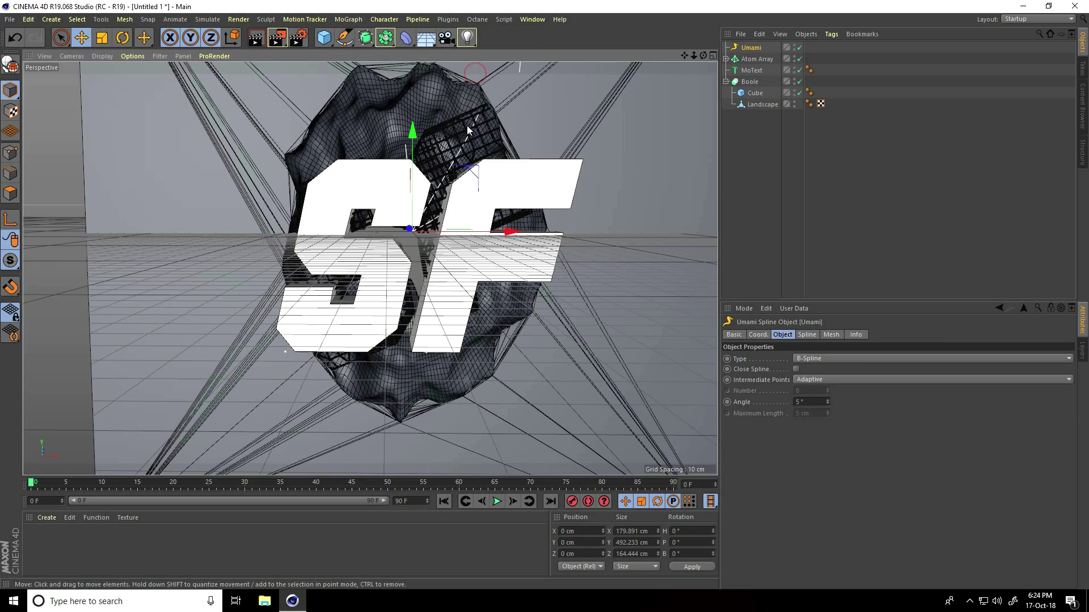
left_click(348, 41)
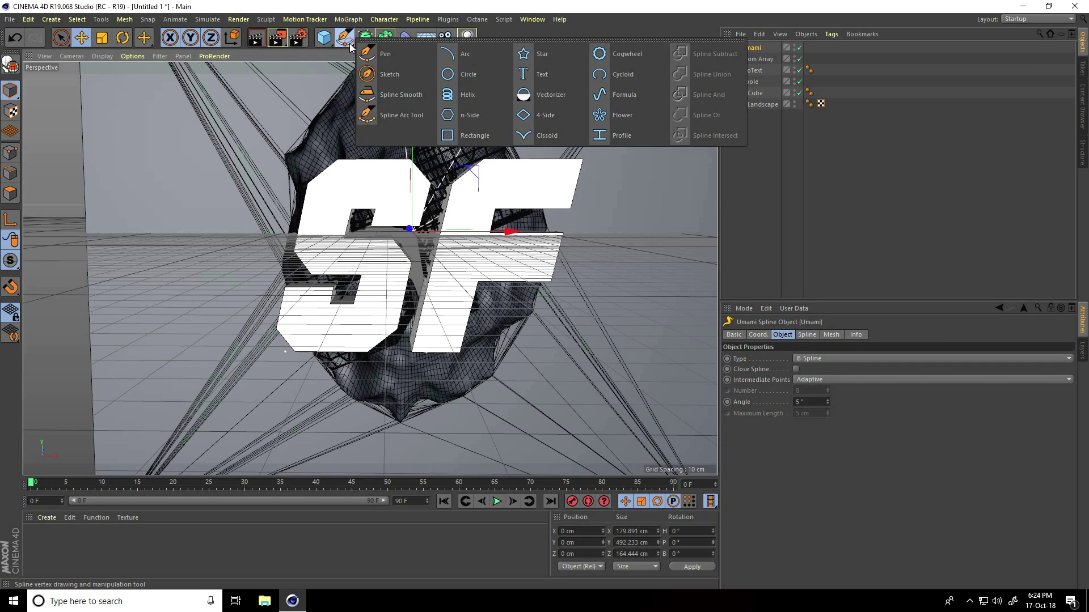
left_click(474, 82)
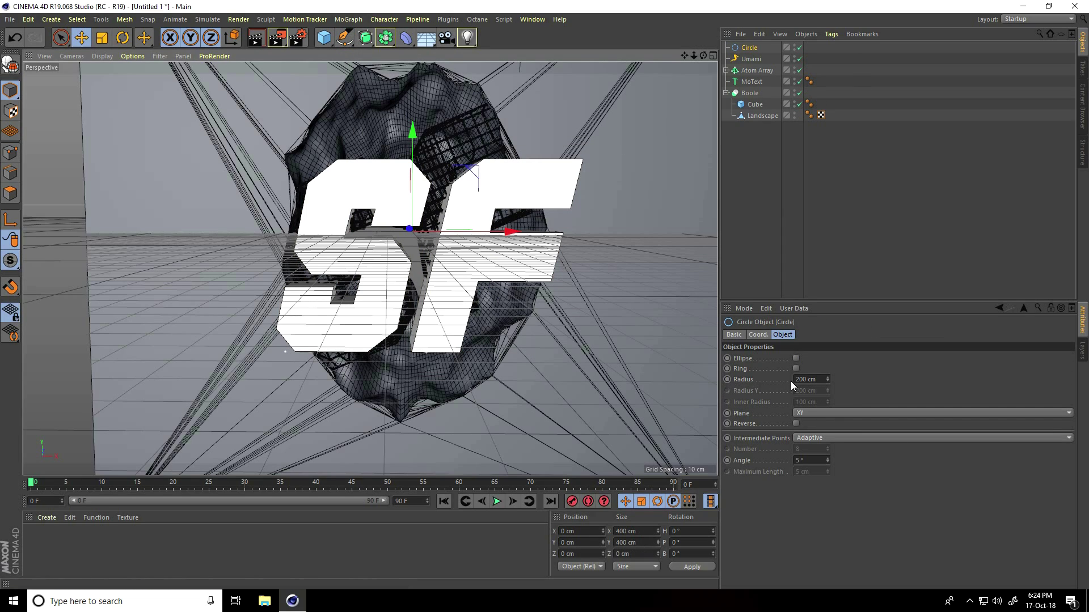
left_click(824, 380)
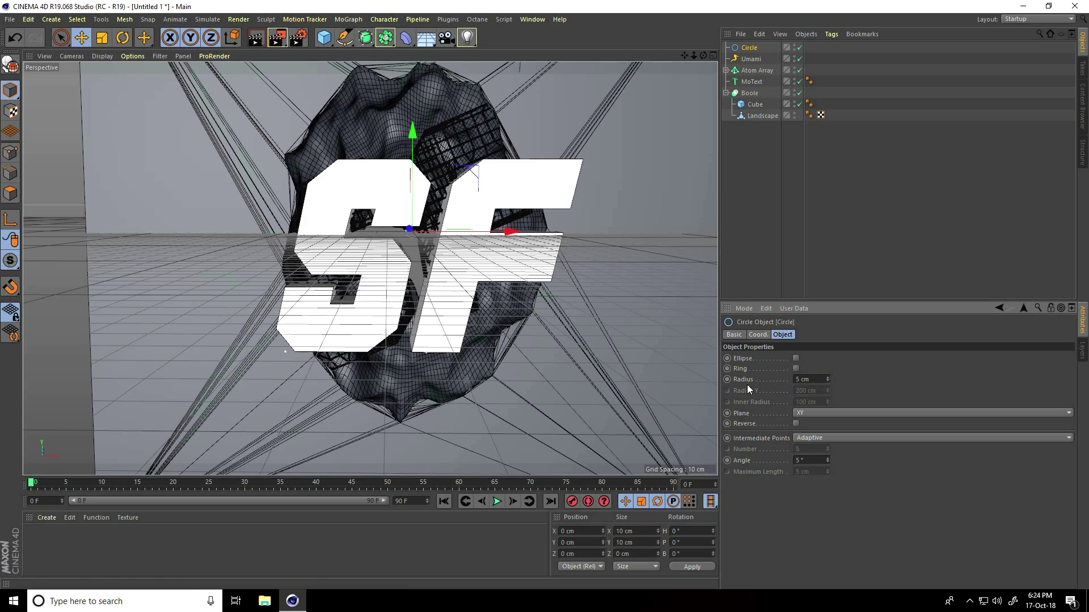
Step: Assign the Circle as the Profile Spline in Umami's Mesh settings
left_click(752, 59)
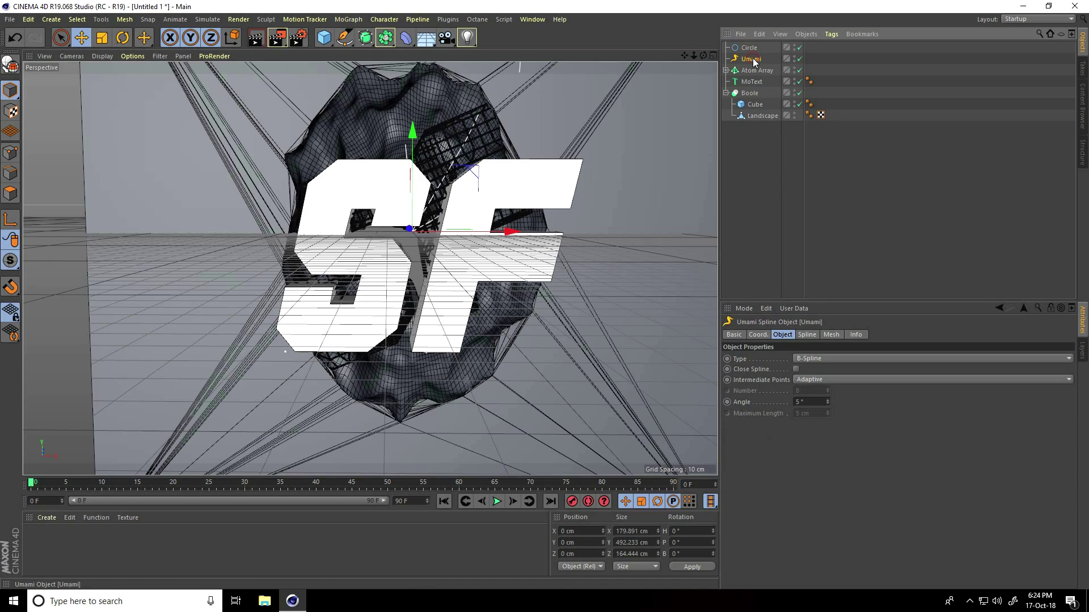
left_click(830, 336)
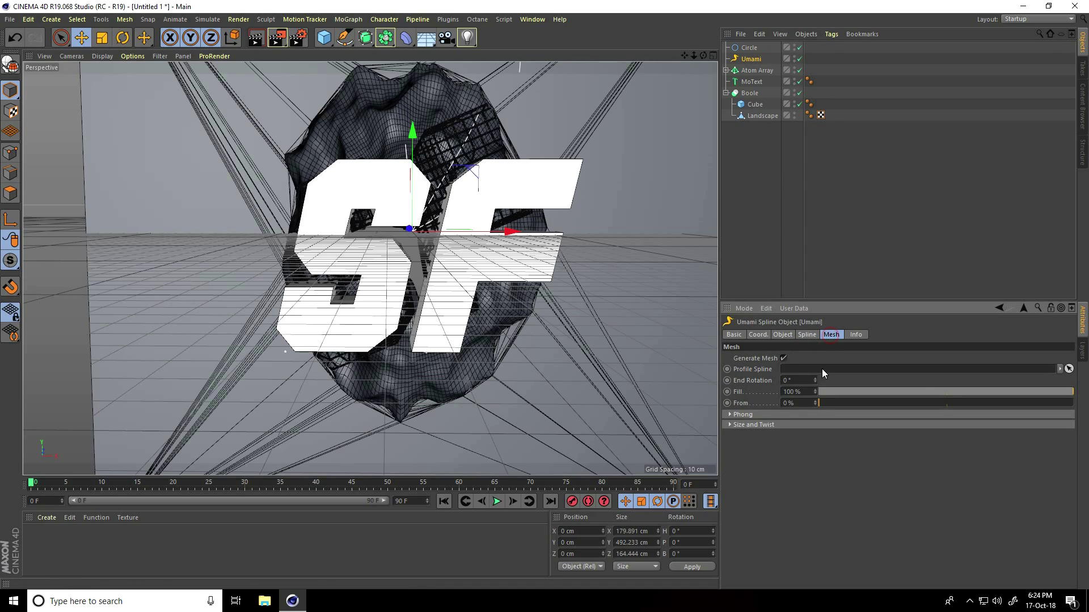
left_click(1069, 369)
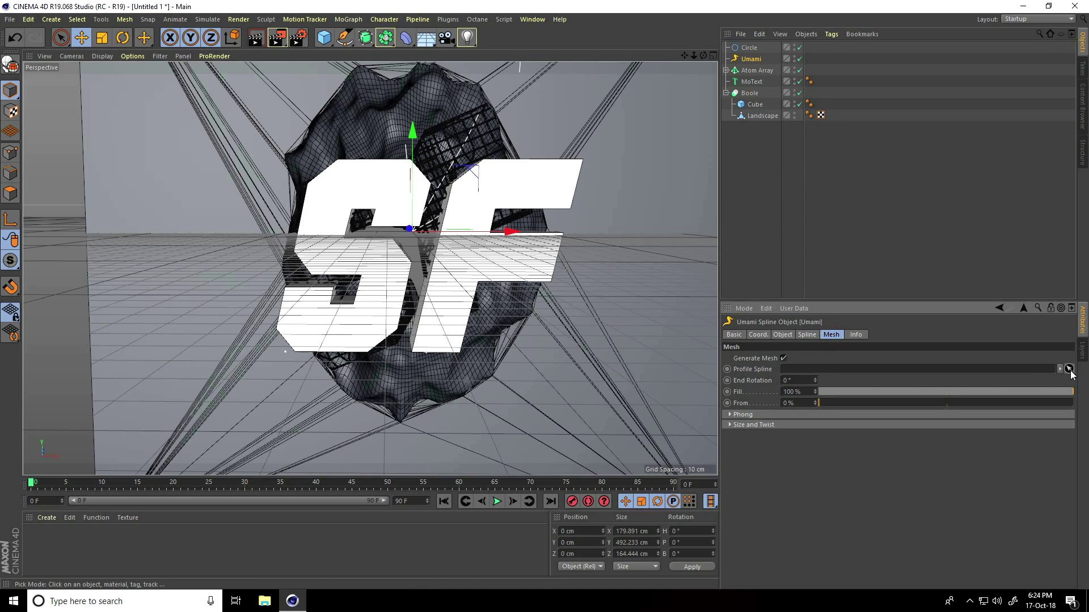
left_click(749, 48)
Step: Switch the viewport to Gouraud Shading and reframe the scene
left_click(105, 56)
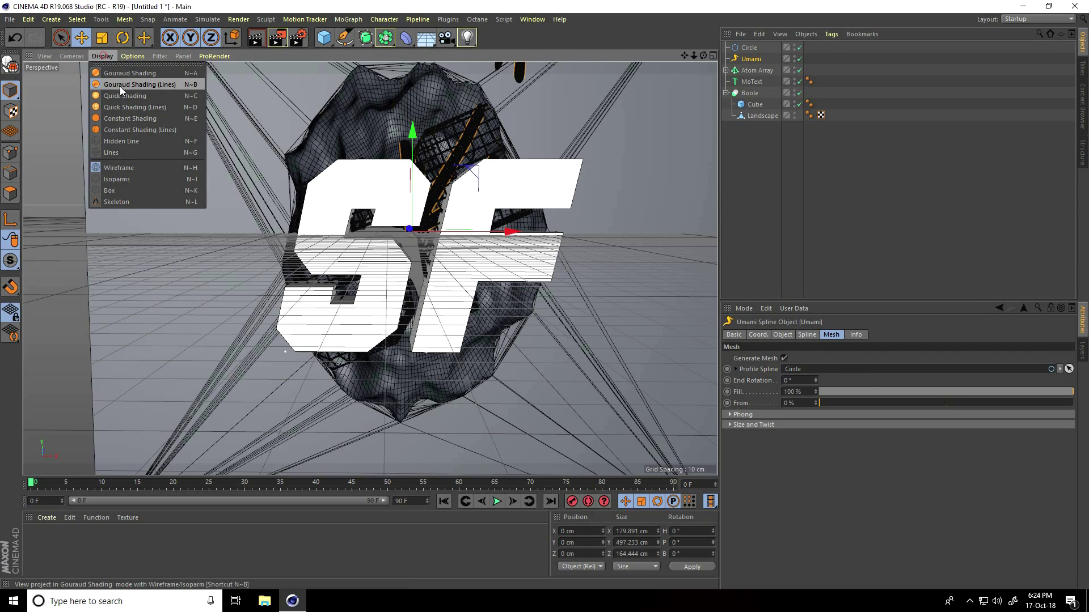
left_click(115, 73)
left_click_drag(684, 54, 544, 295)
scroll(384, 231, "down", 5)
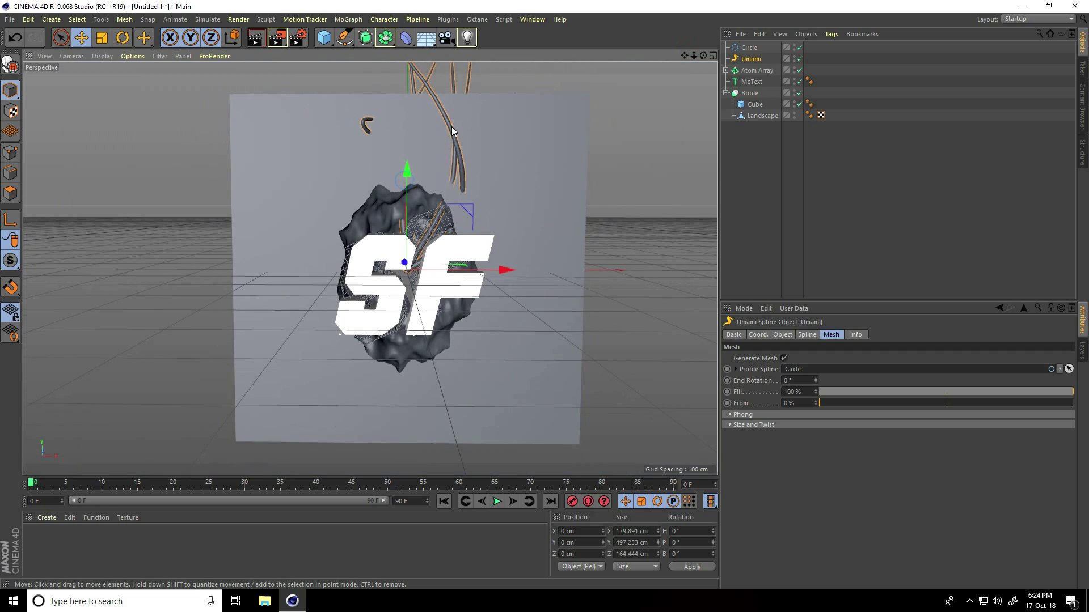
Step: Set Umami height scale to 24%, height randomness to -141%, 7 segments and 7 splines
left_click(782, 335)
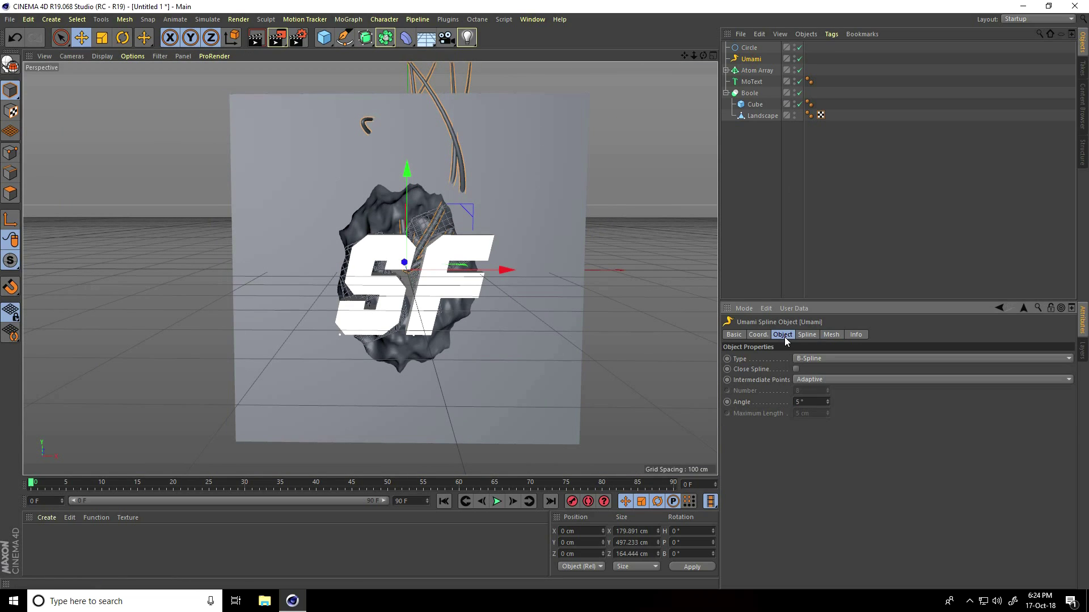
left_click(807, 334)
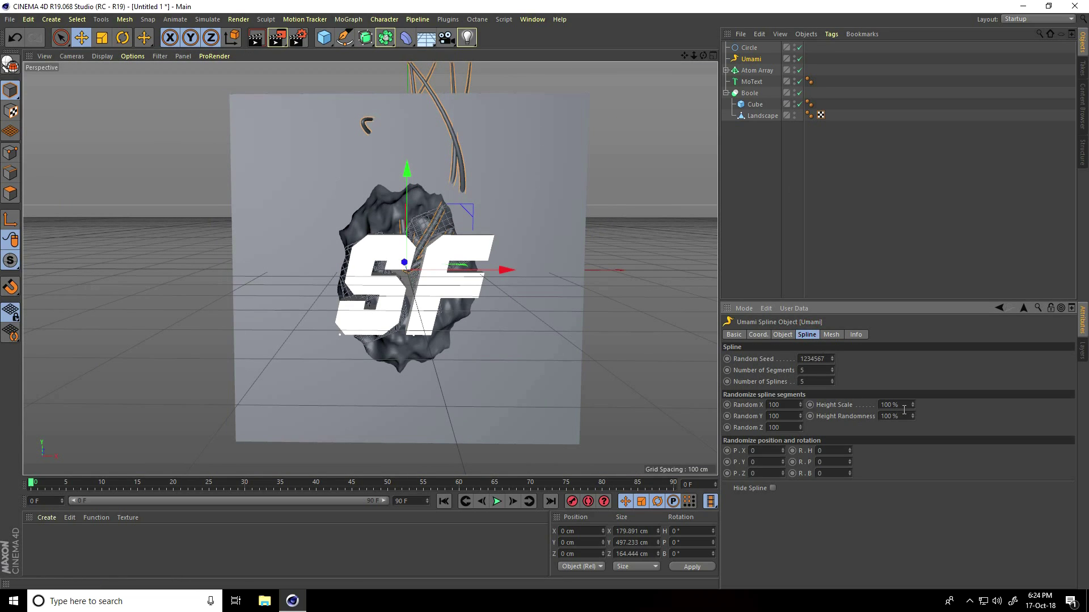
left_click_drag(913, 403, 912, 415)
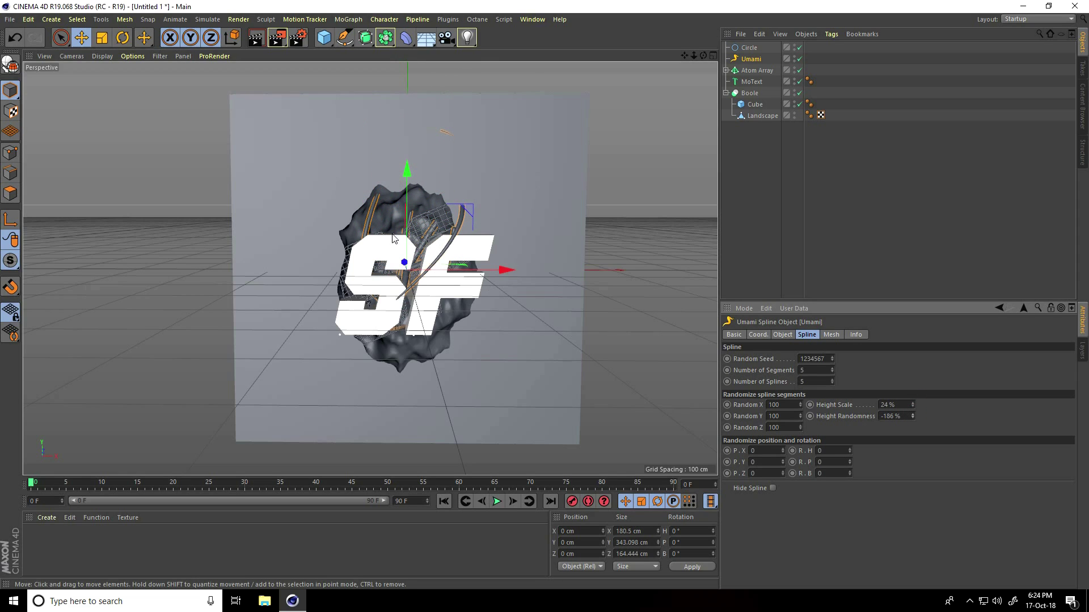
scroll(427, 192, "up", 4)
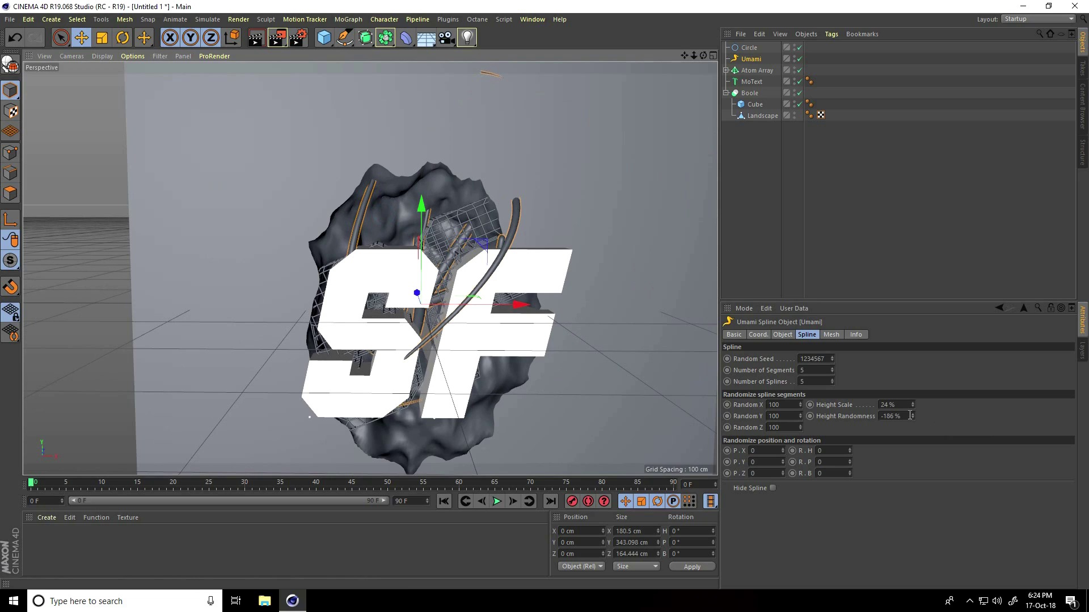
left_click_drag(913, 418, 913, 418)
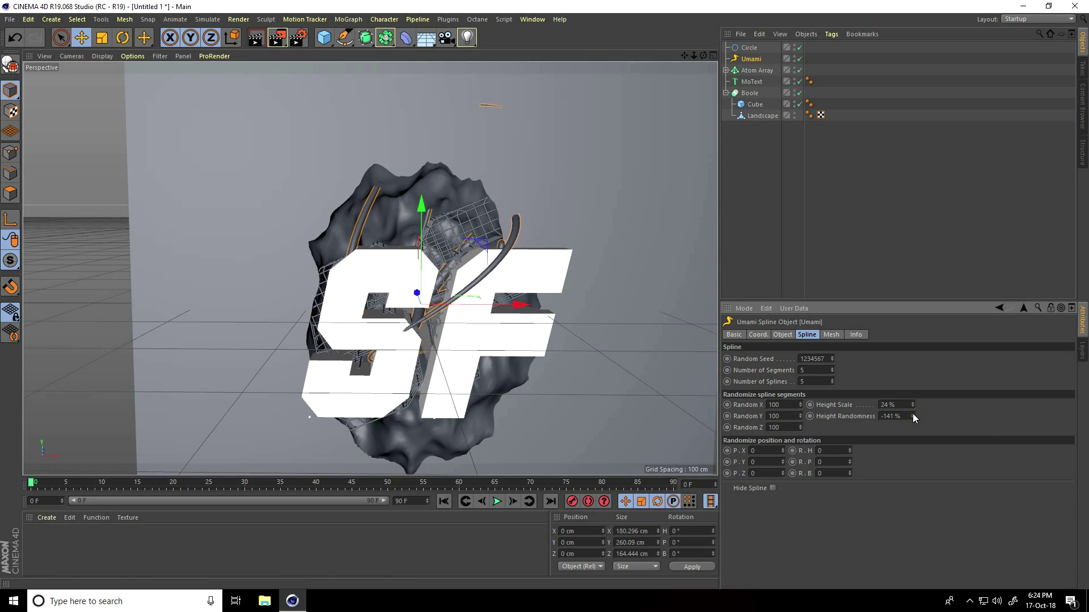
left_click(832, 369)
left_click(832, 369)
left_click(832, 380)
left_click(832, 379)
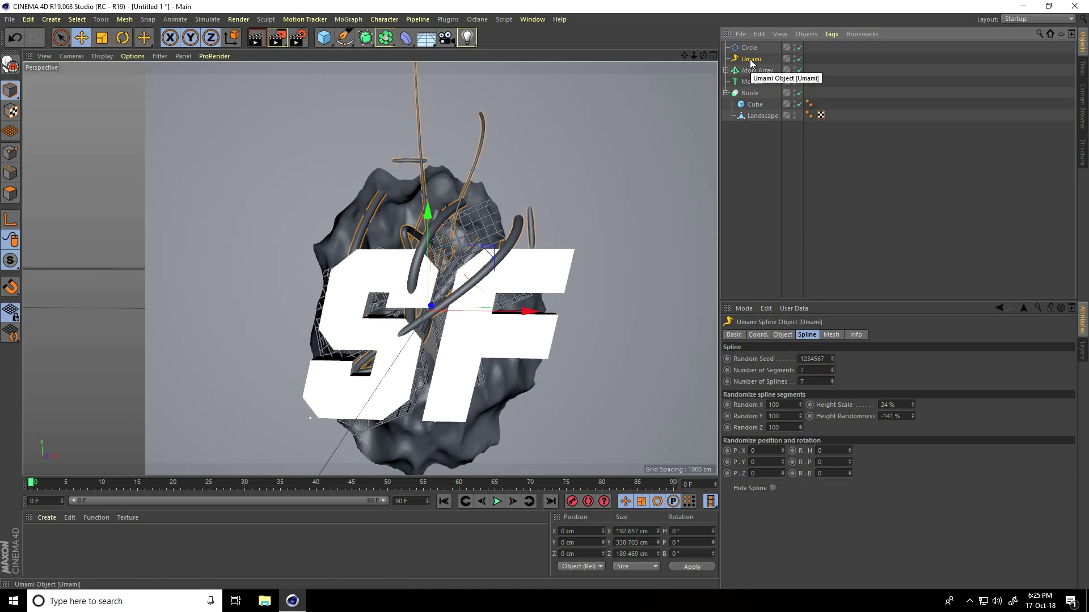
Step: Duplicate Umami three times, rotating each copy further around the text on its bank axis
key("ctrl+c")
key("ctrl+v")
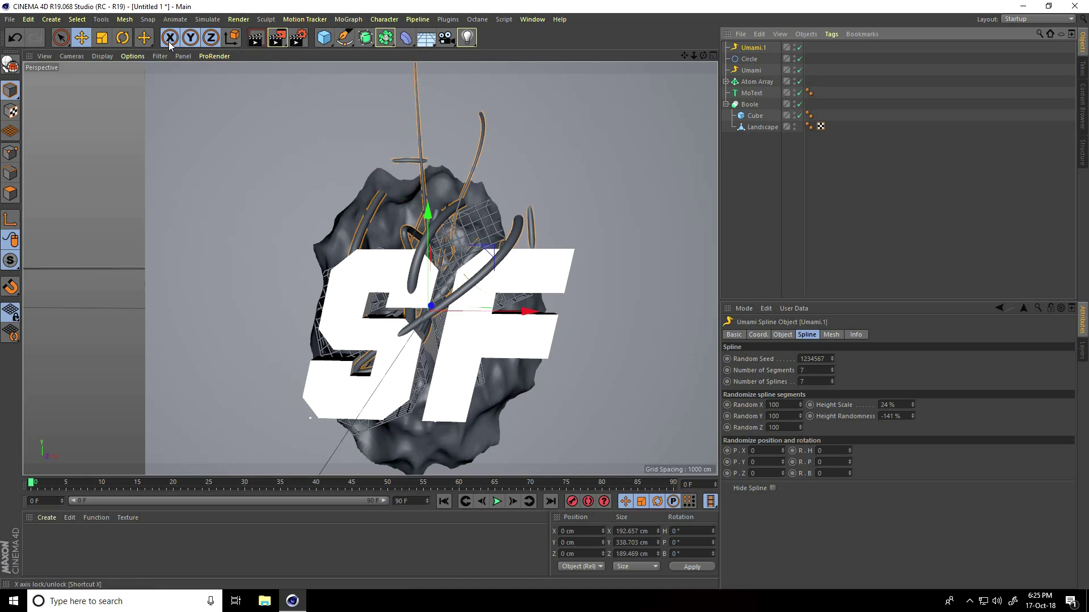
left_click(122, 38)
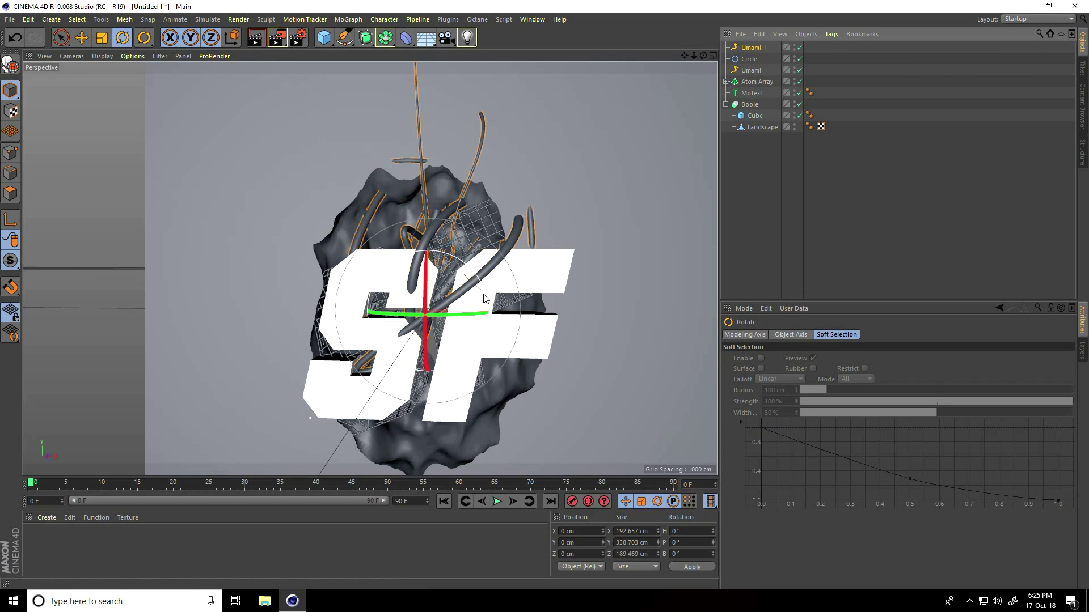
left_click_drag(484, 298, 434, 410)
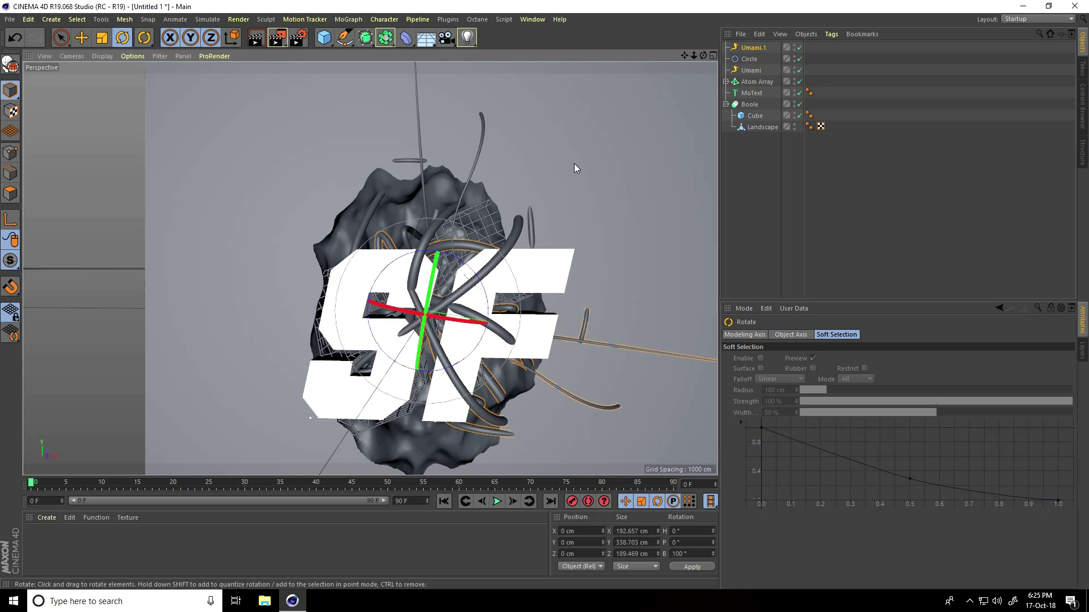
key("ctrl+c")
key("ctrl+v")
left_click_drag(489, 314, 353, 404)
key("ctrl+c")
key("ctrl+v")
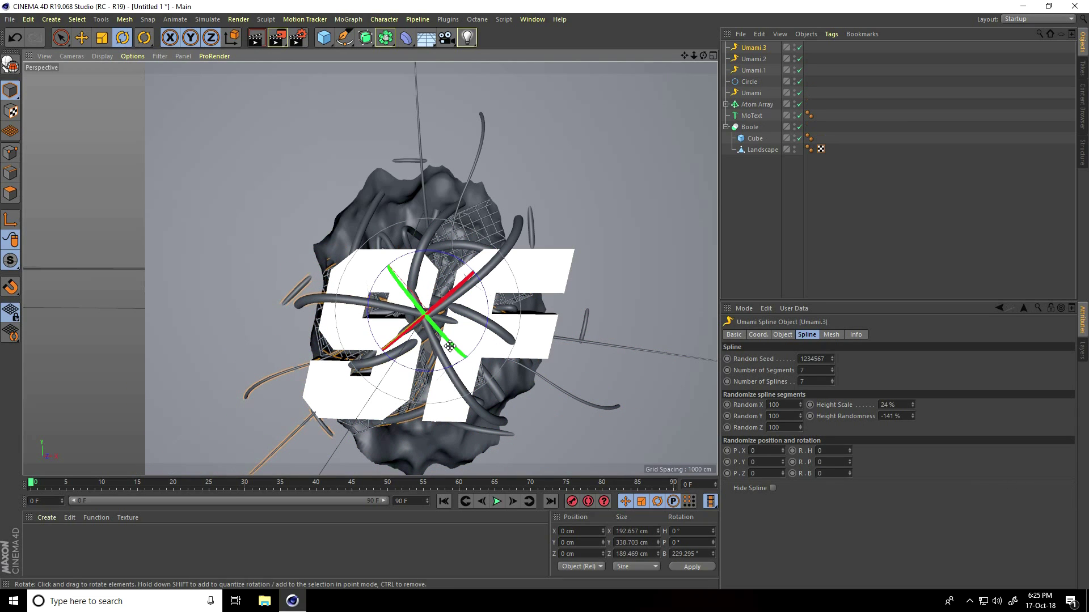
left_click_drag(484, 307, 437, 378)
Step: Move Umami above Circle, select all four Umami objects and shift them about 10 cm along Z
left_click_drag(749, 94, 753, 80)
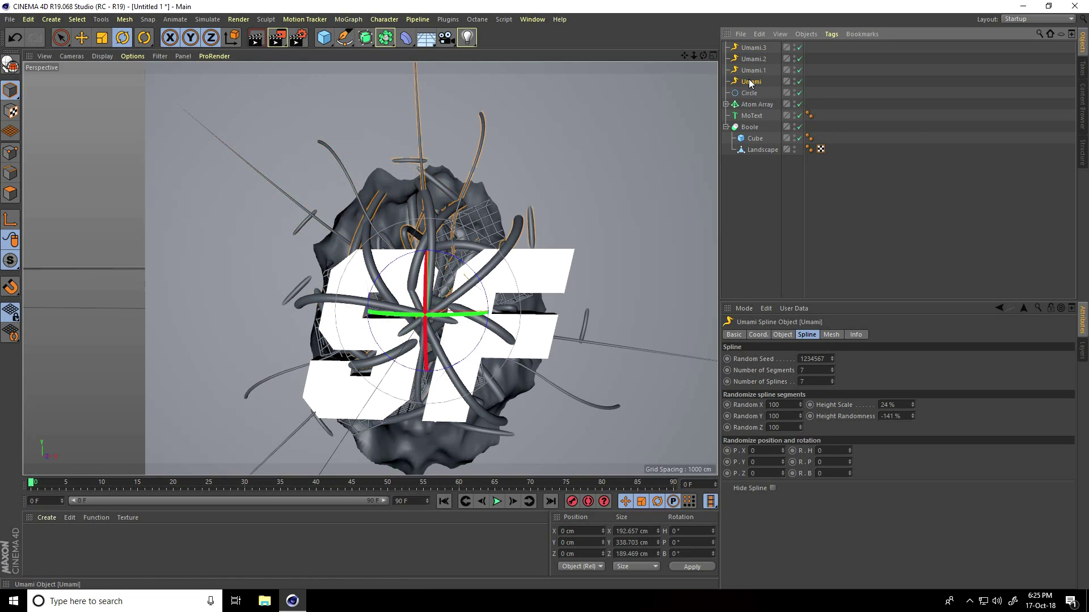
left_click(756, 50, "shift")
left_click_drag(533, 346, 391, 324, "alt")
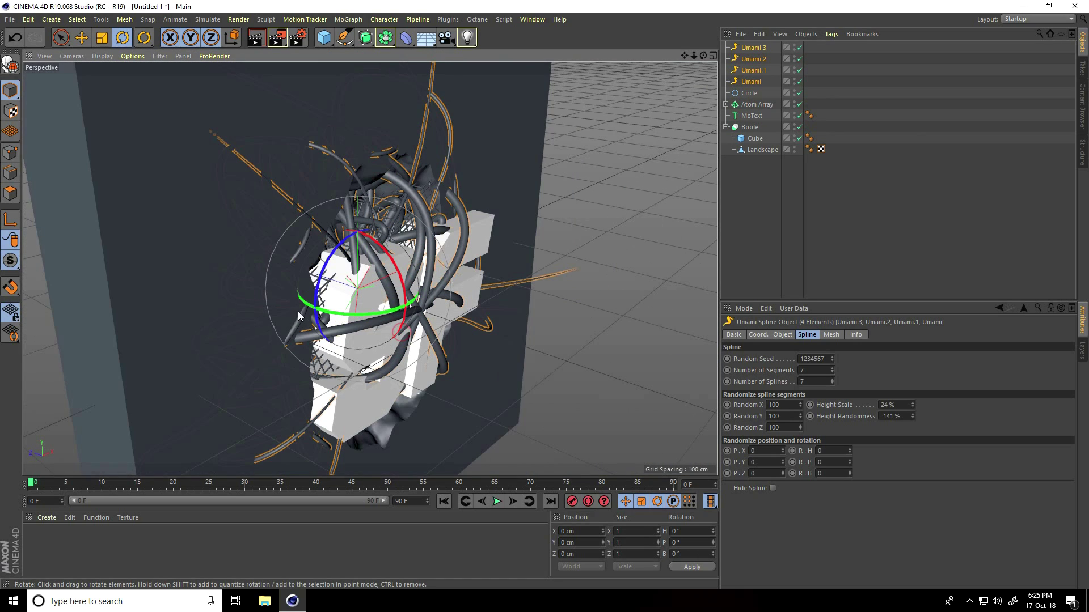
right_click_drag(298, 312, 335, 284, "alt")
key("e")
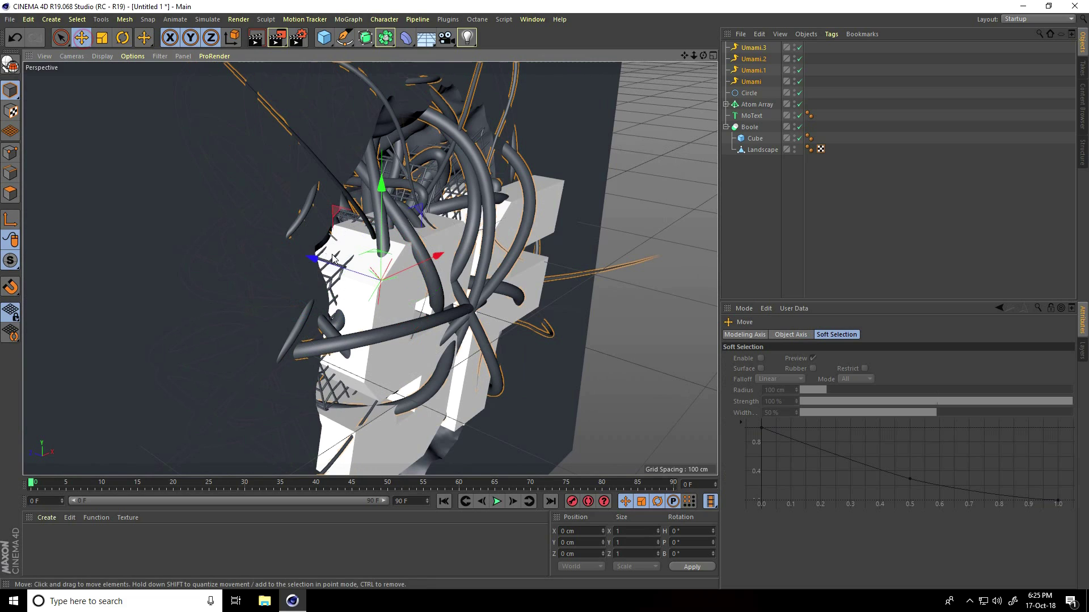
left_click_drag(315, 263, 305, 258)
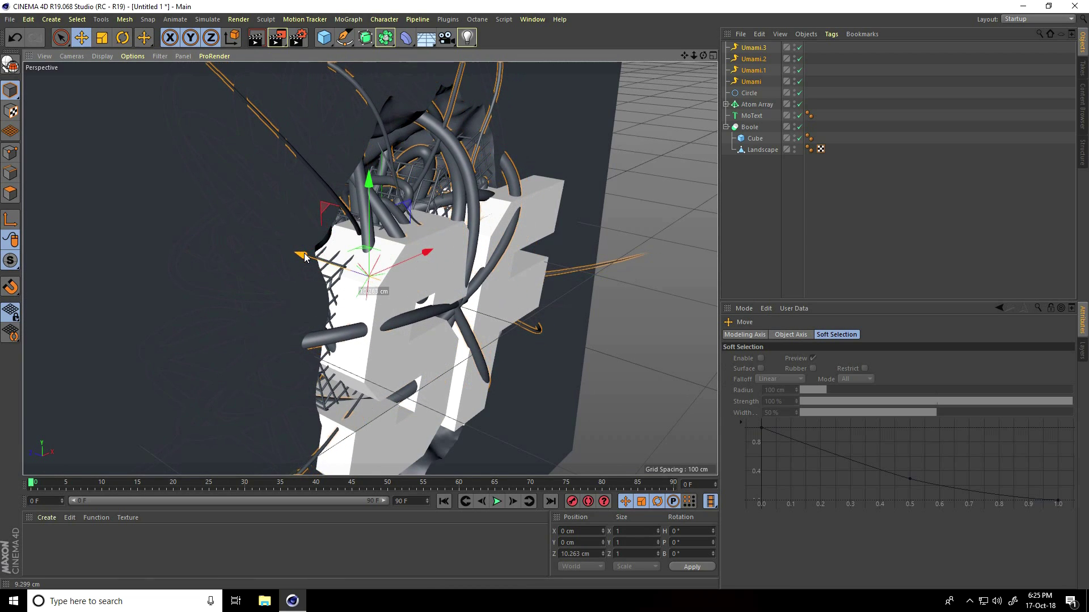
Step: Try rotating the tentacle group, undo it, deselect everything and recentre the view
left_click_drag(558, 296, 457, 279, "alt")
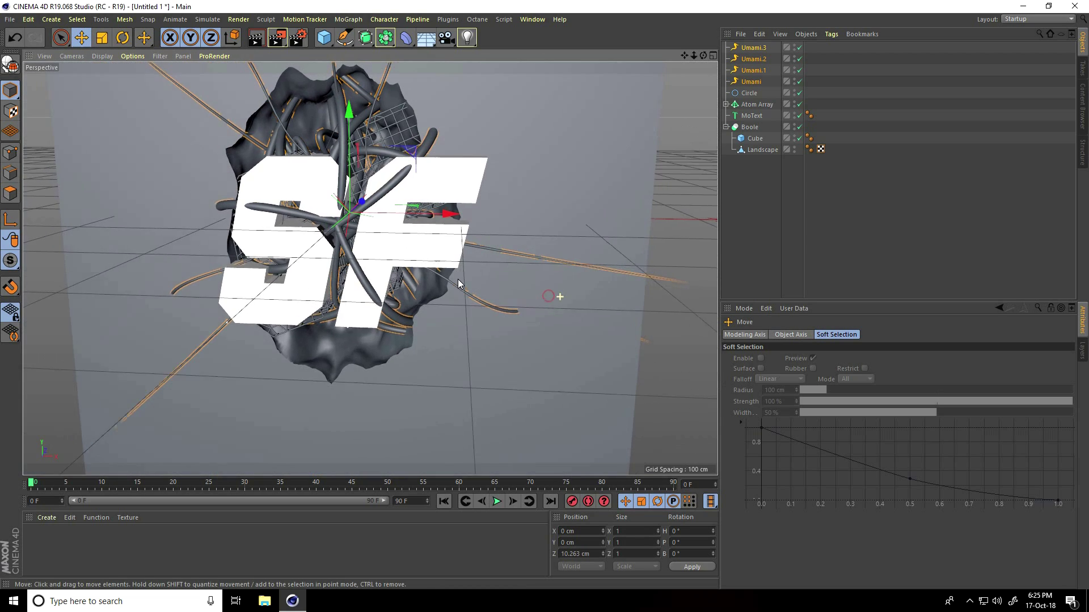
left_click(123, 38)
left_click_drag(300, 218, 564, 201)
key("ctrl+z")
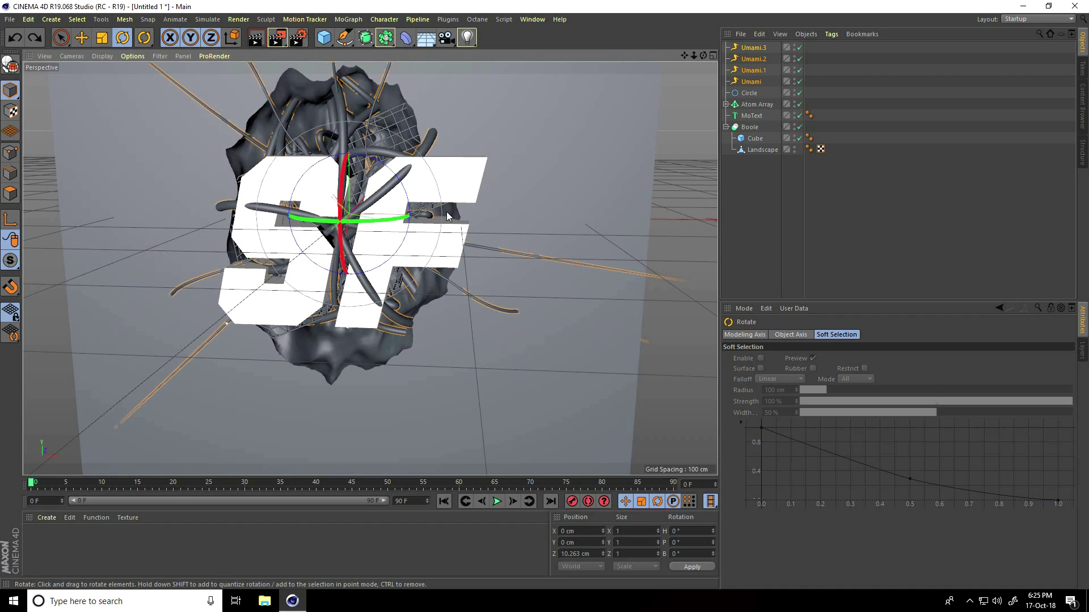
left_click_drag(684, 56, 317, 196)
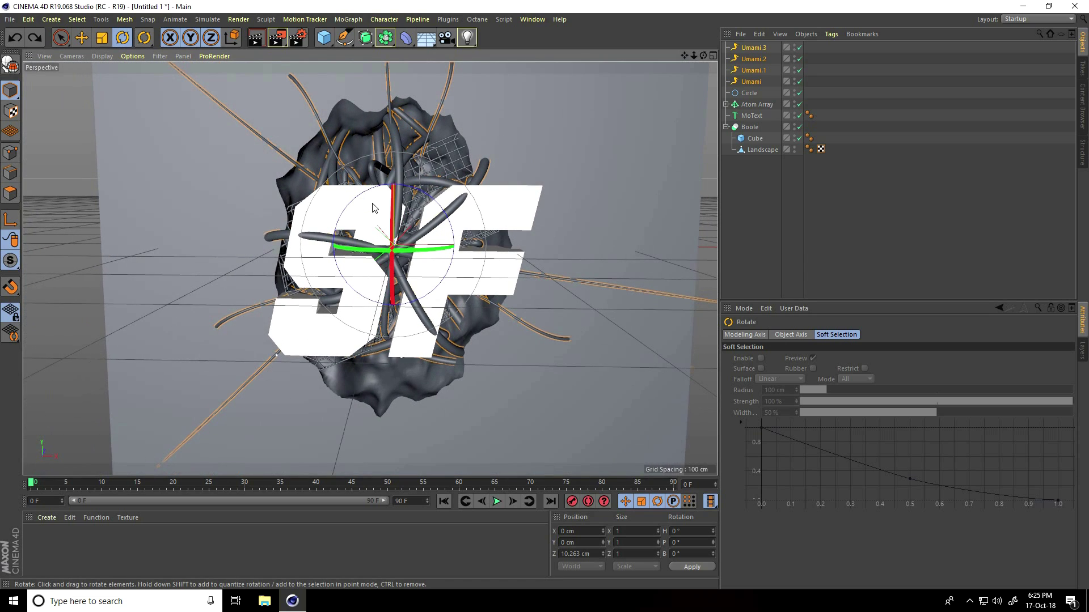
left_click(69, 184)
mouse_move(389, 230)
left_mouse_down("alt")
mouse_move(468, 226)
mouse_move(378, 222)
left_mouse_up("alt")
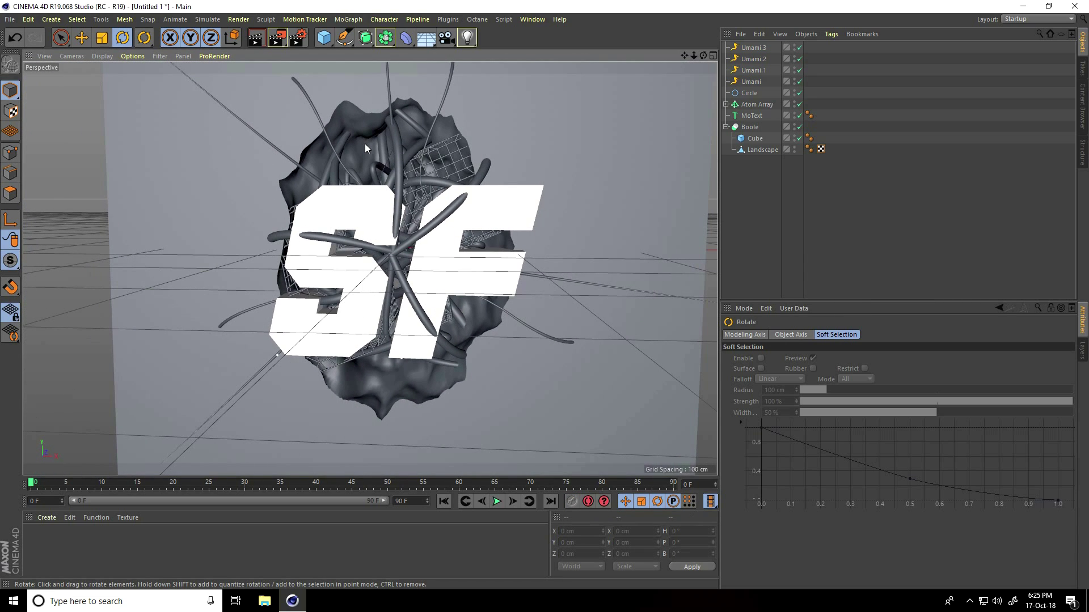
Step: Add a Cube, move it in front of the SF text and reduce its depth to about 30 cm
left_click(326, 39)
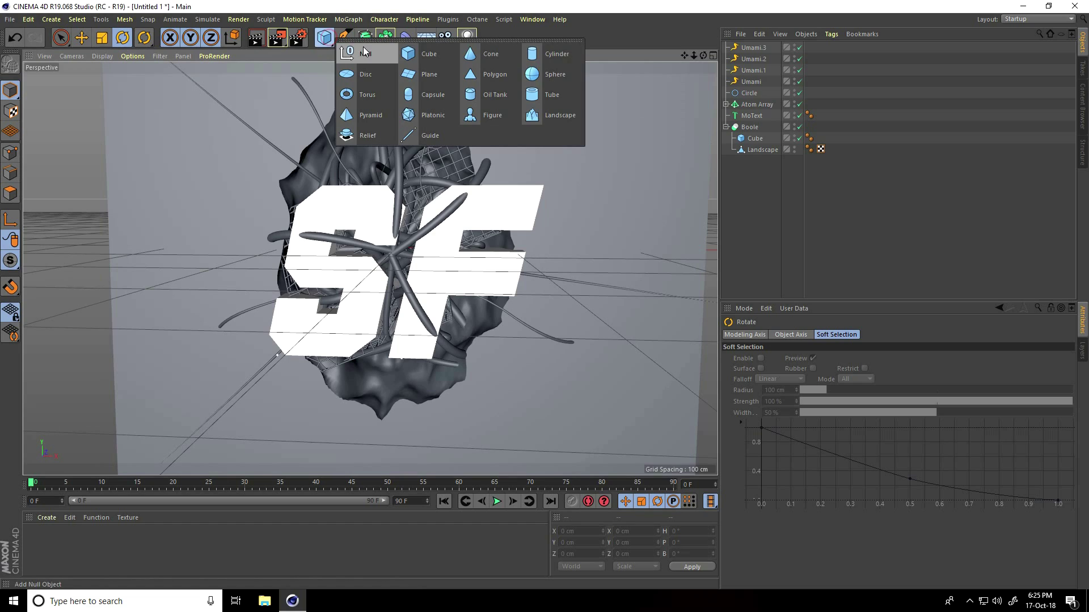
left_click(432, 56)
left_click_drag(403, 176, 276, 222, "alt")
left_click(81, 38)
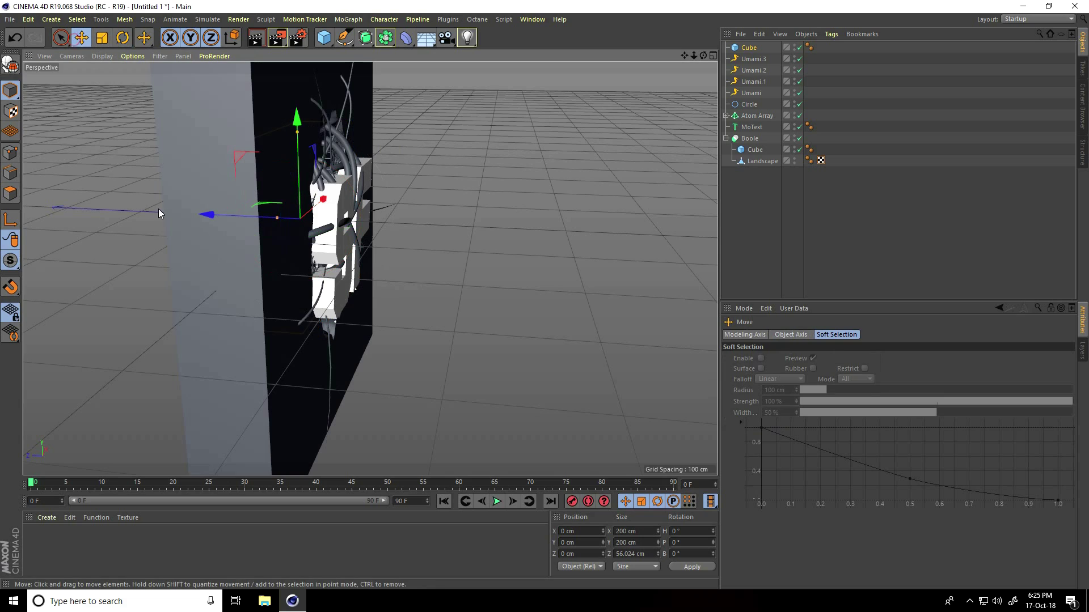
left_click_drag(207, 216, 283, 226)
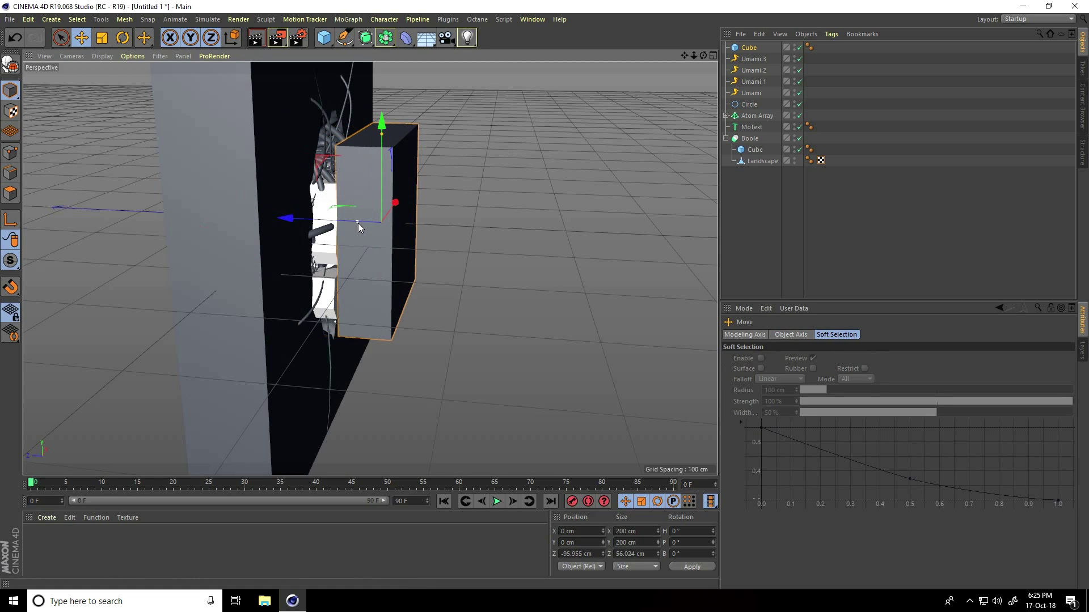
left_click_drag(362, 223, 278, 220)
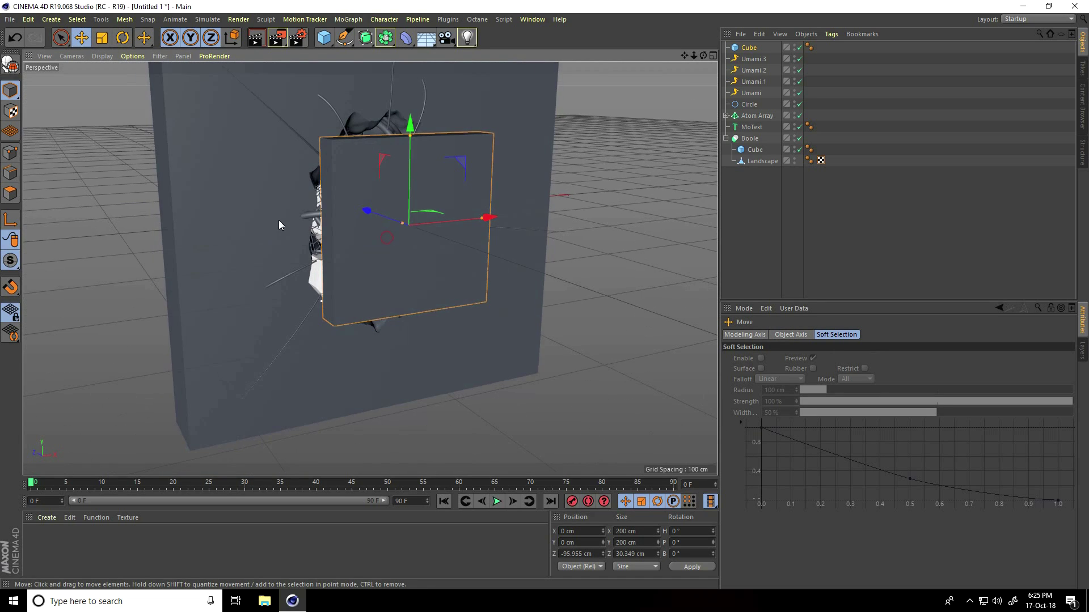
scroll(417, 161, "up", 3)
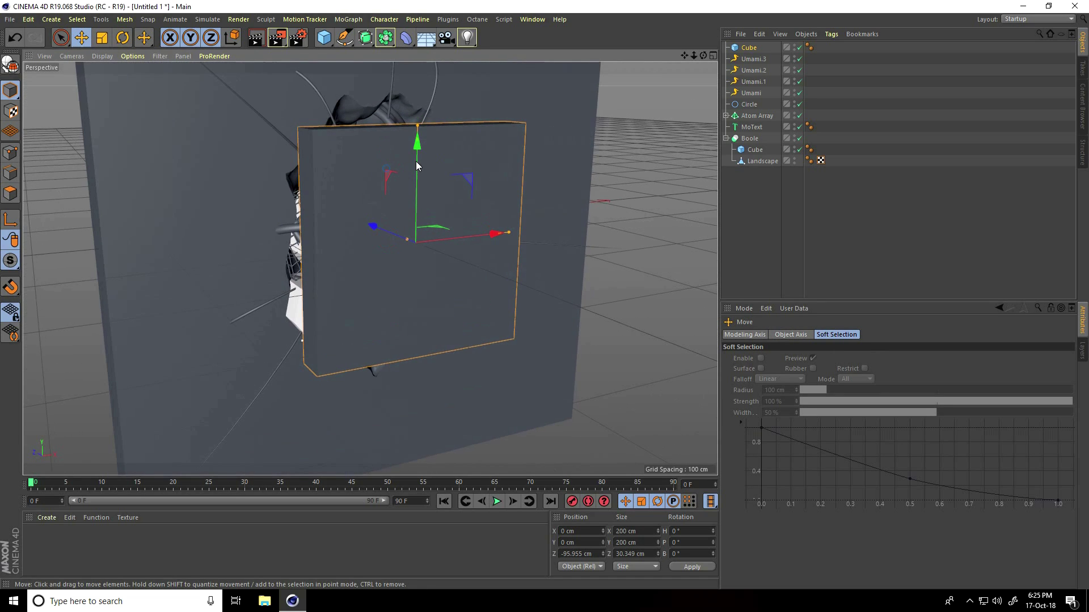
left_click(349, 19)
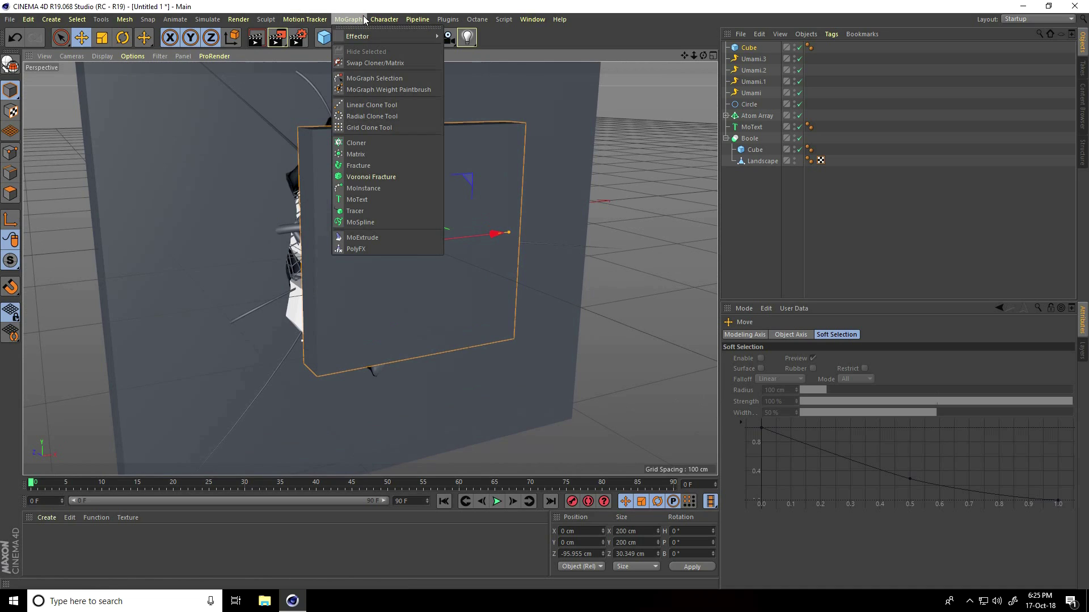
Step: Add a Voronoi Fracture, parent the Cube under it, and show shaded geometry with wireframe lines
left_click(368, 177)
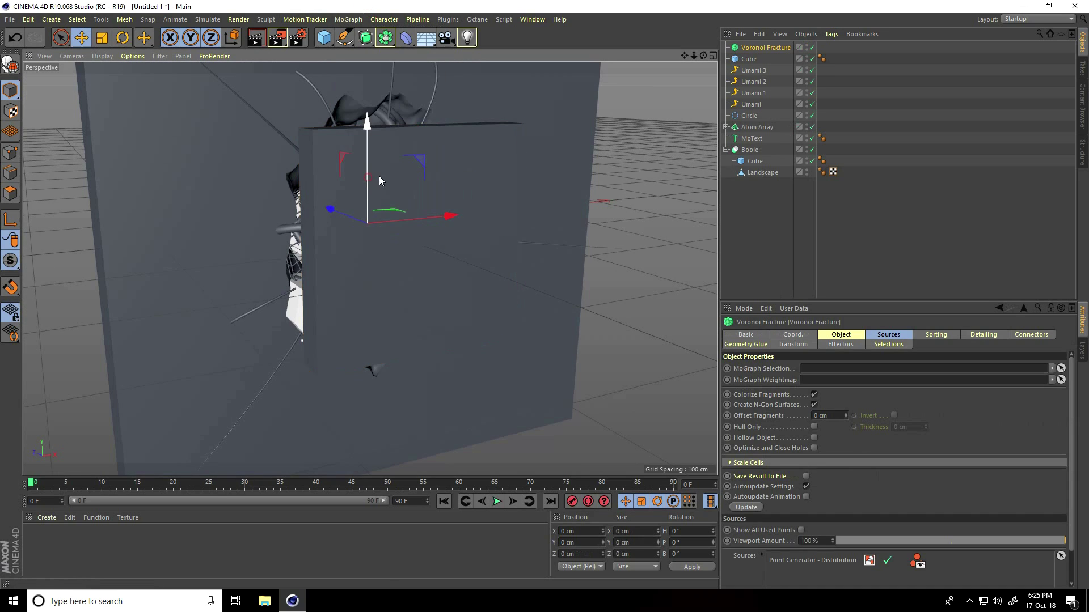
left_click(749, 60)
left_click_drag(758, 49, 758, 49)
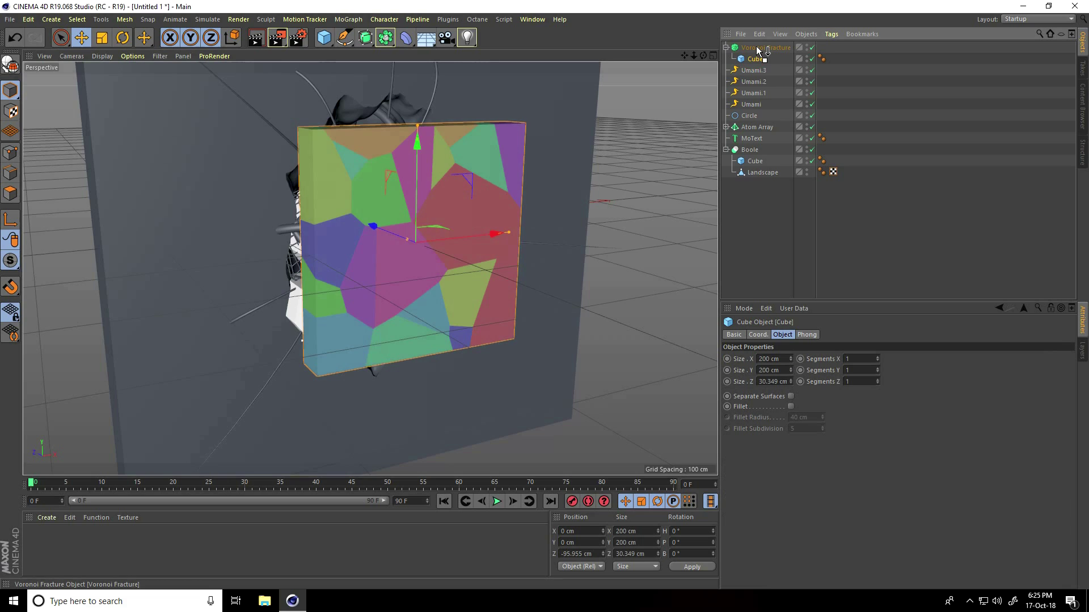
left_click(756, 48)
left_click_drag(467, 255, 415, 236, "alt")
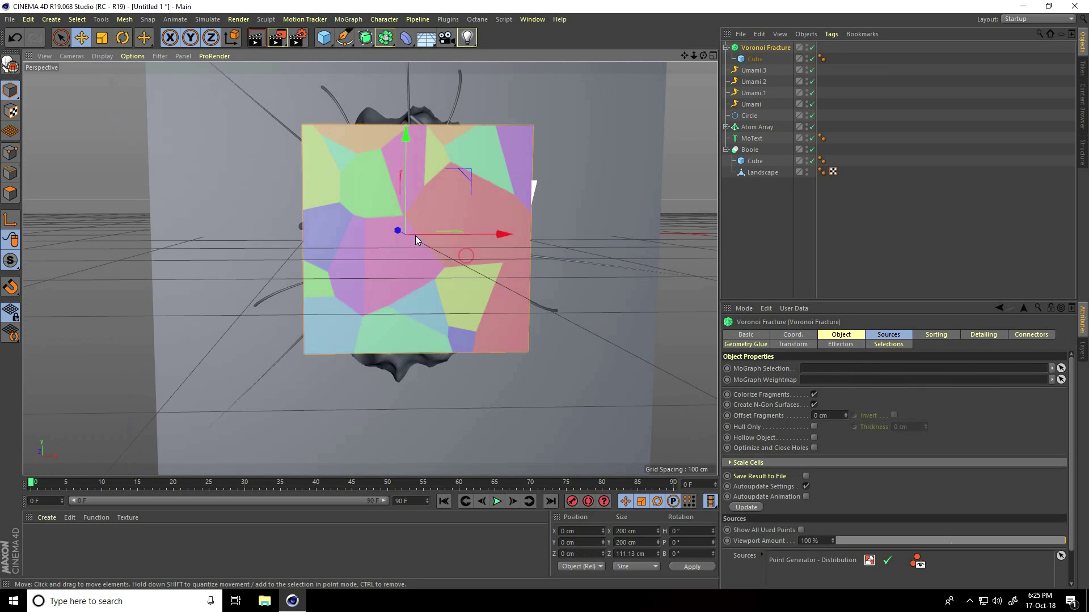
left_click(105, 56)
left_click(126, 85)
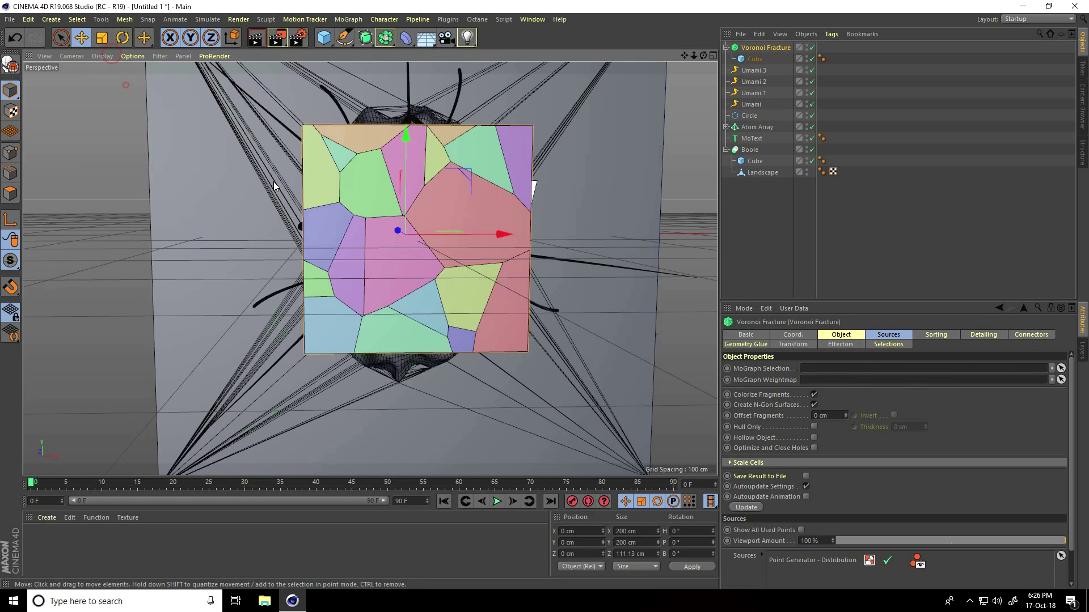
Step: Set the fracture's point generator to 200 points and enable Create Points Per Object
left_click(895, 339)
left_click(785, 400)
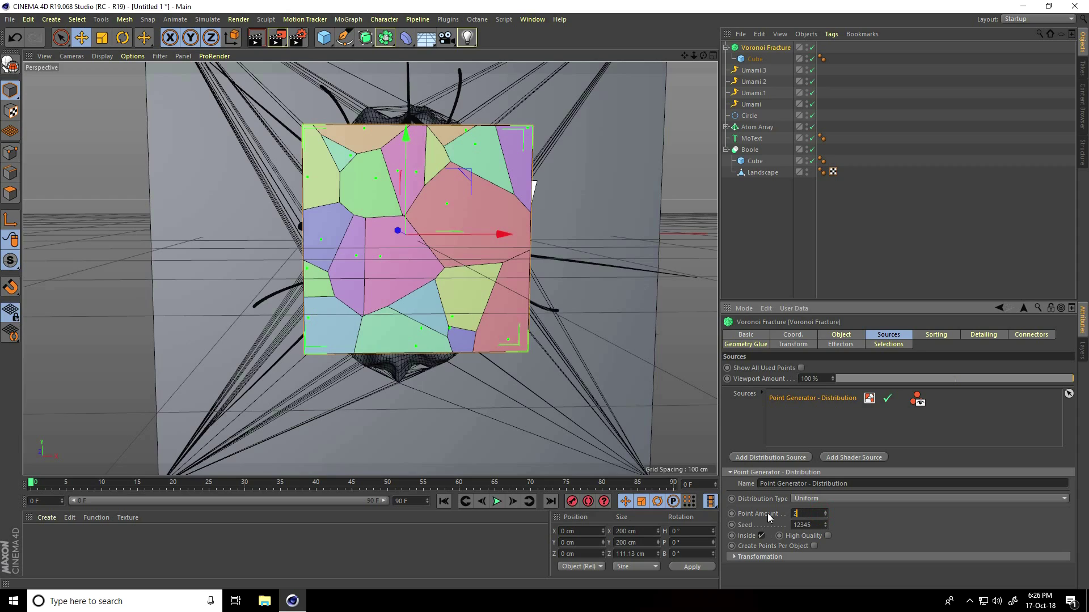
key("Return")
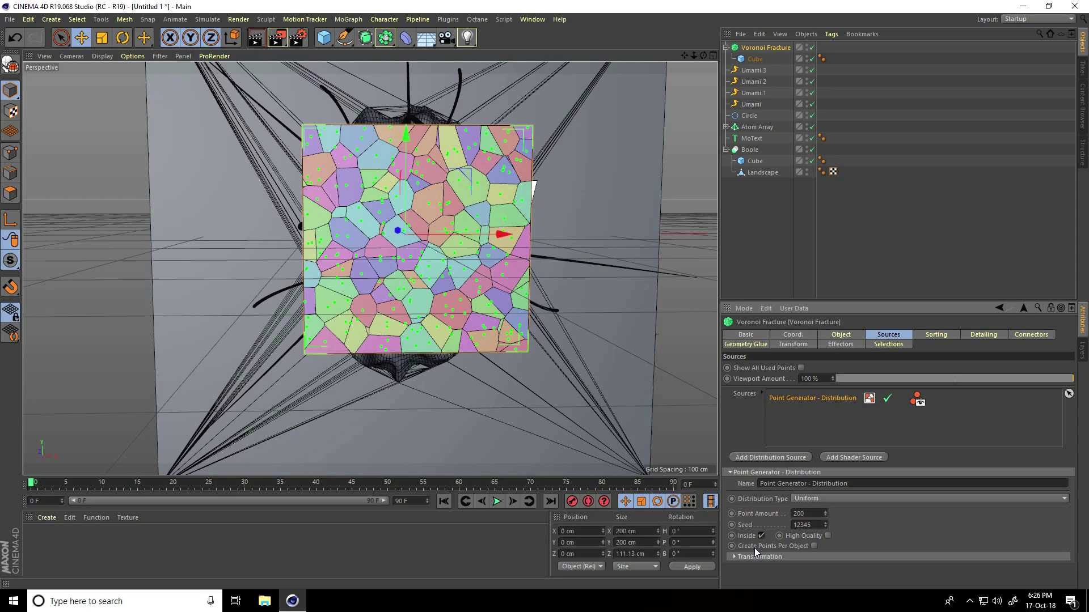
left_click(813, 546)
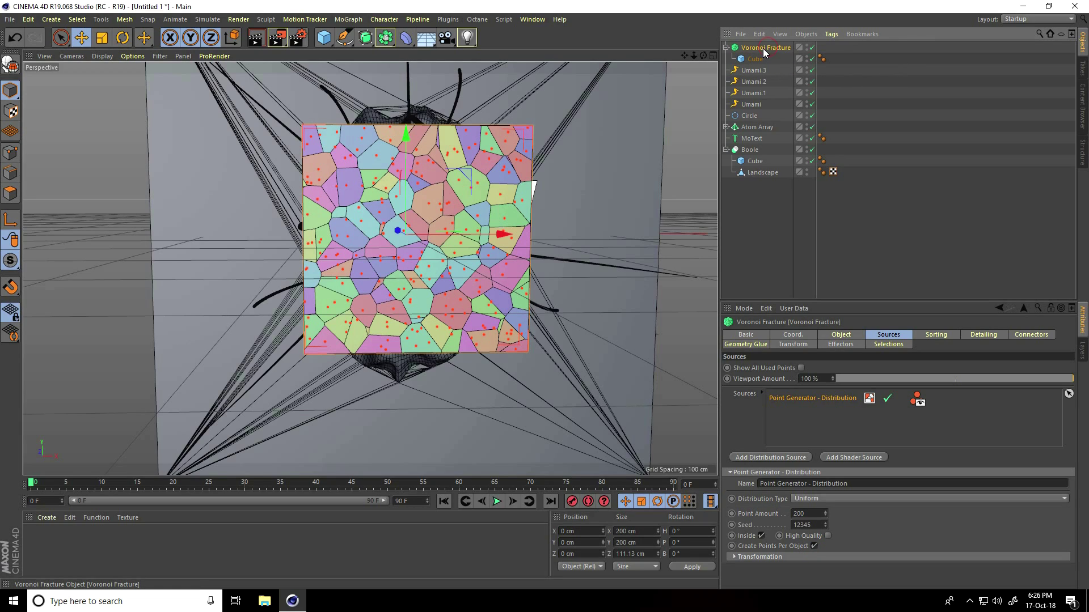
left_click(348, 19)
mouse_move(357, 37)
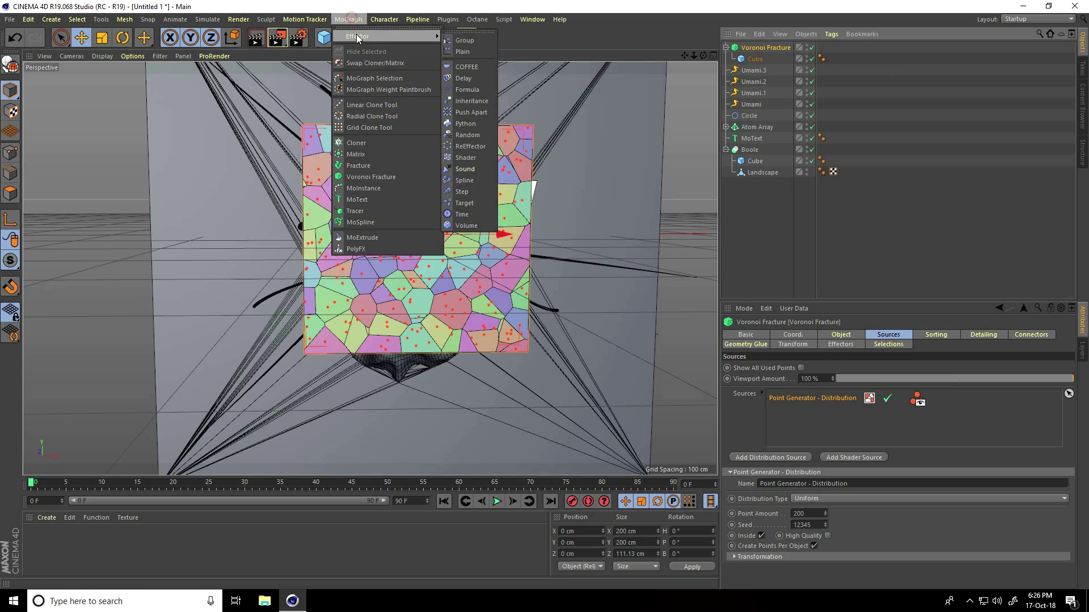
Step: Add a Random effector and enable its Scale and Uniform Scale options
left_click(467, 135)
left_click_drag(444, 227, 460, 246, "alt")
left_click(838, 335)
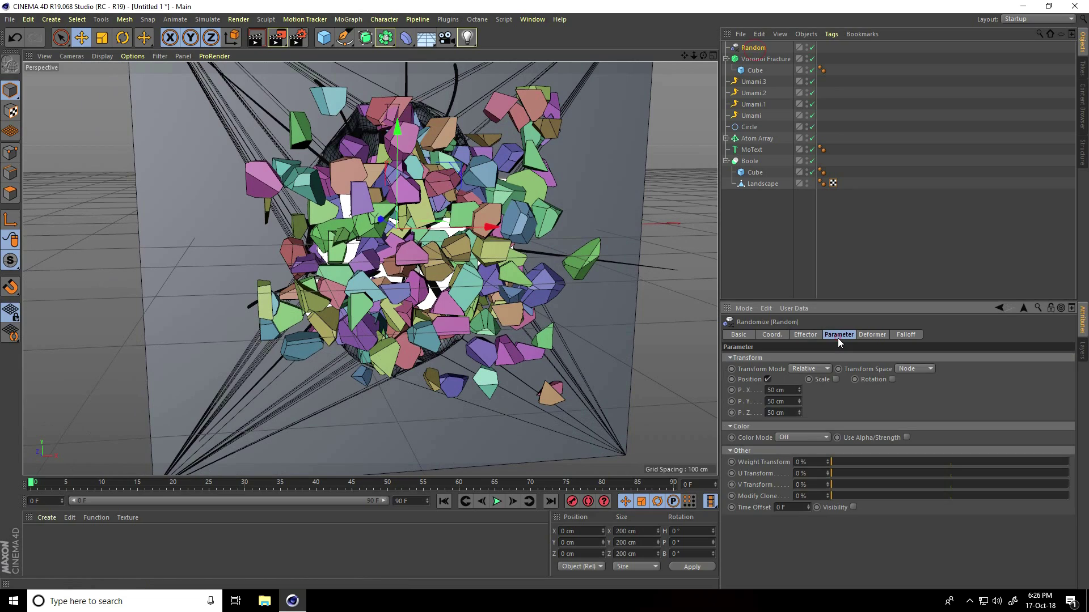
left_click(835, 379)
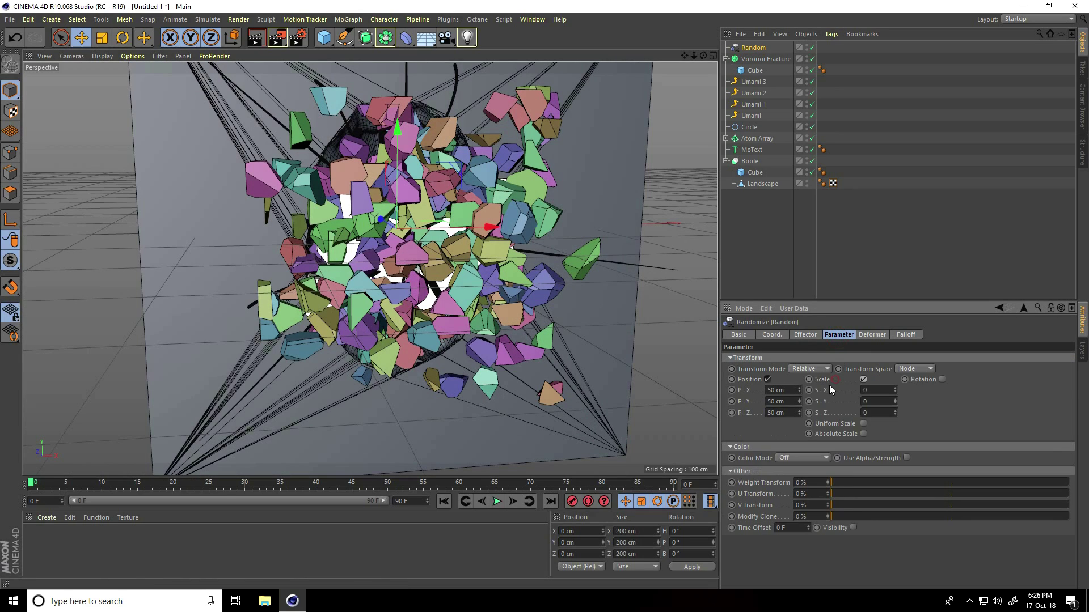
left_click(862, 424)
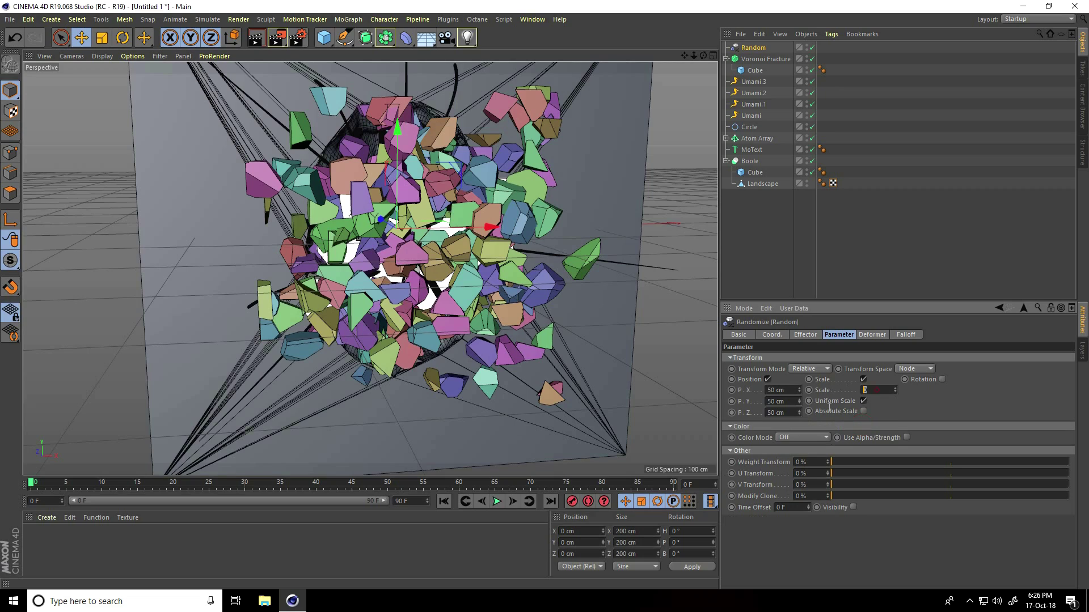
Step: Set the Random effector's uniform scale to 0.5 and raise P.X to 254 cm
type("-0.5")
key("Return")
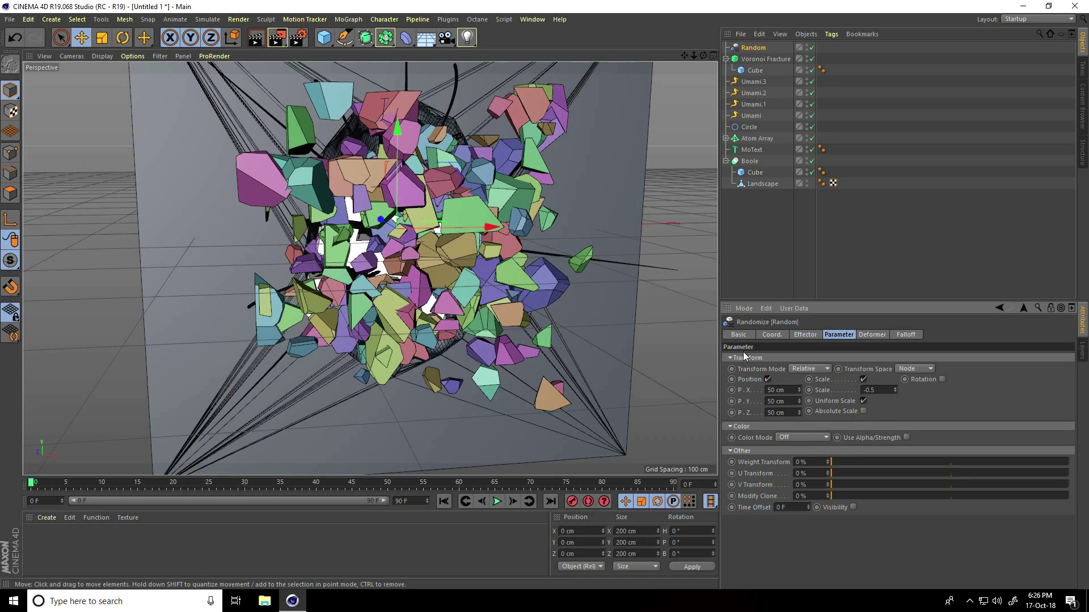
type("0.5")
key("Return")
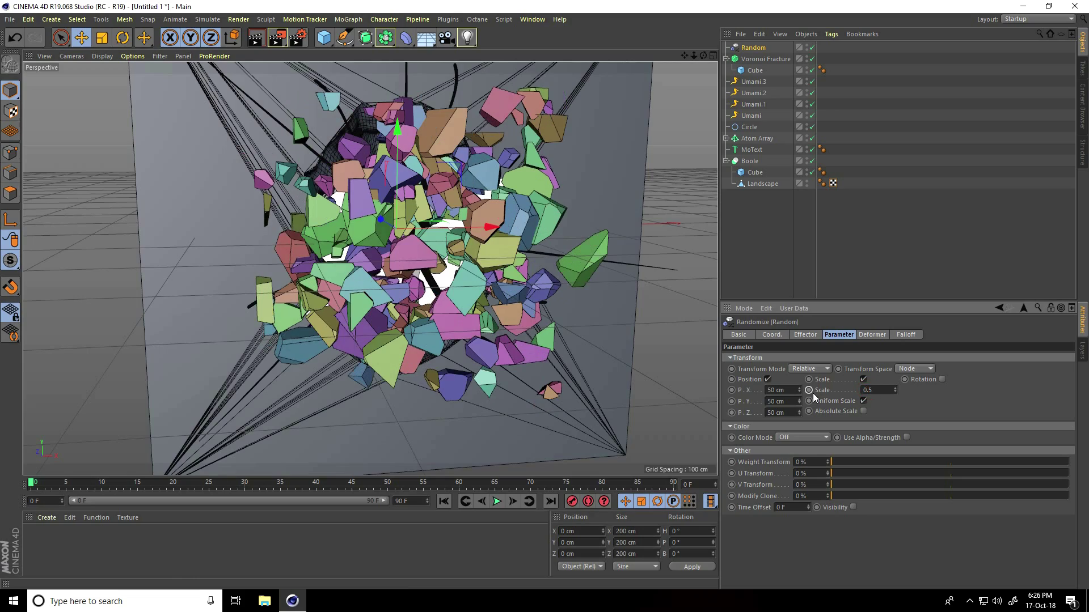
left_click_drag(425, 280, 398, 260, "alt")
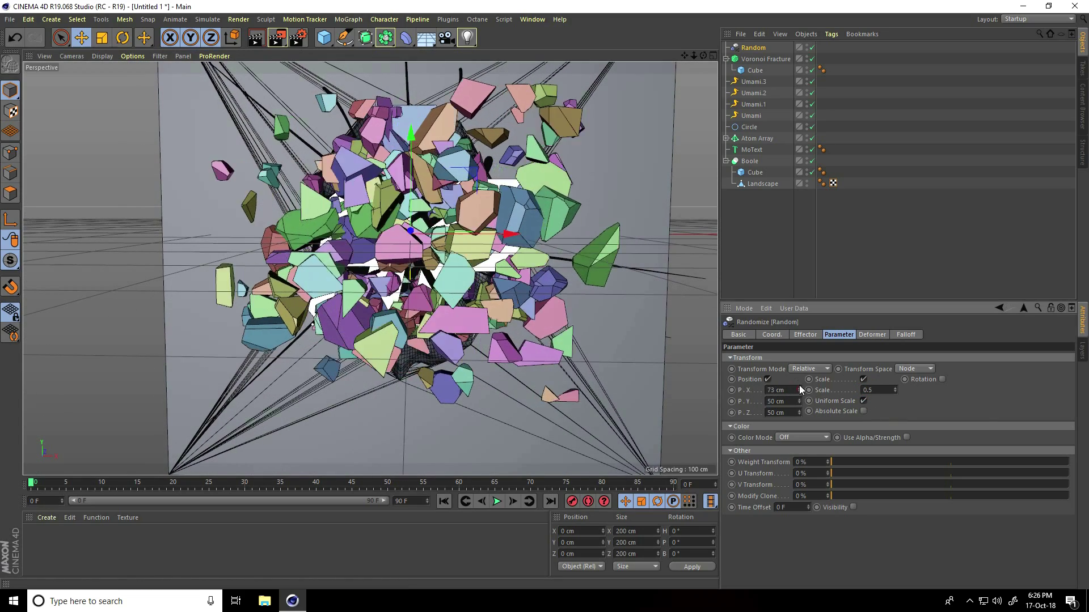
left_click_drag(799, 385, 801, 410)
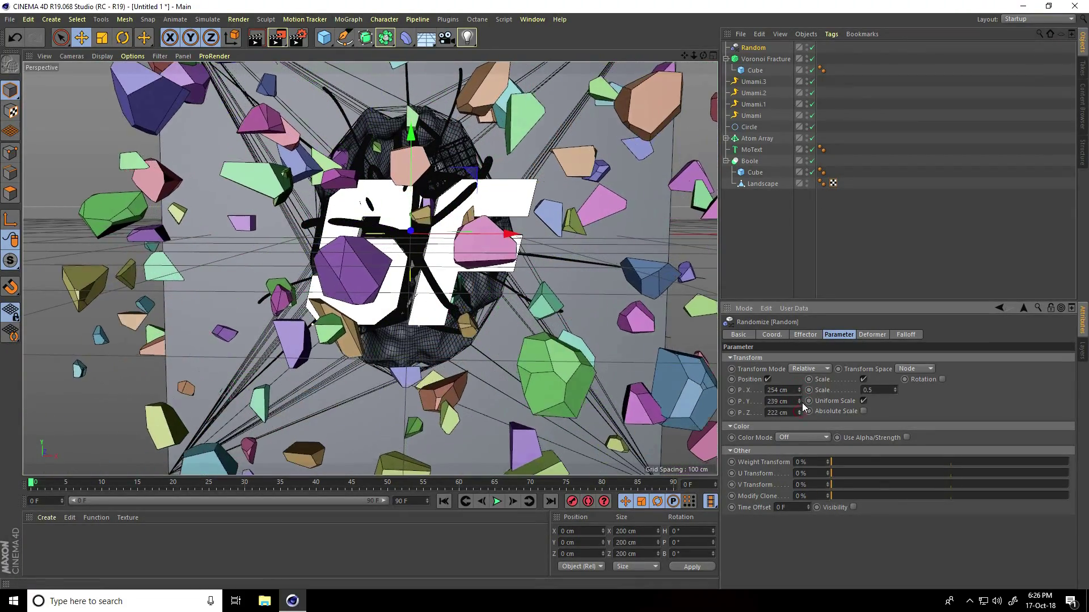
Step: Increase the Random Z offset and shift the fractured Cube along its Z axis
mouse_move(801, 403)
left_mouse_down()
mouse_move(797, 432)
mouse_move(800, 411)
left_mouse_up()
left_click_drag(357, 229, 537, 239, "alt")
left_click(755, 69)
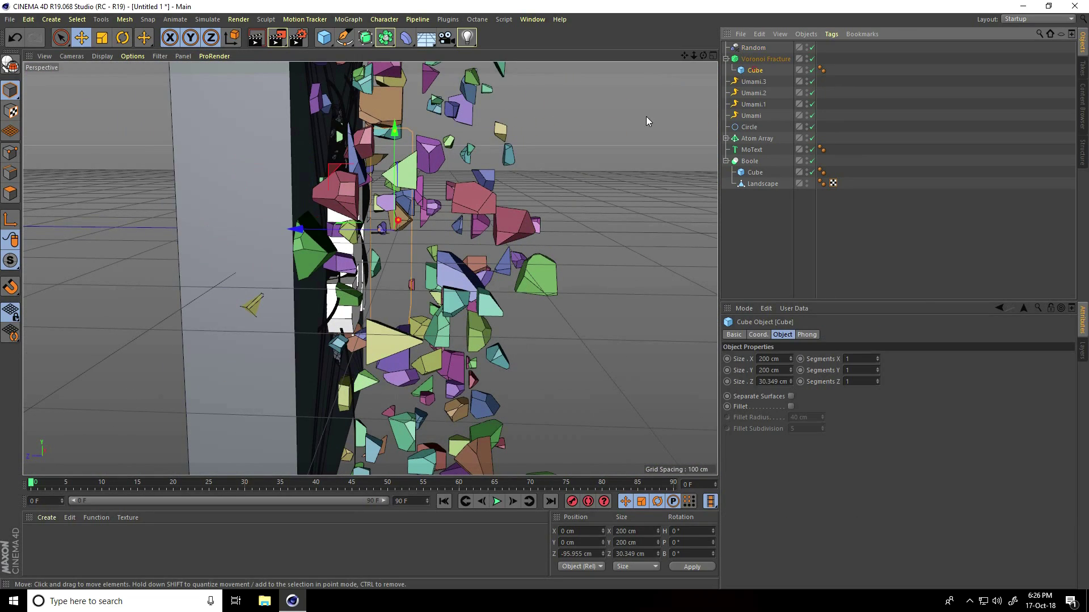
left_click_drag(297, 229, 254, 222)
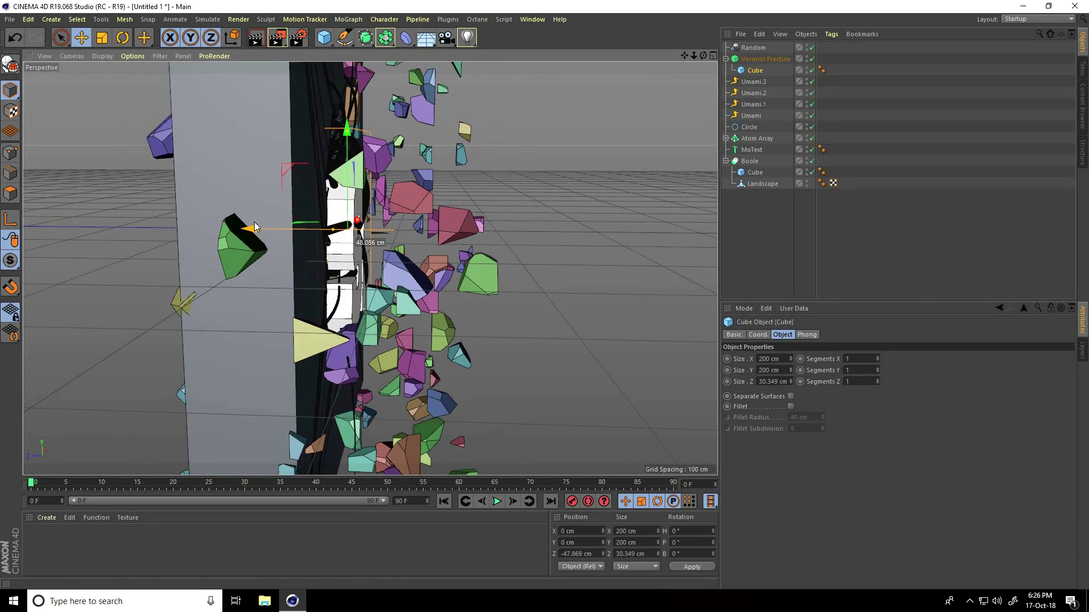
Step: Frame the SF text from the front and add a Camera at that view
left_click_drag(421, 243, 229, 238, "alt")
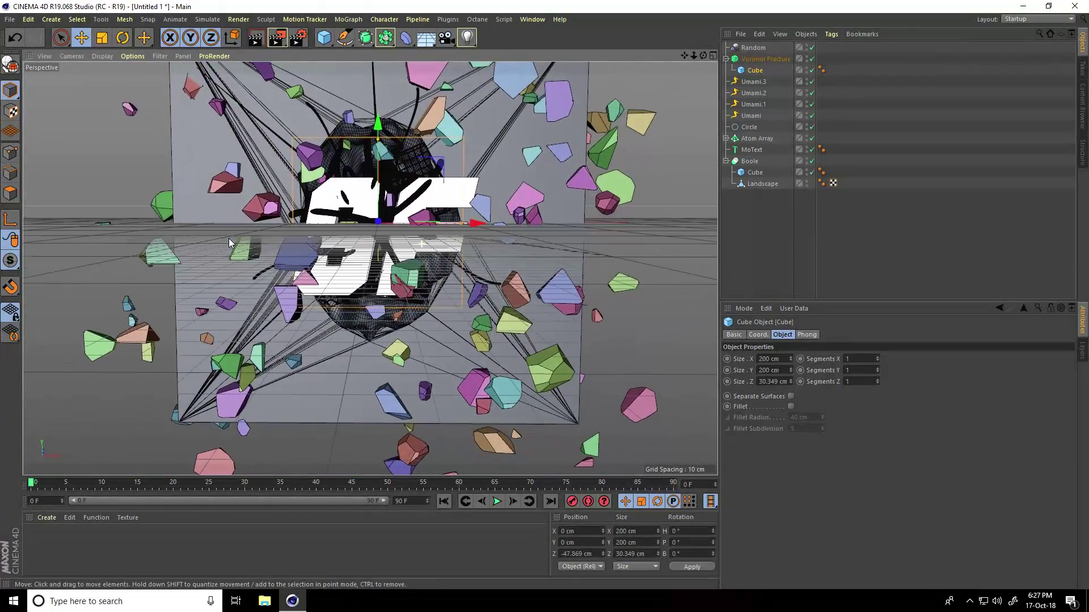
right_click_drag(396, 203, 414, 191, "alt")
scroll(414, 190, "up", 2)
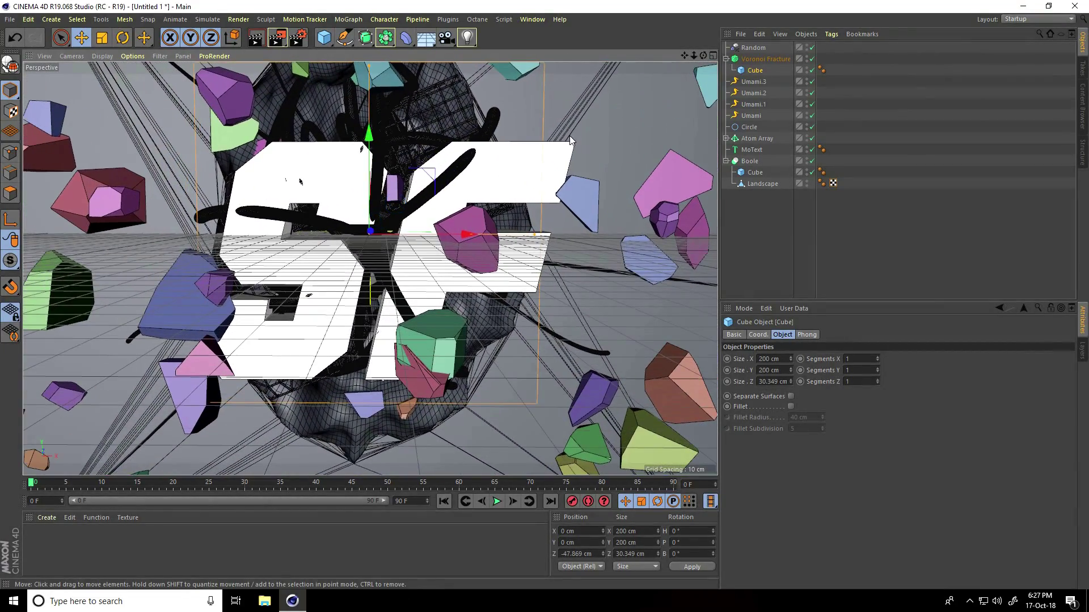
left_click_drag(684, 56, 696, 49)
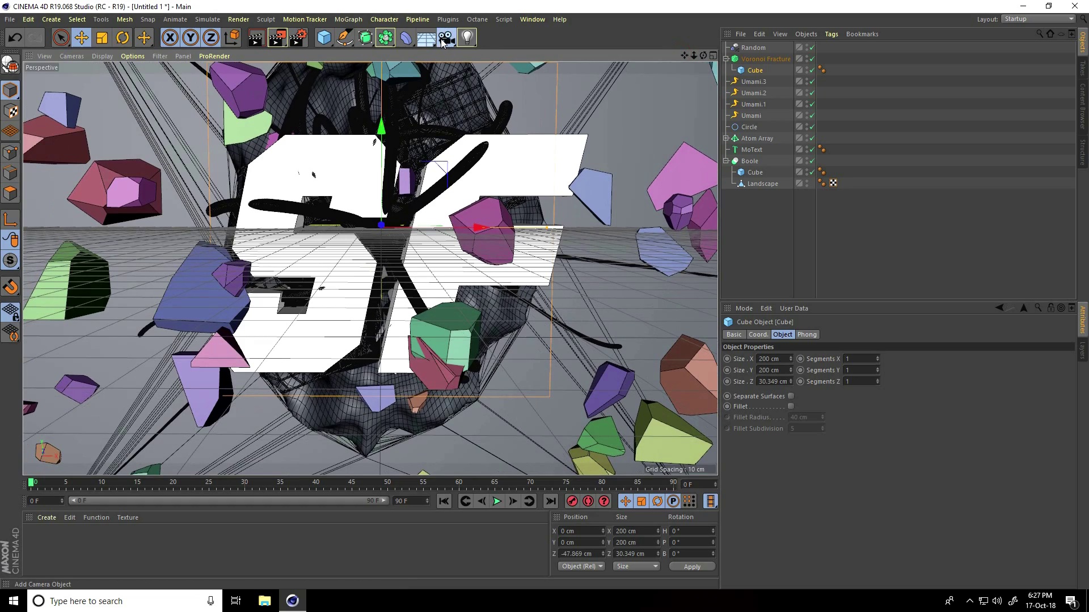
left_click_drag(444, 43, 479, 54)
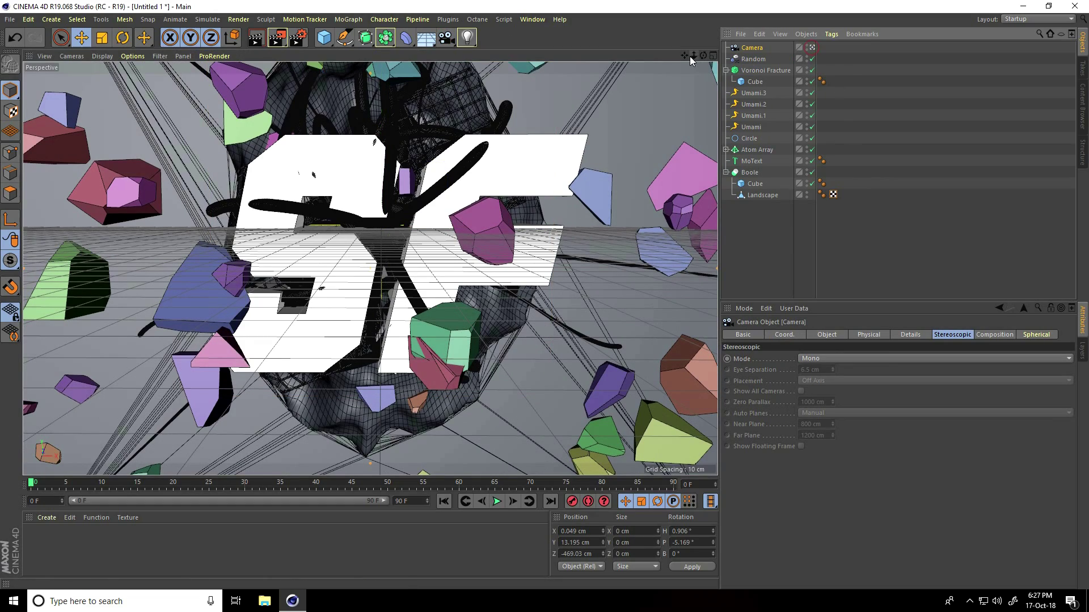
mouse_move(684, 56)
left_mouse_down()
mouse_move(695, 88)
mouse_move(684, 62)
mouse_move(694, 59)
mouse_move(683, 60)
left_mouse_up()
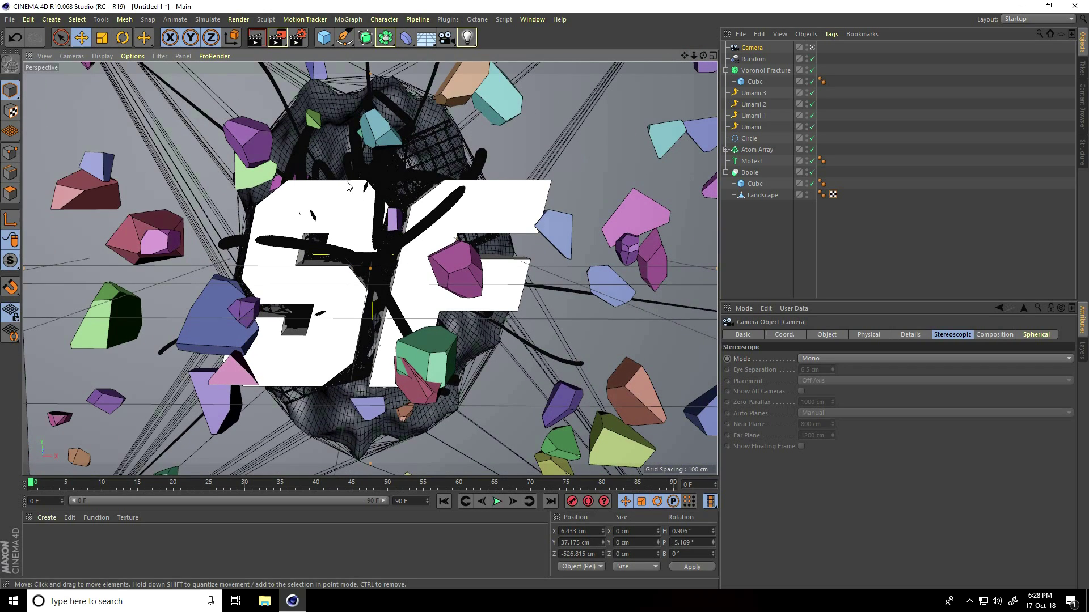
Step: Set the MoText start and end caps to Fillet Cap with 5 steps and 3 cm radius
left_click(759, 162)
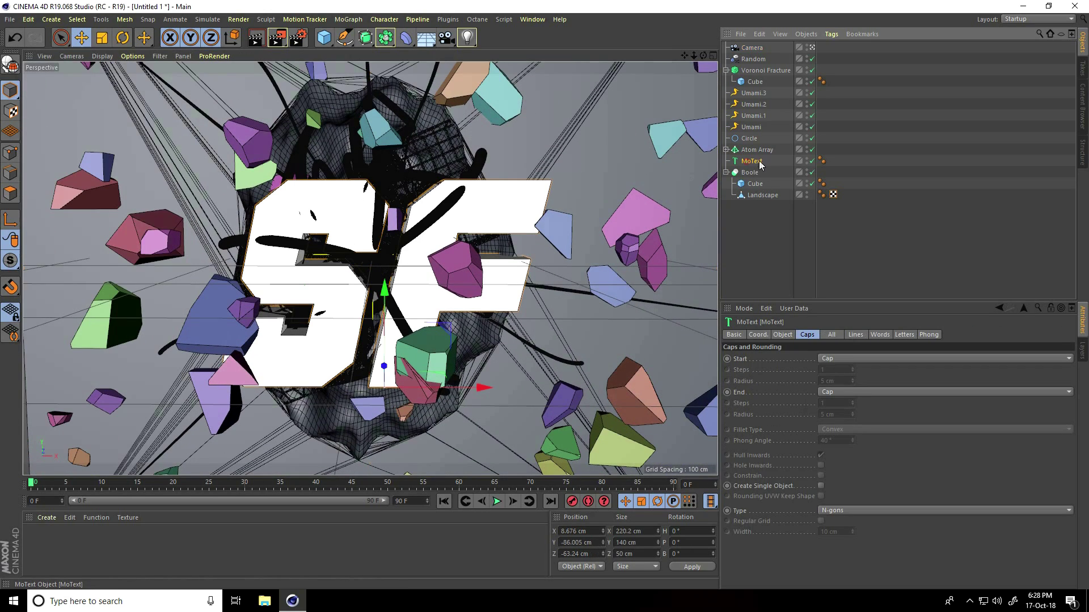
left_click(836, 359)
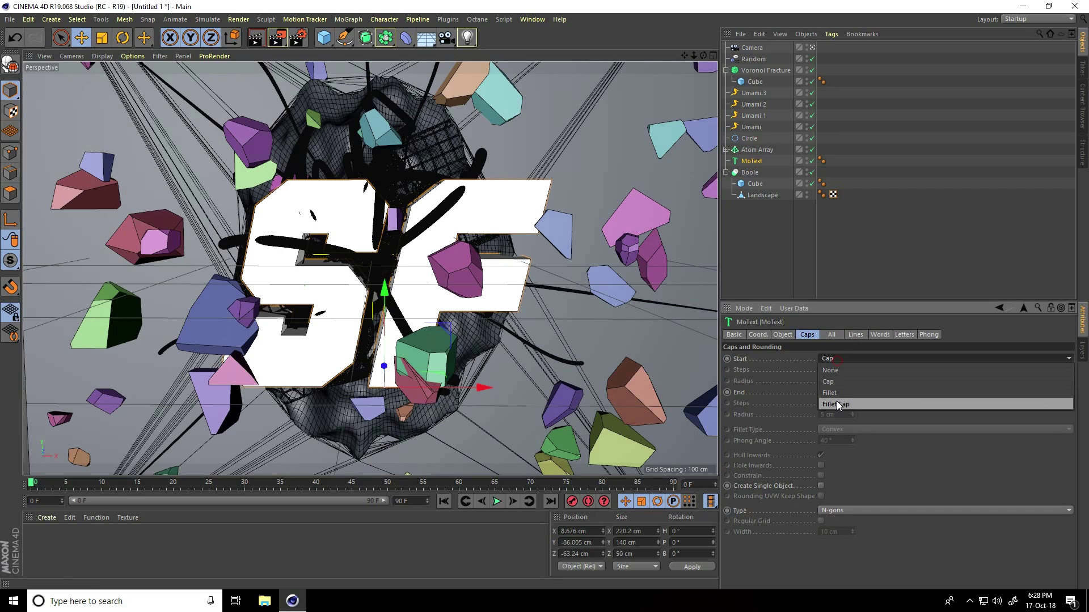
left_click(834, 403)
left_click(834, 392)
left_click(834, 440)
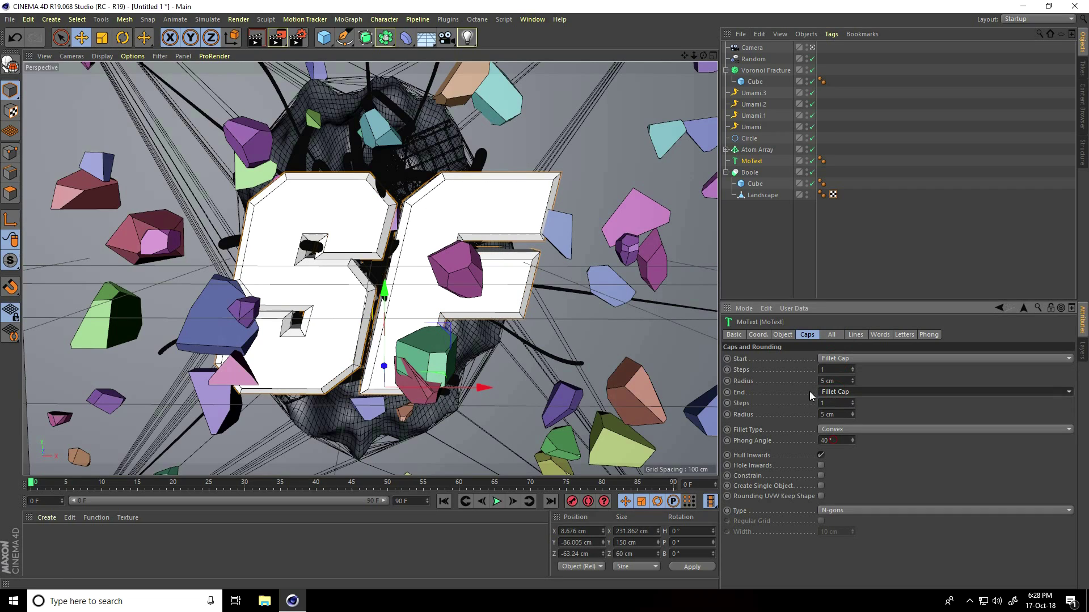
left_click(826, 382)
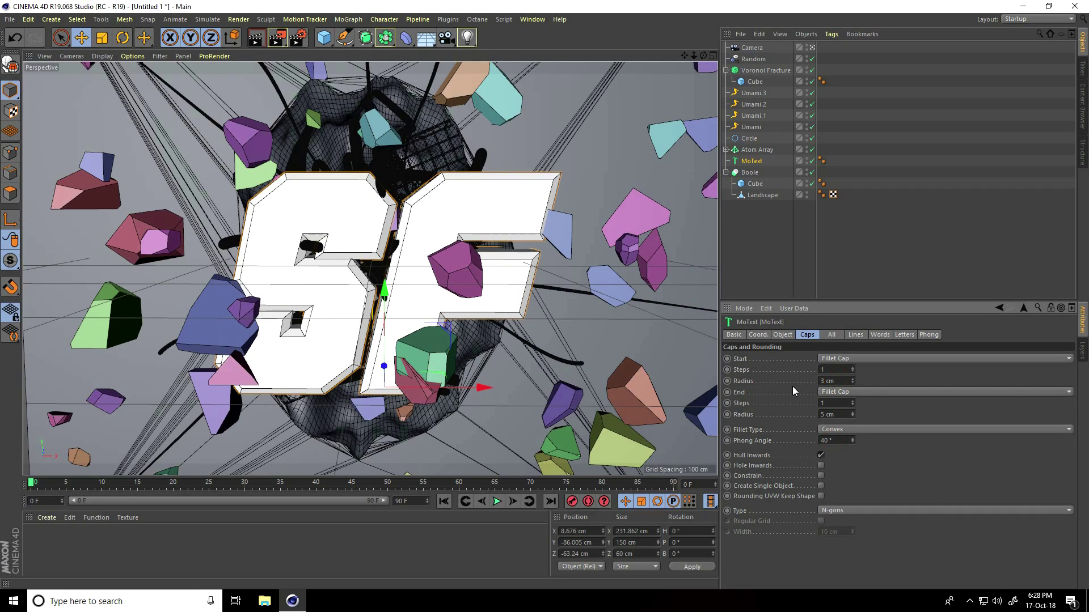
left_click(843, 370)
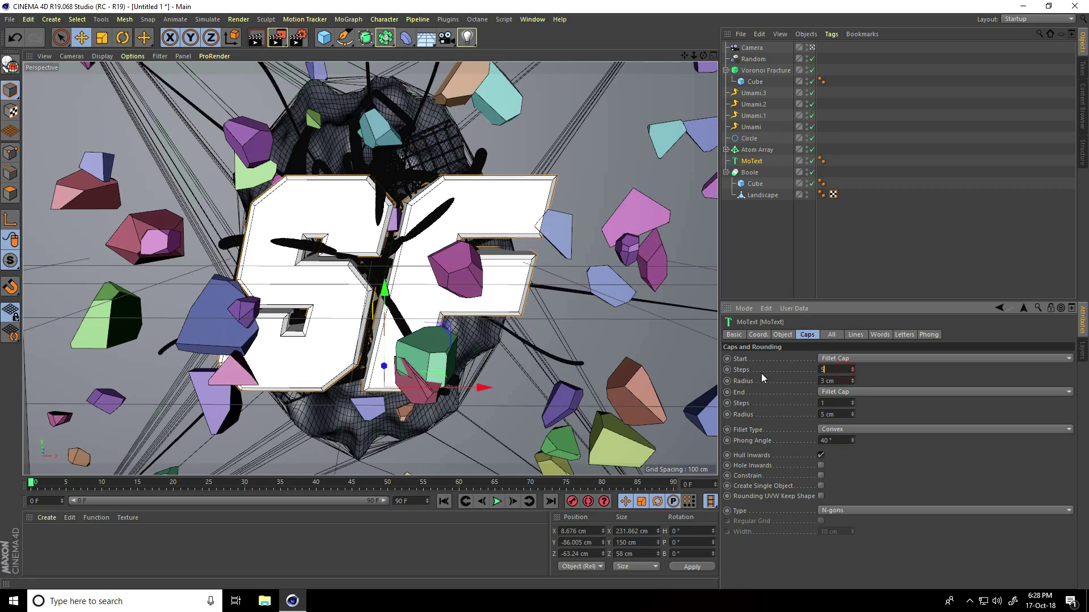
key("Return")
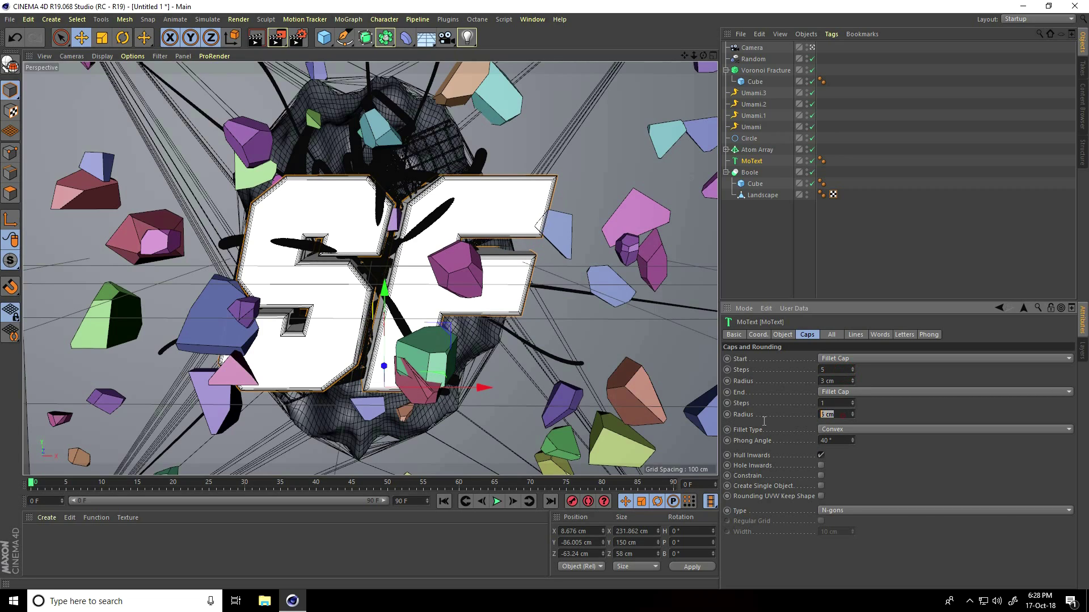
key("Return")
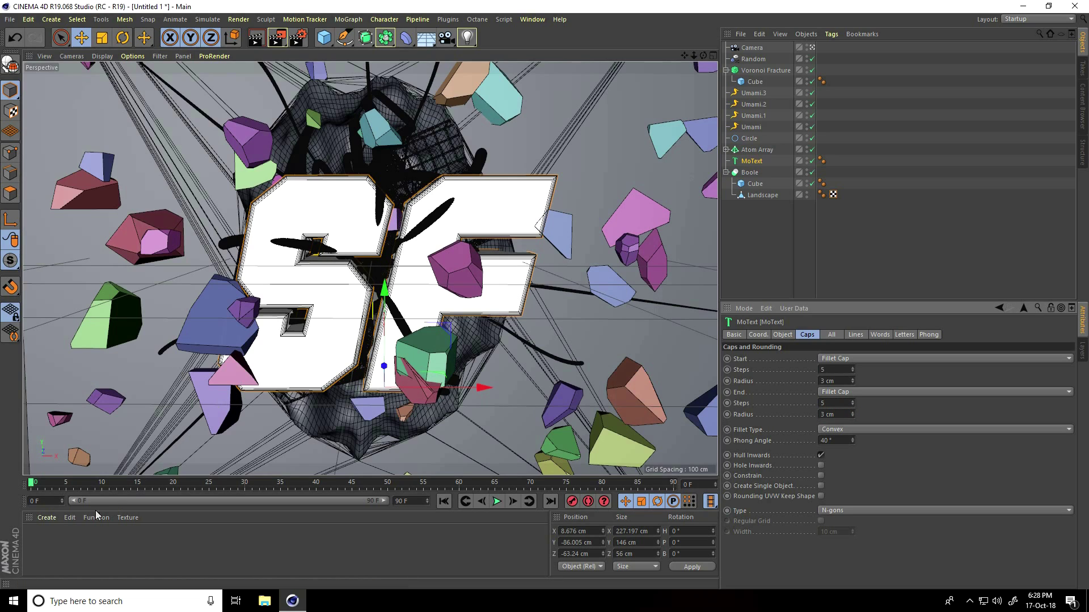
Step: Load the MercyMat material library and apply the yellow MercyMP material to the SF text
left_click(47, 517)
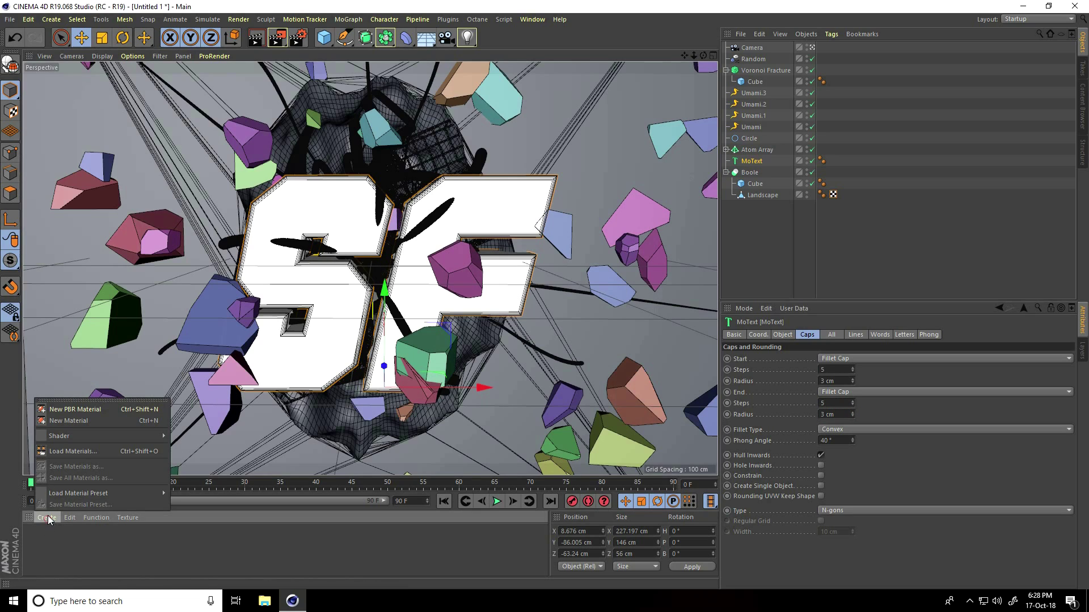
left_click(67, 452)
left_click(126, 93)
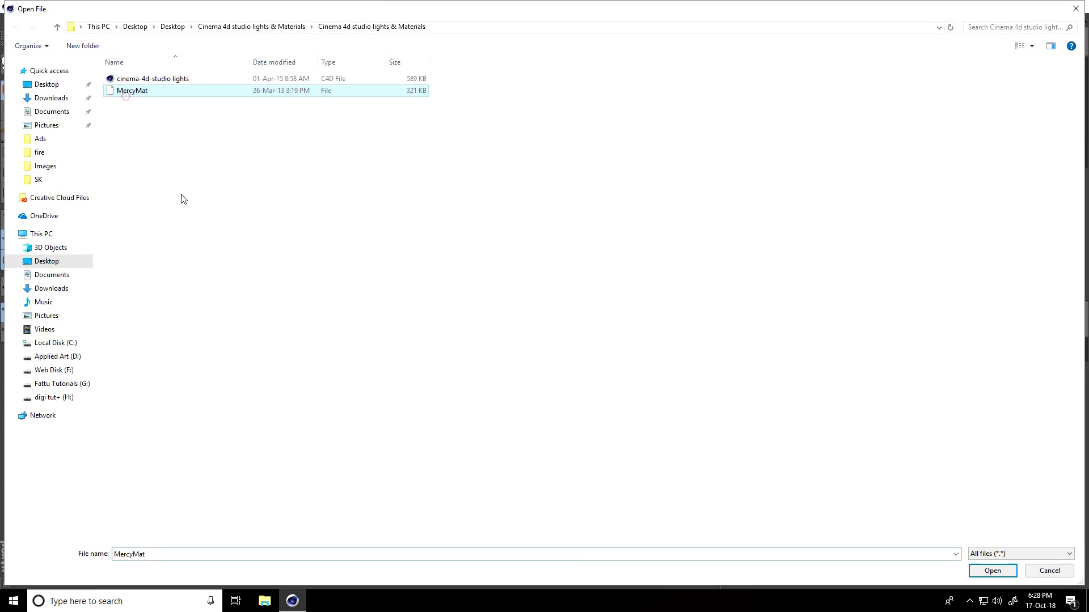
left_click(992, 574)
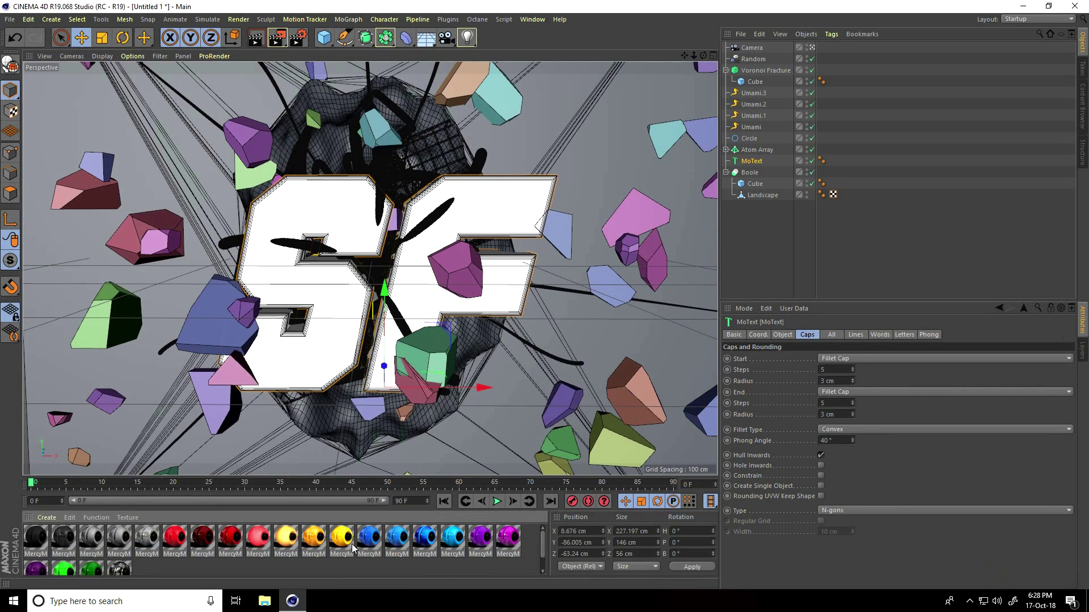
left_click_drag(462, 458, 754, 162)
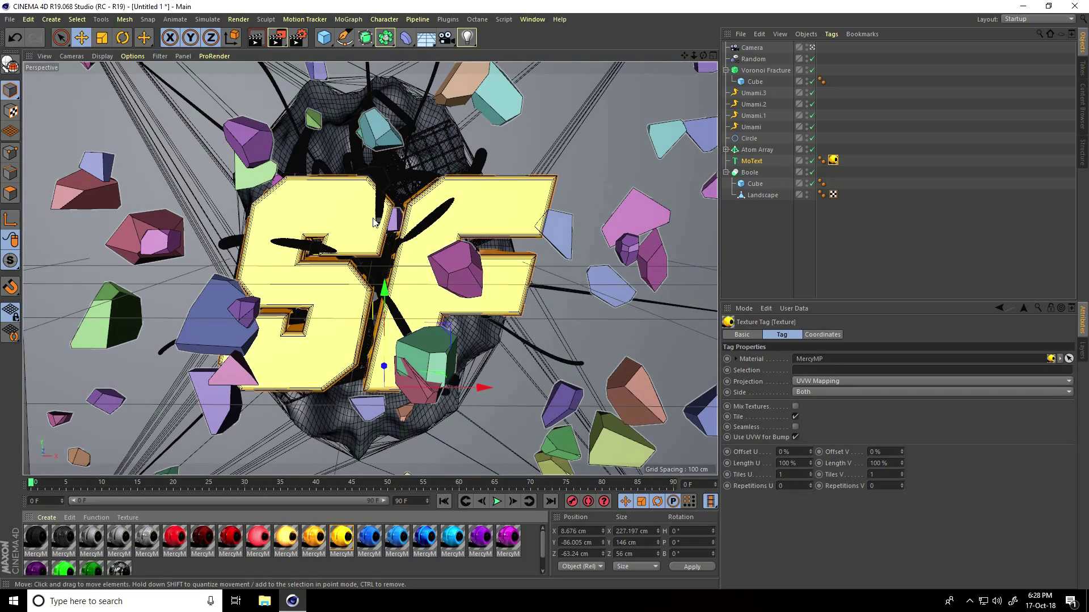
Step: Leave the camera view and apply the yellow MercyMP material to the Atom Array
left_click(812, 48)
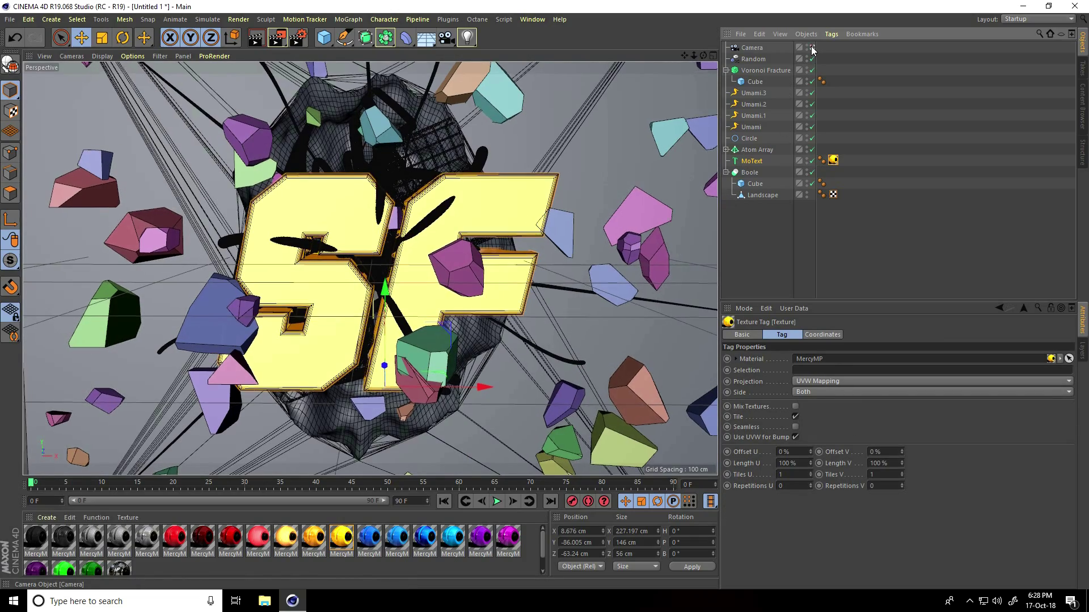
right_click_drag(442, 97, 470, 86, "alt")
scroll(470, 90, "up", 5)
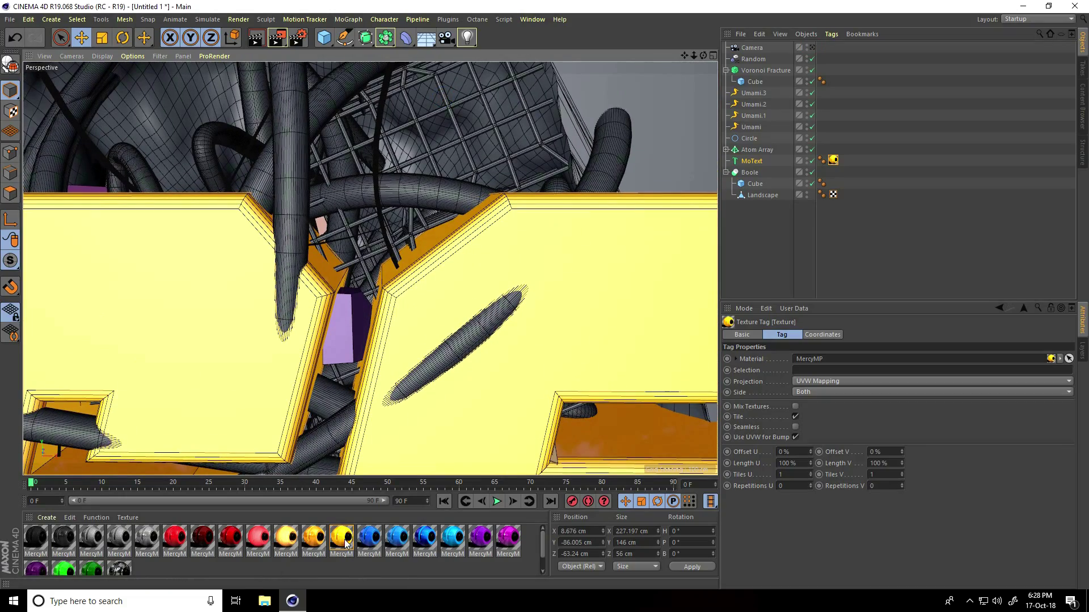
left_click_drag(346, 543, 757, 150)
scroll(365, 276, "down", 10)
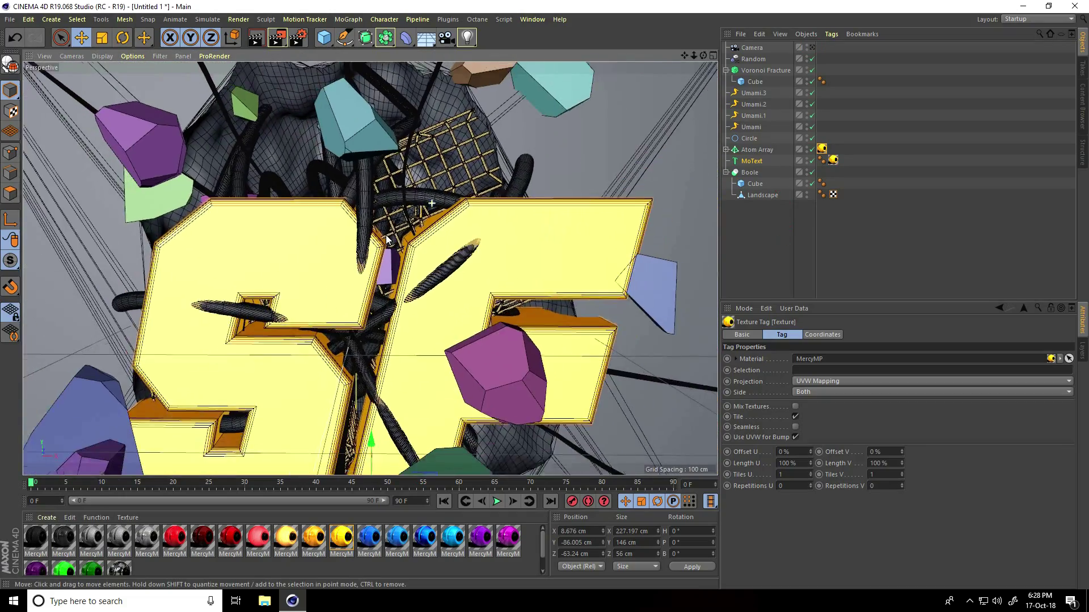
left_click_drag(365, 276, 334, 174, "alt")
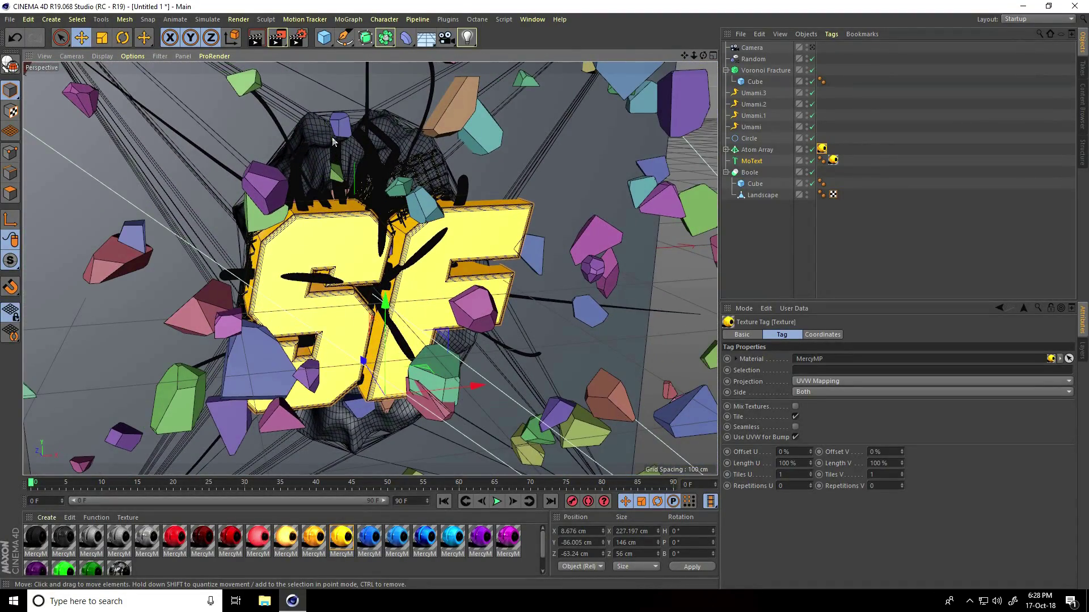
Step: Add a Cylinder, make it slightly thinner, and position it beside the SF text
left_click(323, 38)
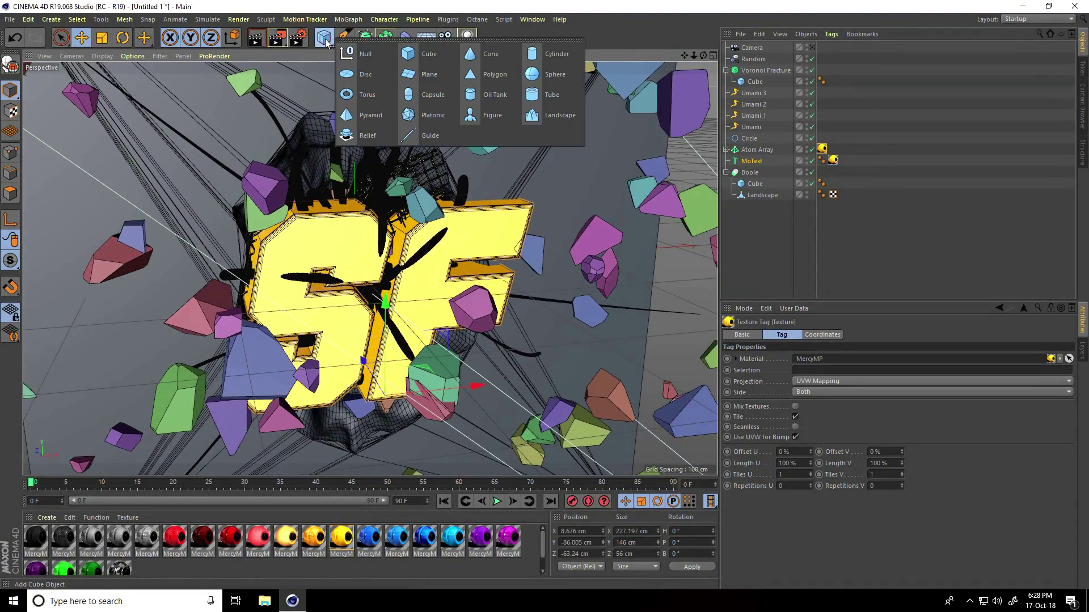
left_click(562, 54)
left_click_drag(492, 157, 396, 164, "alt")
left_click_drag(393, 208, 317, 170, "alt")
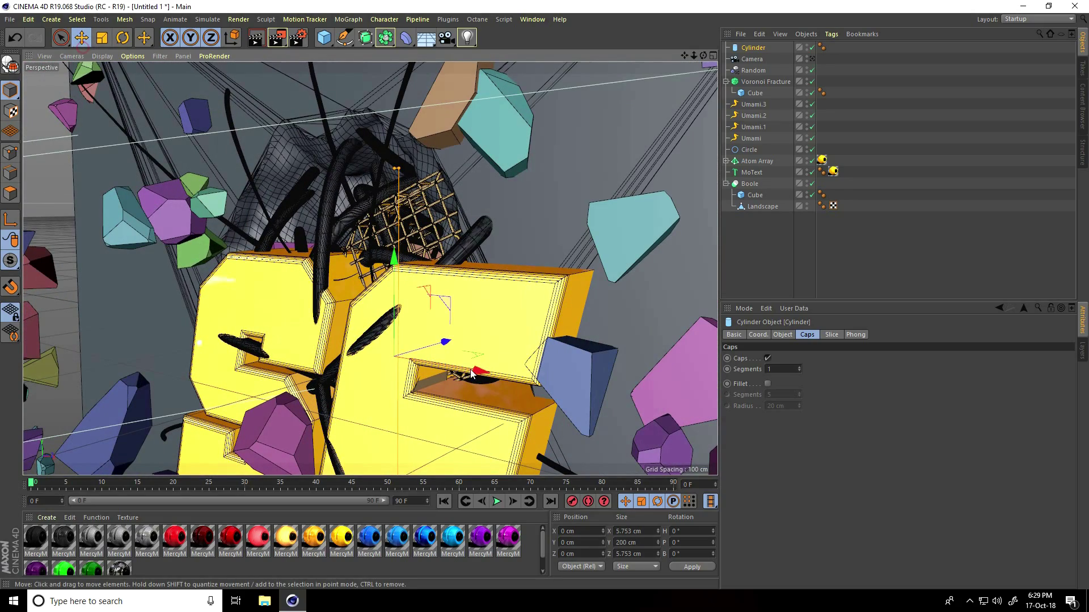
left_click_drag(449, 390, 417, 399, "alt")
left_click_drag(486, 295, 412, 315)
left_click_drag(349, 254, 341, 148)
left_click_drag(341, 148, 447, 171, "alt")
left_click_drag(335, 184, 301, 179)
left_click_drag(422, 203, 329, 202, "alt")
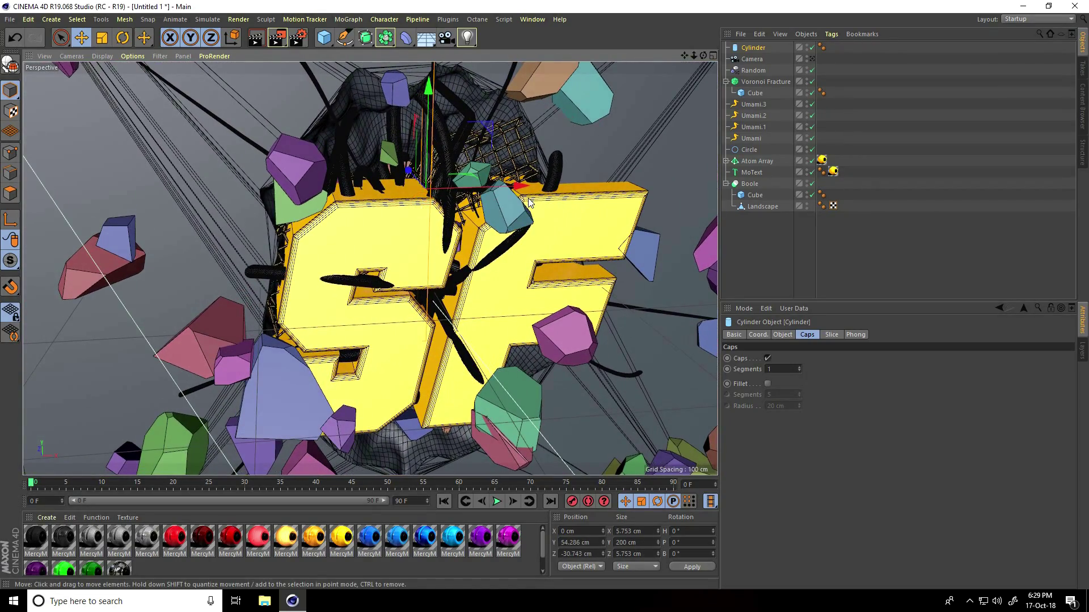
left_click_drag(513, 188, 419, 221)
Step: Duplicate the cylinders sideways, then downward into eight rods, nudging the last one left
left_click(753, 59, "ctrl")
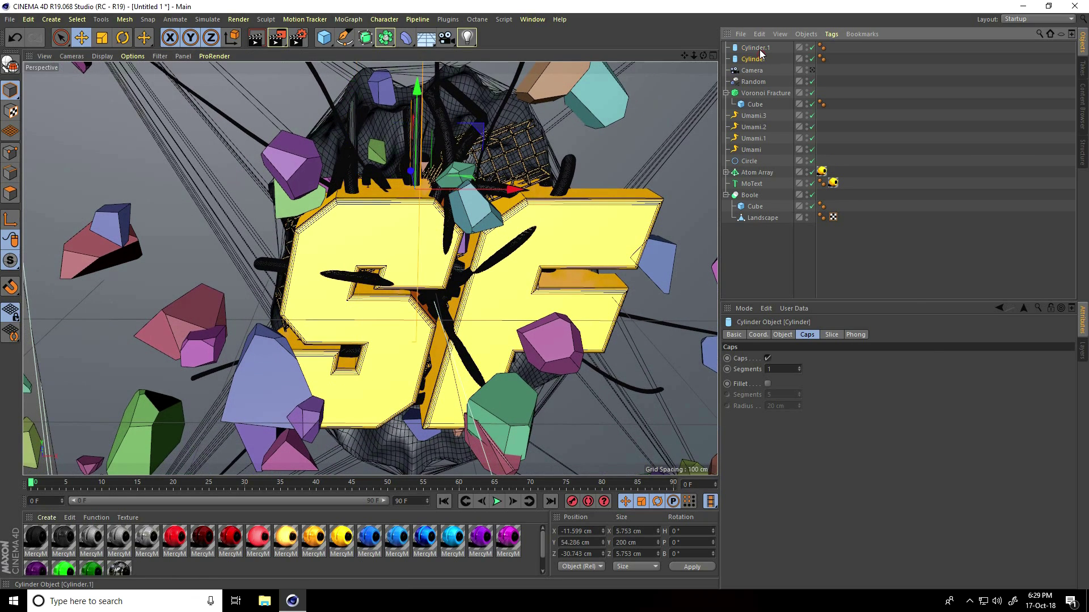
left_click_drag(482, 189, 639, 188, "ctrl")
left_click_drag(474, 203, 444, 197, "alt")
left_click(755, 83)
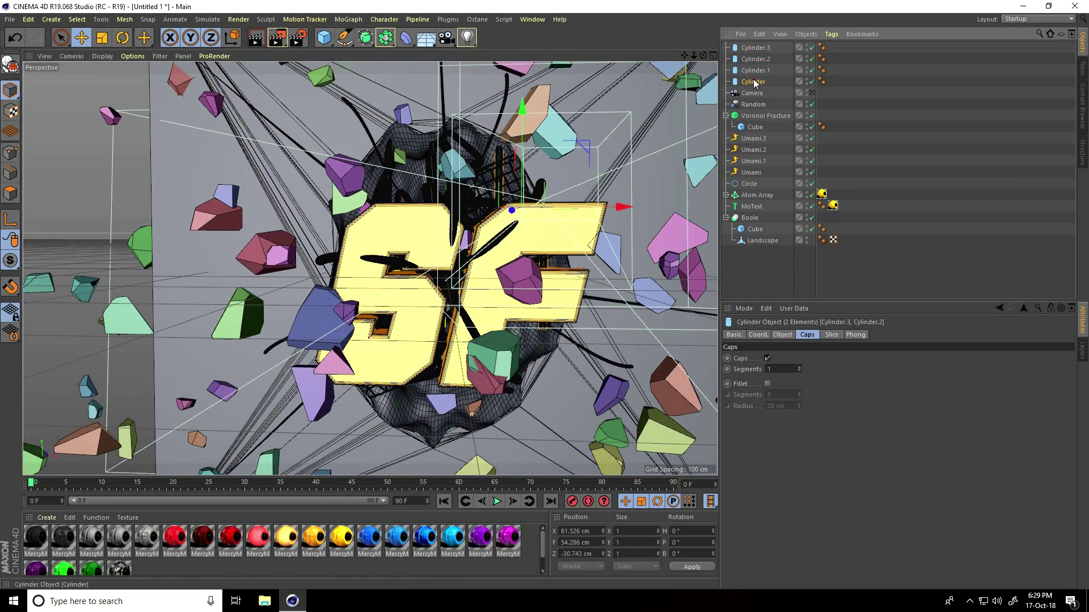
left_click(754, 49, "shift")
left_click_drag(471, 203, 513, 411, "ctrl")
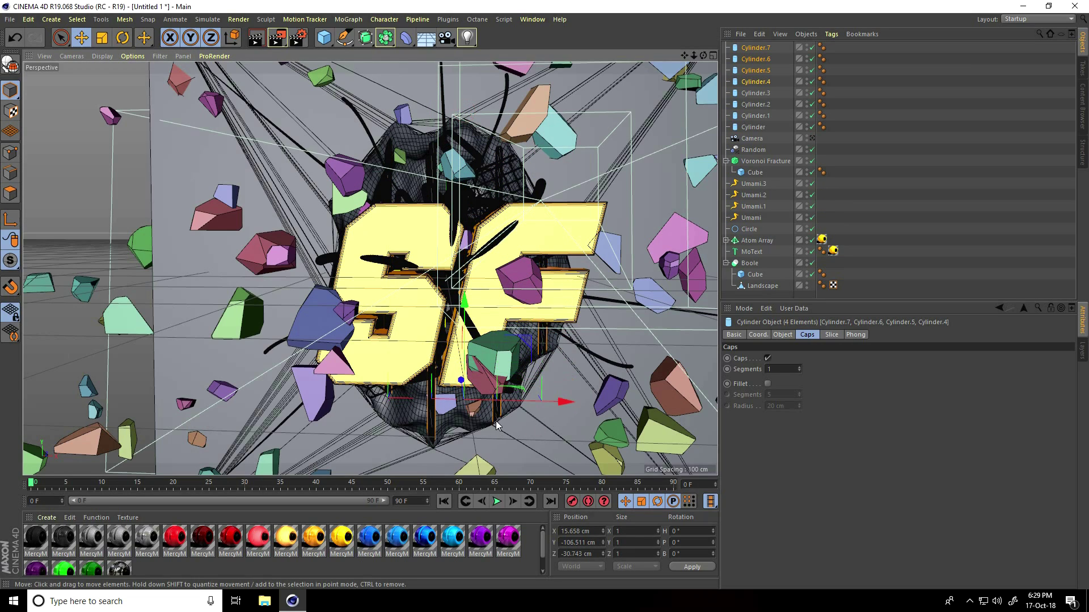
left_click(499, 422)
left_click_drag(599, 401, 467, 322)
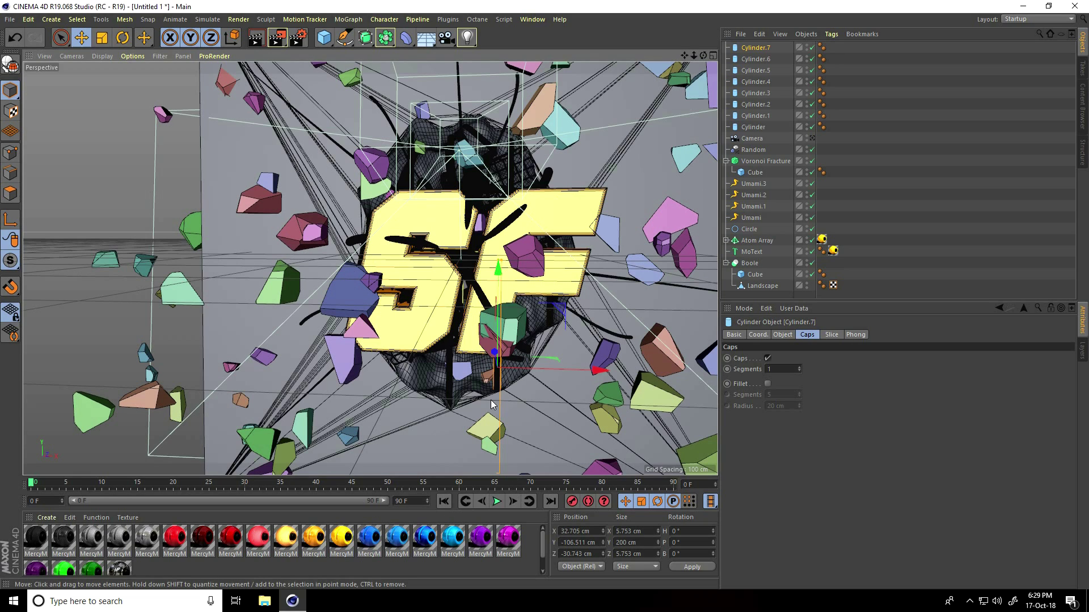
Step: Apply the yellow and cyan materials to the Voronoi Fracture pieces
scroll(558, 128, "up", 5)
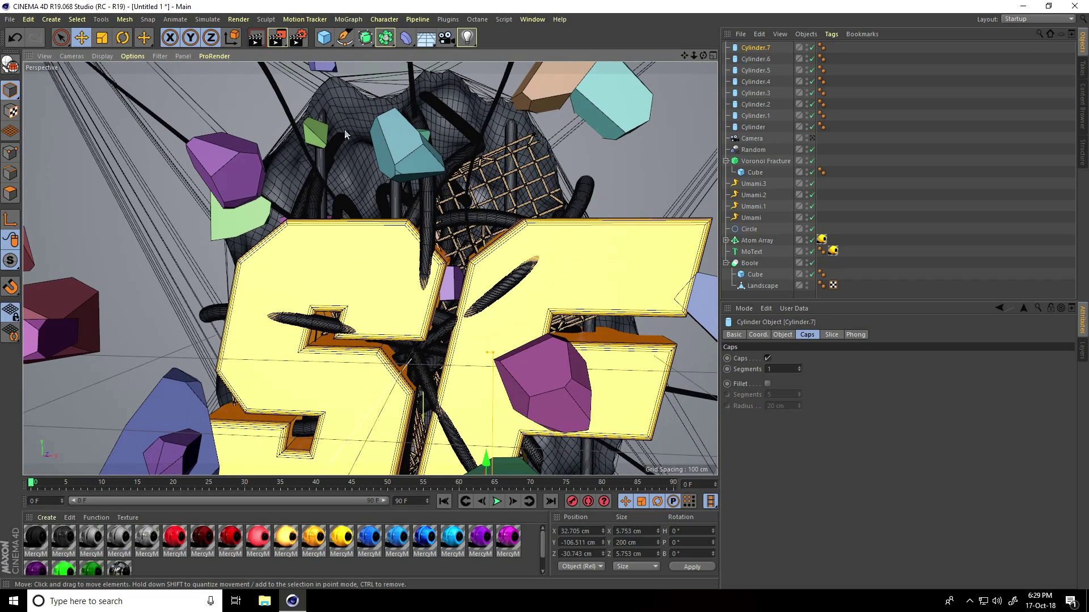
left_click(762, 162)
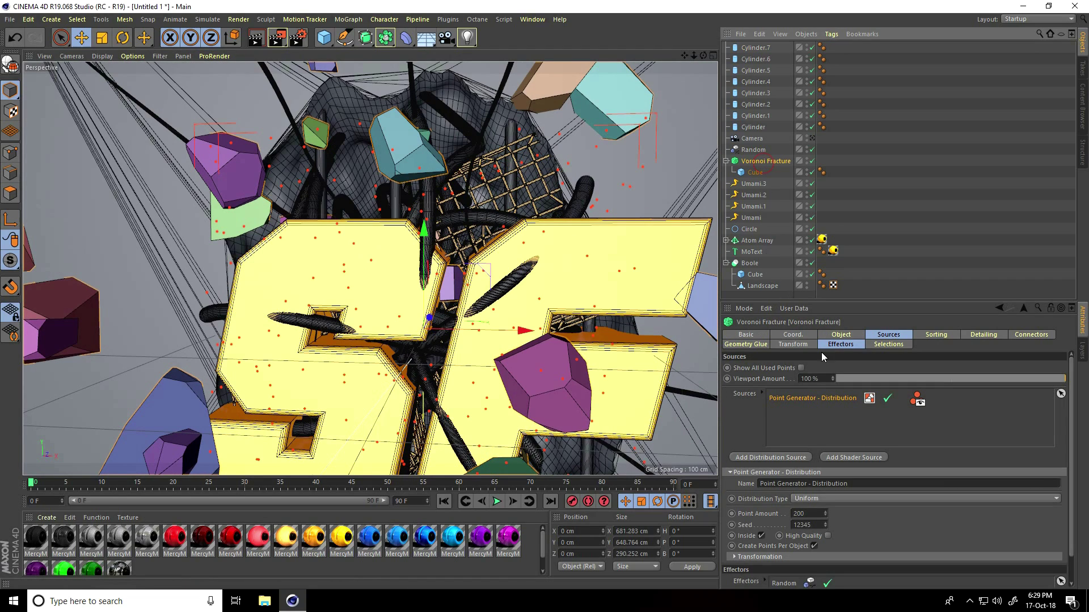
left_click(888, 345)
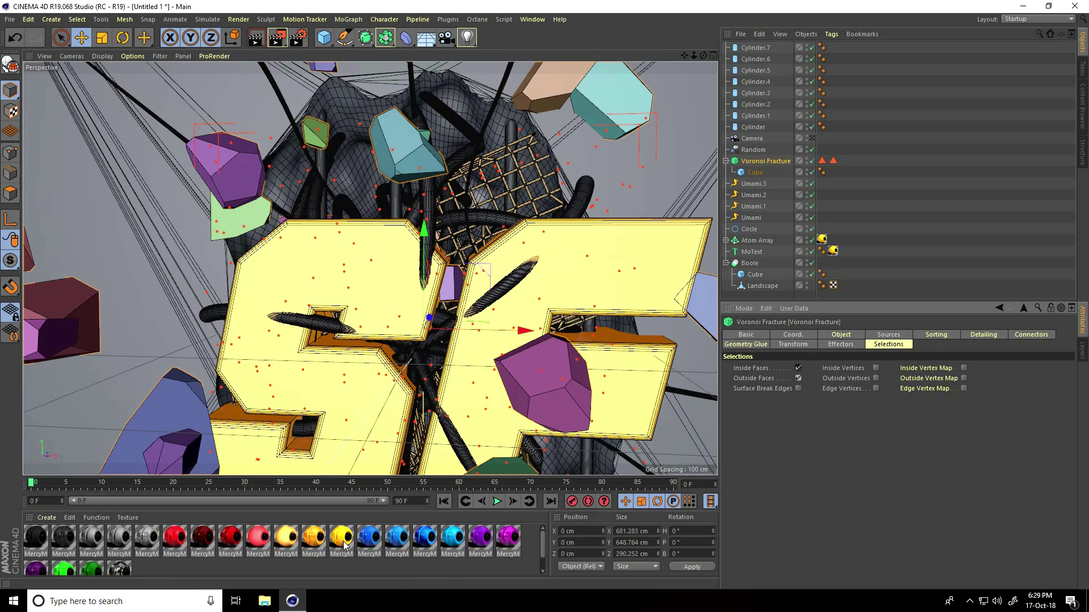
left_click_drag(344, 545, 851, 156)
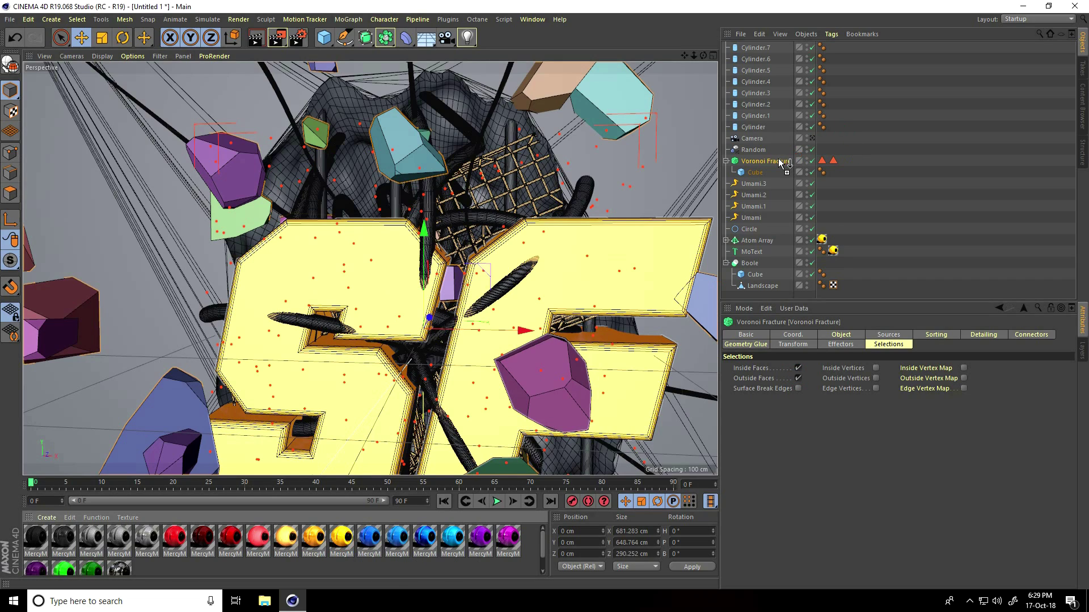
left_click_drag(782, 163, 783, 162)
left_click_drag(458, 541, 851, 160)
left_click(833, 160)
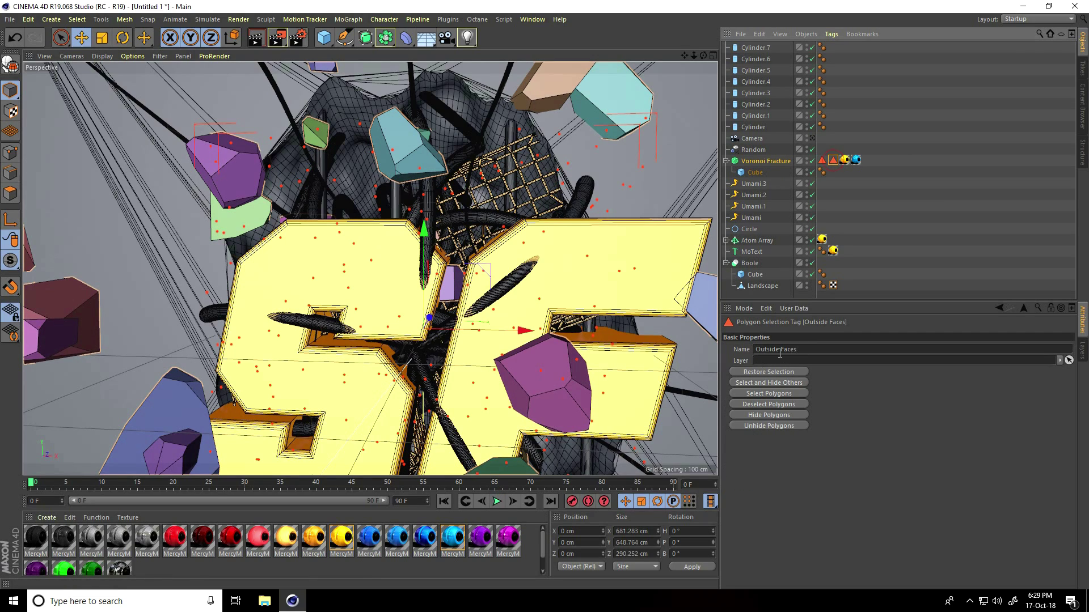
left_click(855, 161)
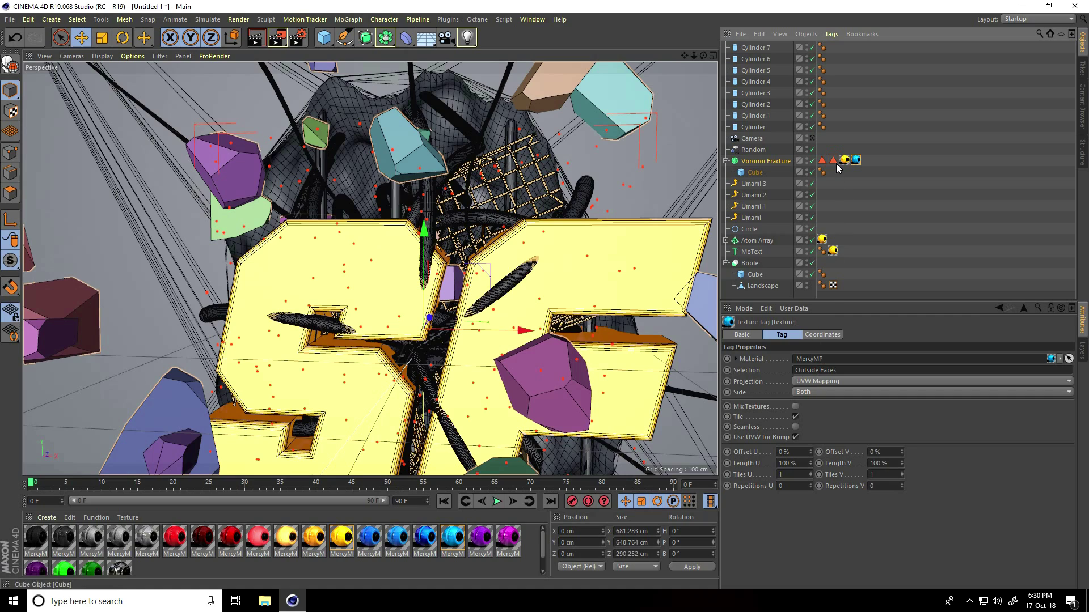
left_click(844, 162)
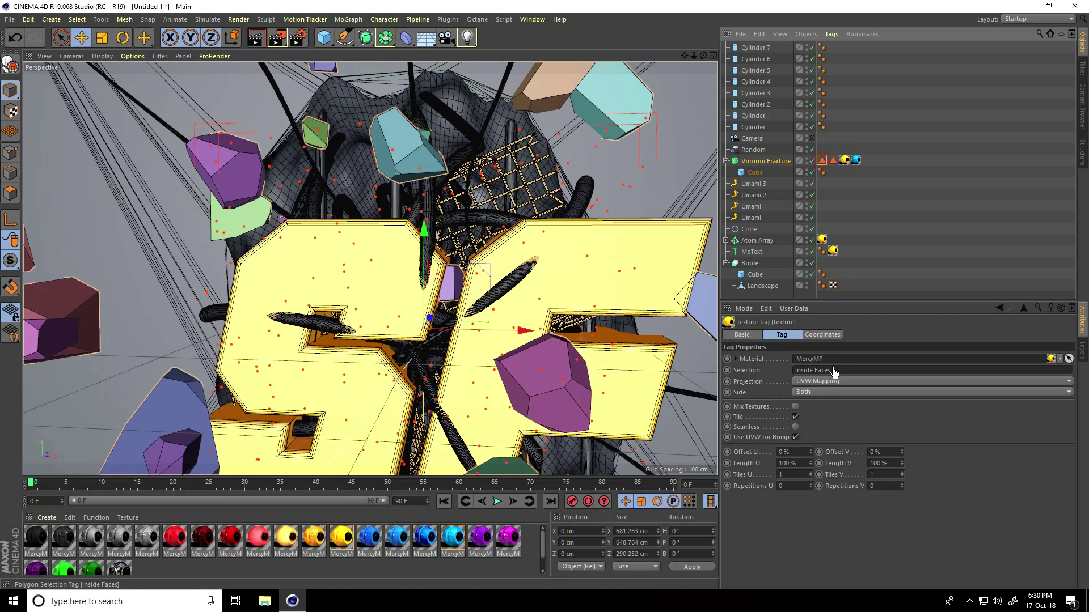
Step: Turn off Colorize Fragments on the Voronoi Fracture so the materials show
left_click(758, 162)
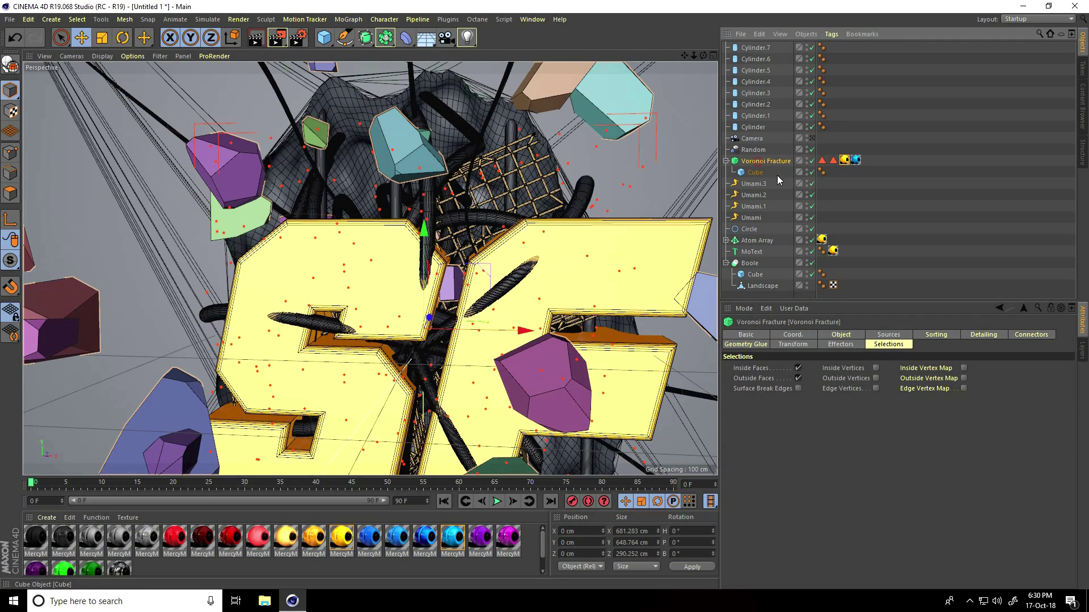
left_click(839, 335)
left_click(815, 395)
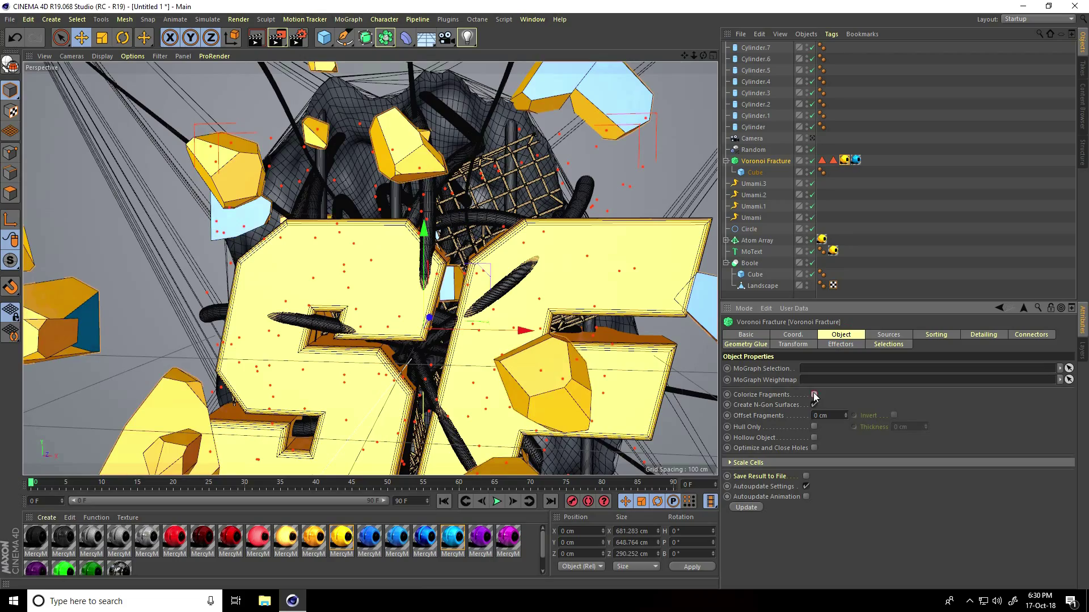
scroll(395, 245, "down", 5)
Step: Texture the backdrop cube magenta and the landscape red
left_click_drag(395, 248, 417, 255, "alt")
right_click_drag(417, 255, 673, 319, "alt")
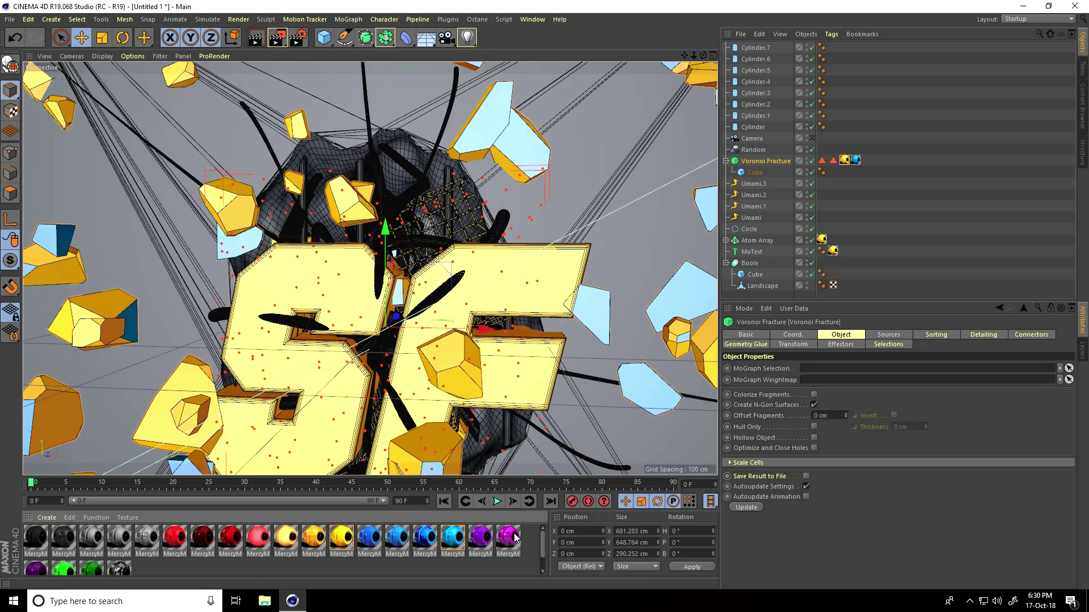
left_click_drag(757, 277, 755, 277)
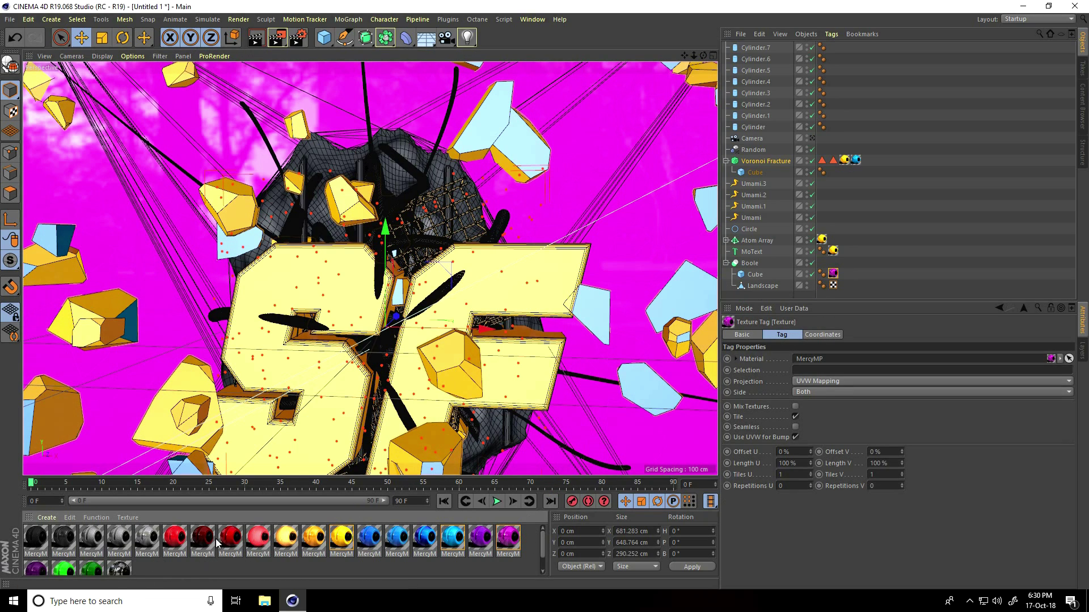
left_click_drag(235, 542, 775, 288)
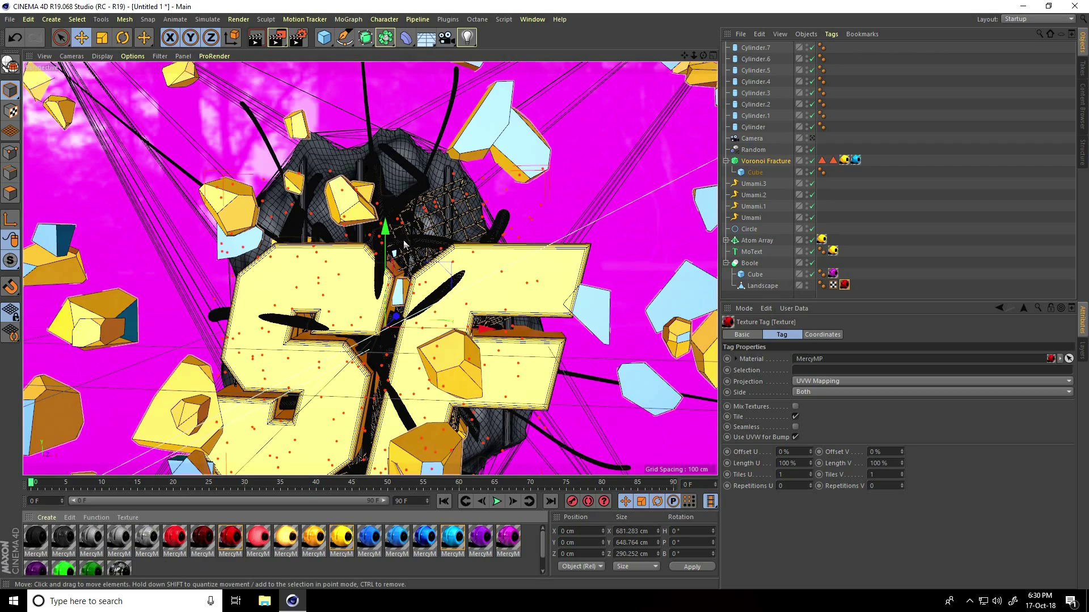
Step: Apply the blue material to all eight cylinders
scroll(375, 163, "up", 6)
scroll(324, 176, "up", 2)
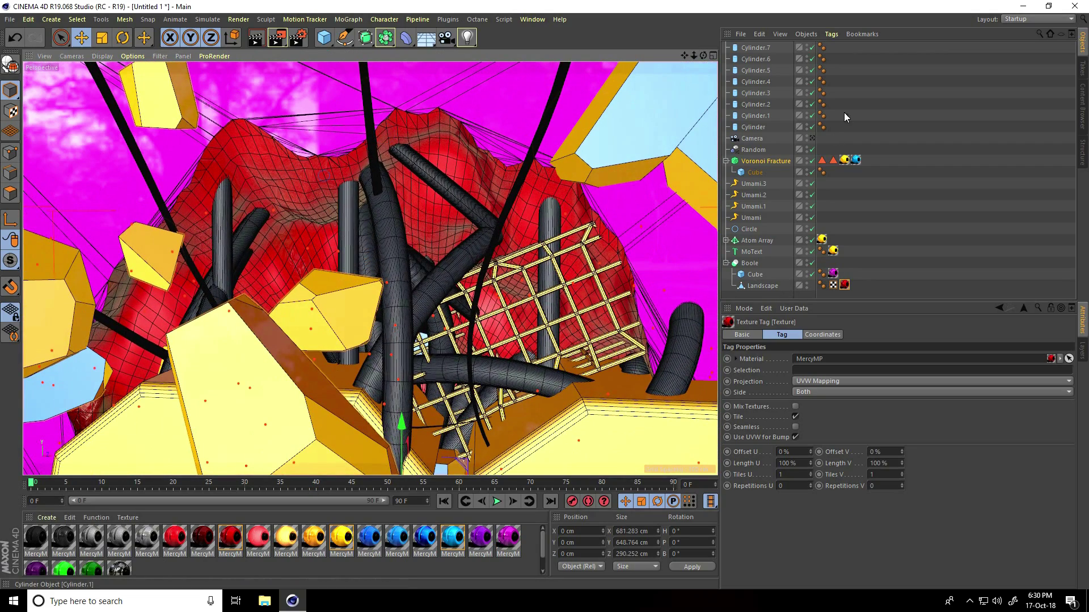
left_click(760, 49)
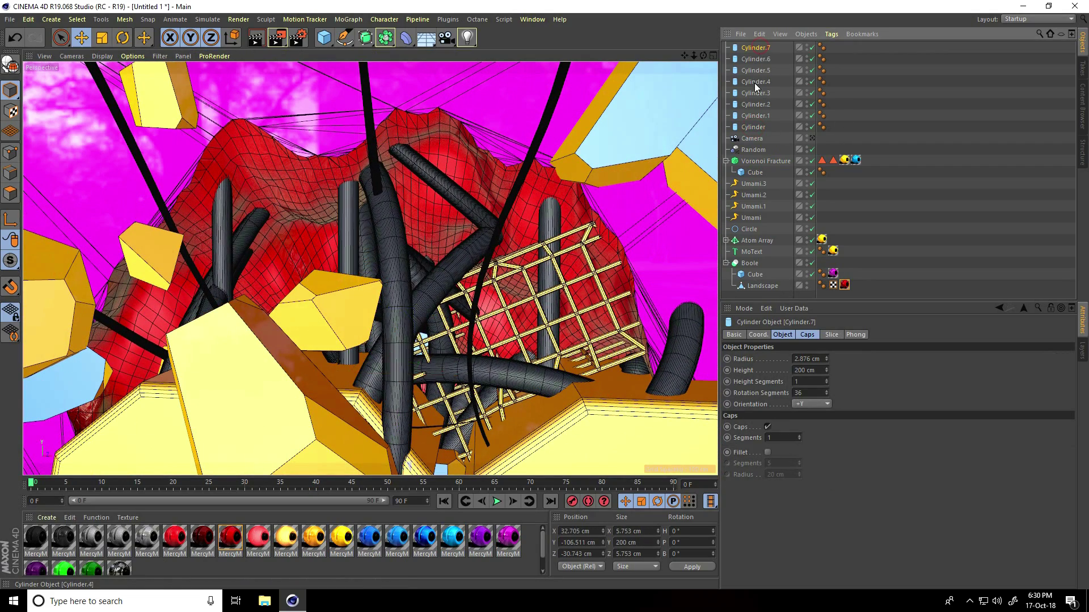
left_click(753, 127, "shift")
right_click(452, 538)
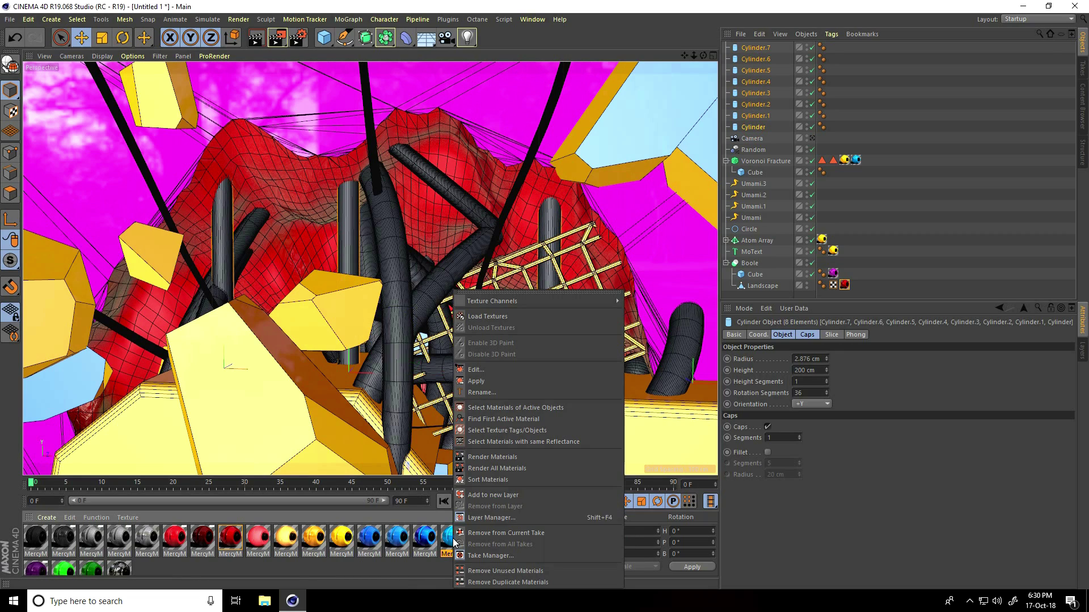
left_click(485, 384)
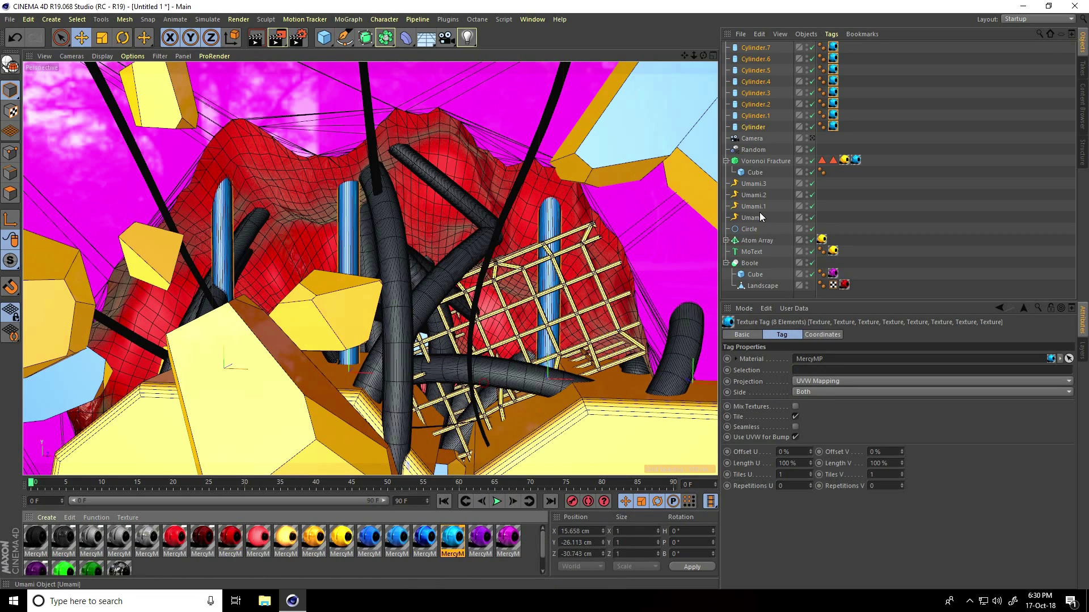
Step: Apply the blue material to the four Umami tentacle splines
left_click(756, 218)
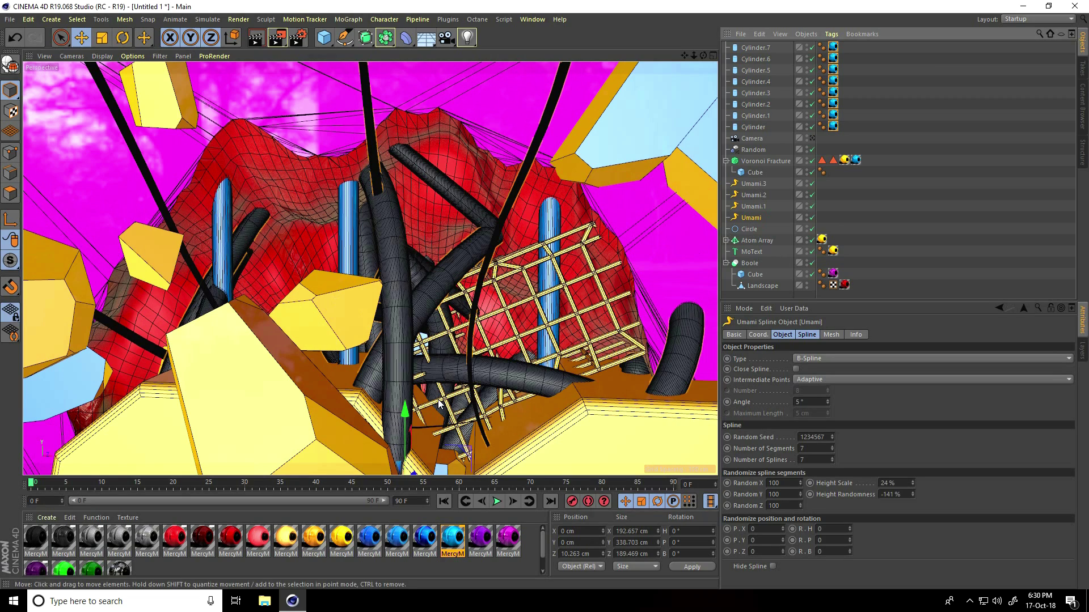
left_click(753, 183, "shift")
right_click(452, 543)
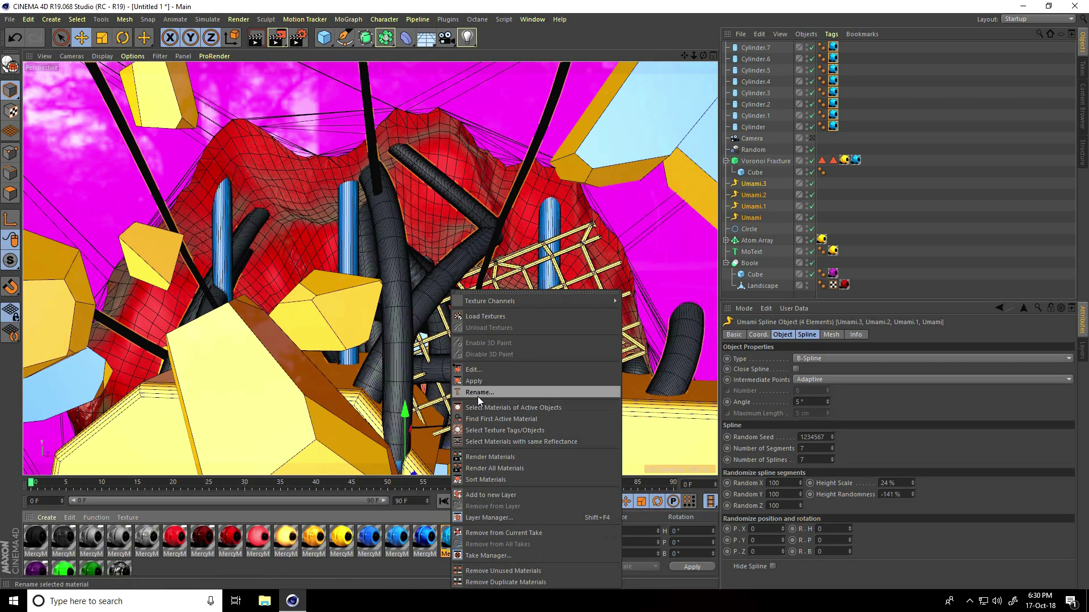
left_click(474, 382)
Step: Switch the viewport to smooth shading without wireframe lines and orbit to a front-on angle
scroll(409, 199, "down", 2)
scroll(409, 199, "down", 6)
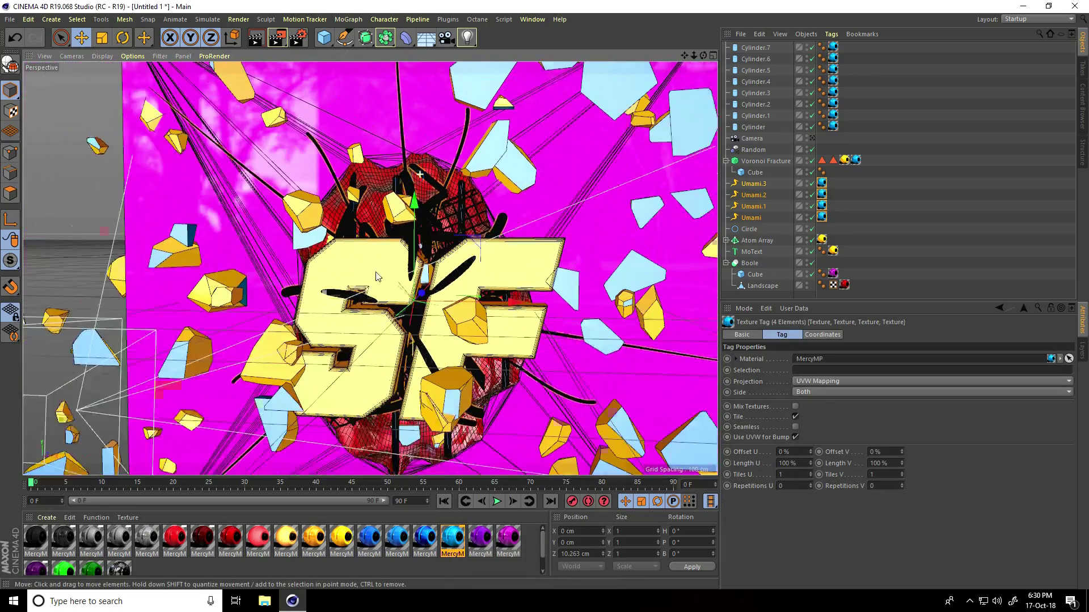
scroll(391, 283, "up", 4)
left_click(108, 58)
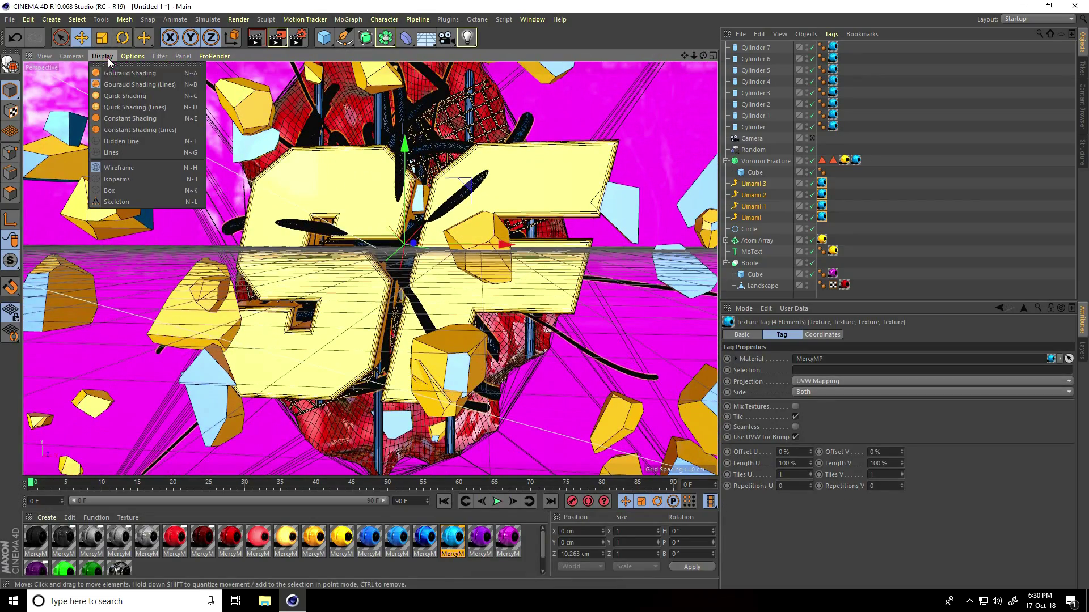
left_click(125, 75)
mouse_move(424, 197)
left_mouse_down("alt")
mouse_move(380, 189)
mouse_move(640, 202)
mouse_move(451, 211)
left_mouse_up("alt")
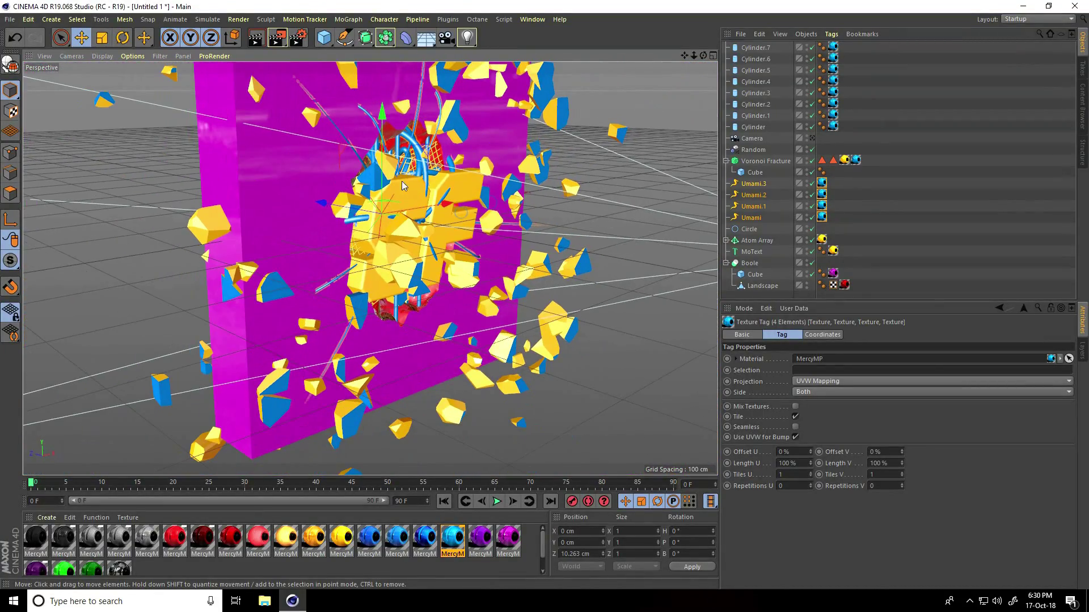
Step: Move the Boole object back to Z 7.393 cm and view the scene through the Camera
left_click(350, 171)
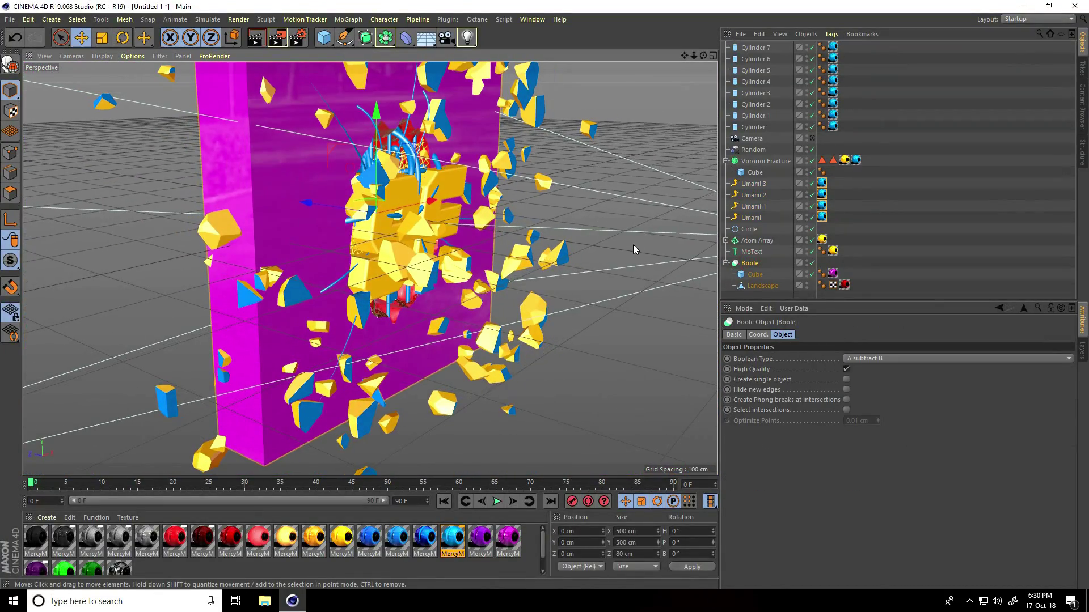
left_click(726, 263)
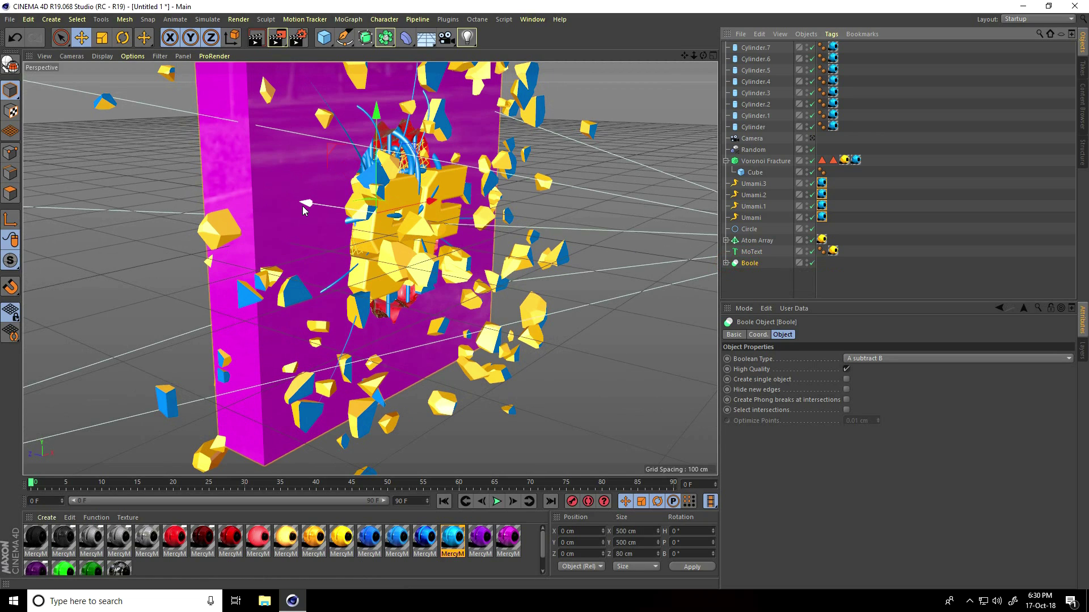
left_click_drag(306, 202, 310, 209)
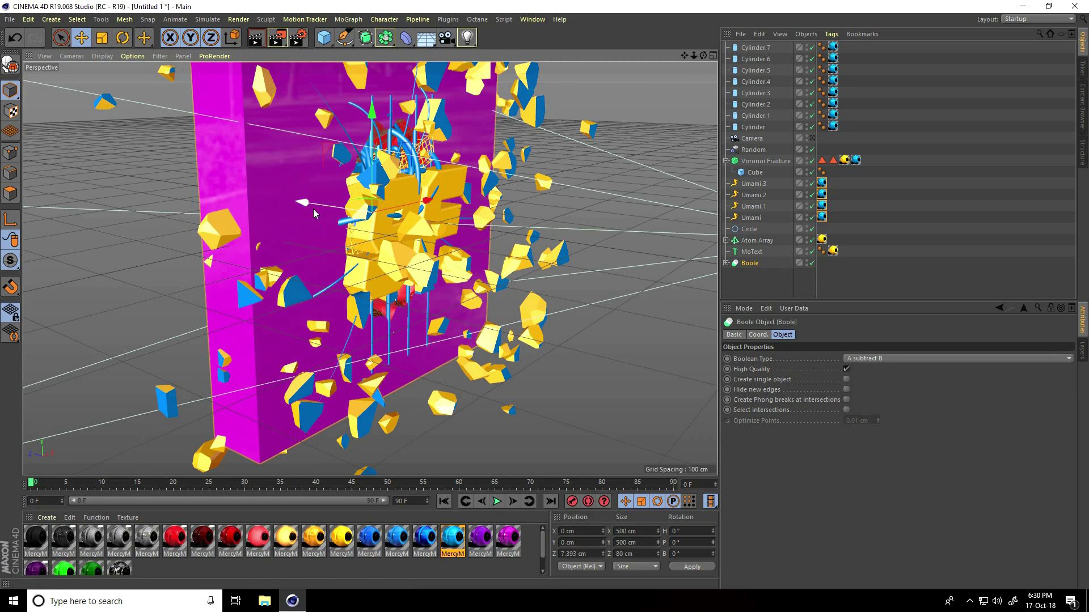
left_click_drag(541, 217, 460, 221, "alt")
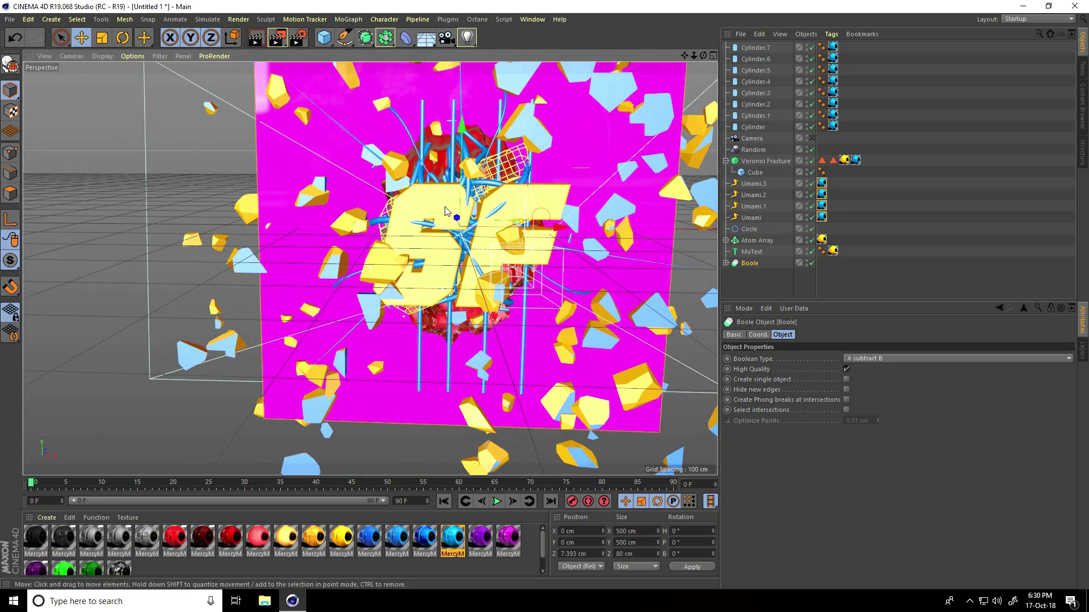
left_click(812, 138)
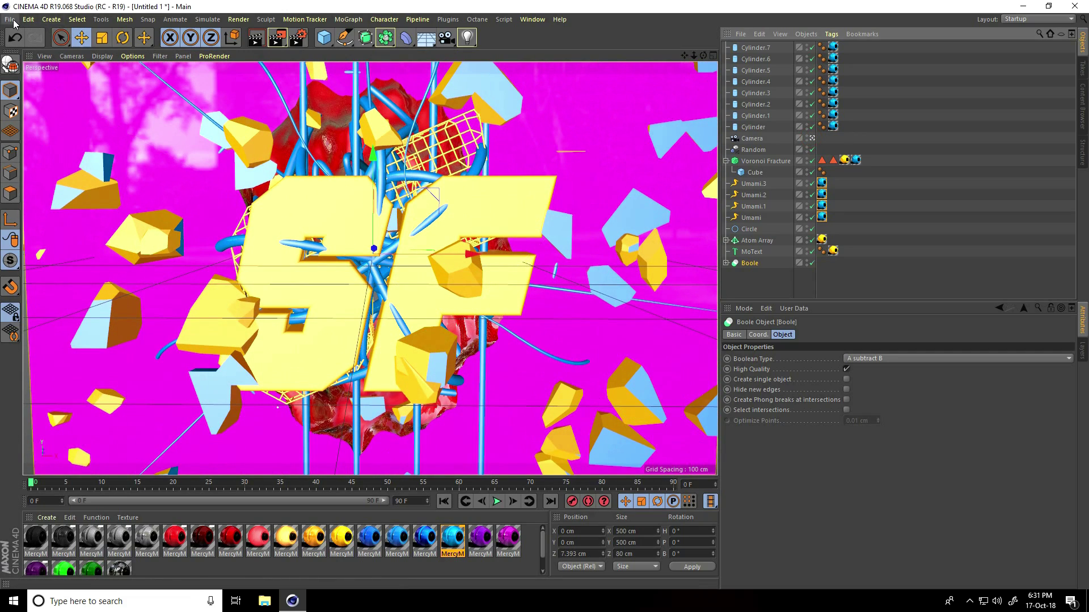
Step: Open the 'cinema-4d-studio lights' scene file
left_click(10, 19)
left_click(20, 54)
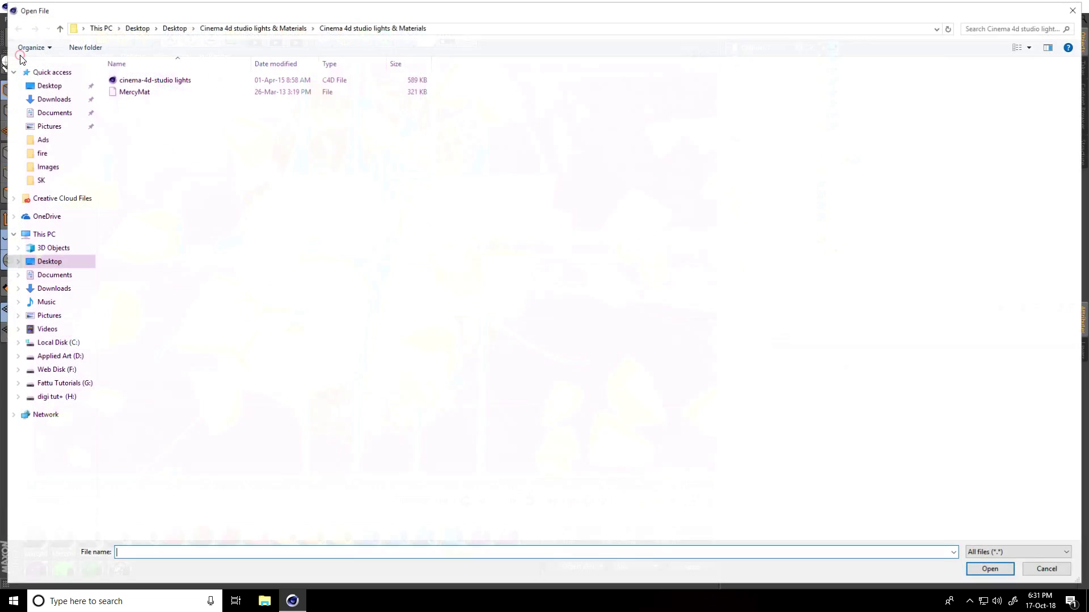
left_click(178, 84)
left_click(976, 571)
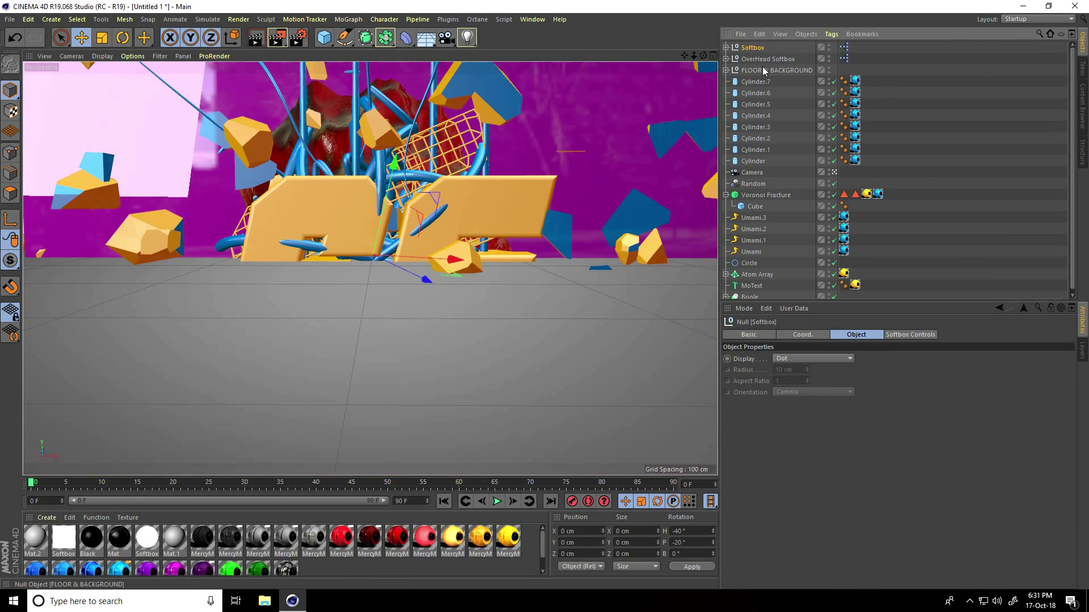
Step: Lower the FLOOR & BACKGROUND group beneath the SF text
left_click(760, 70)
left_click_drag(348, 148, 329, 386)
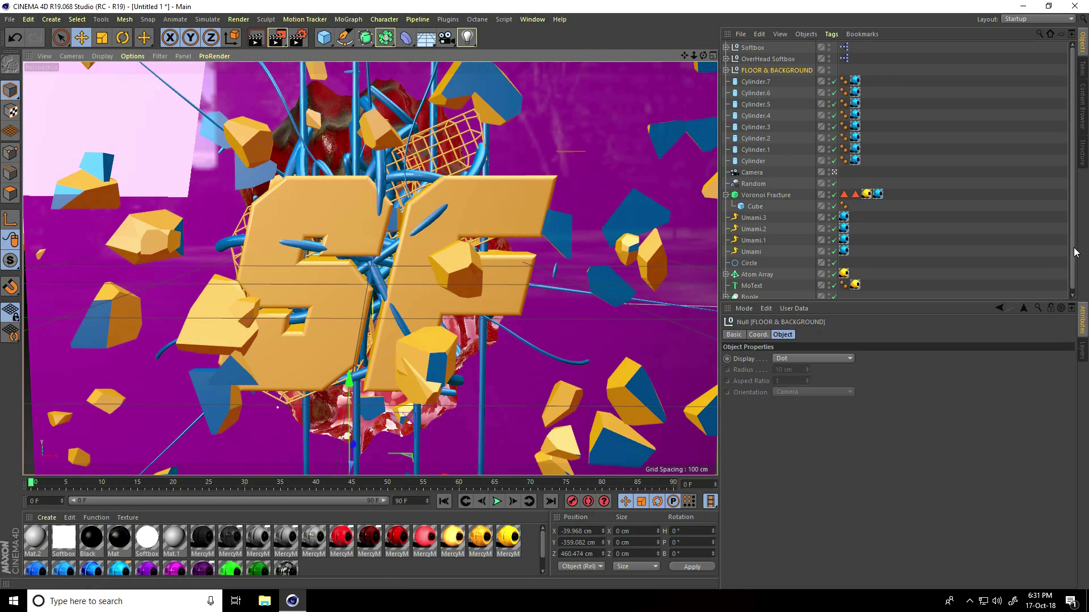
scroll(959, 287, "down", 1)
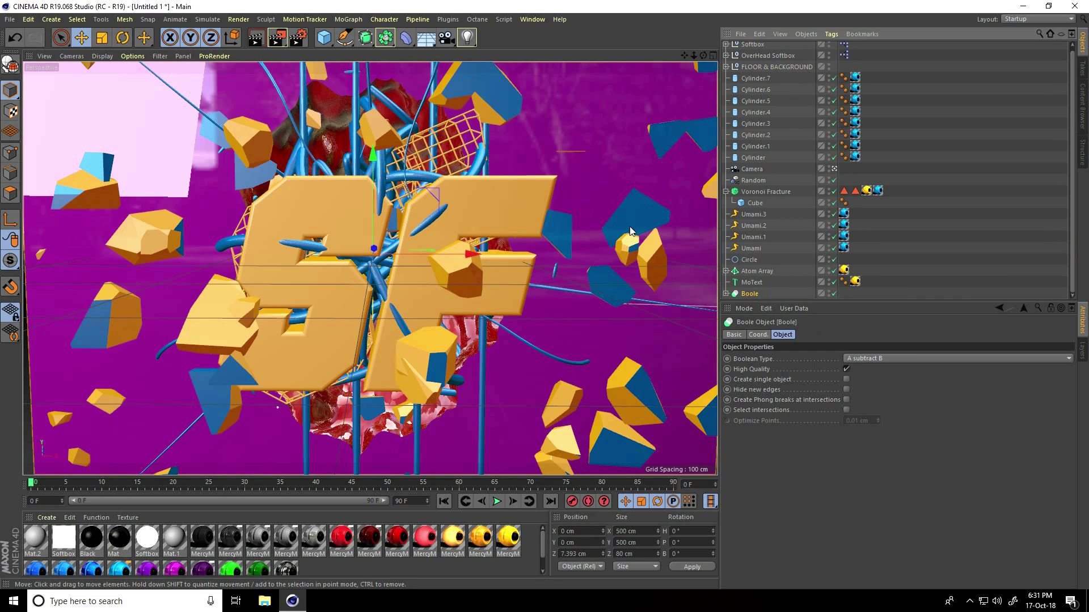
Step: Turn off the Camera view and move the Boole object to Z 4.653 cm
left_click(753, 158)
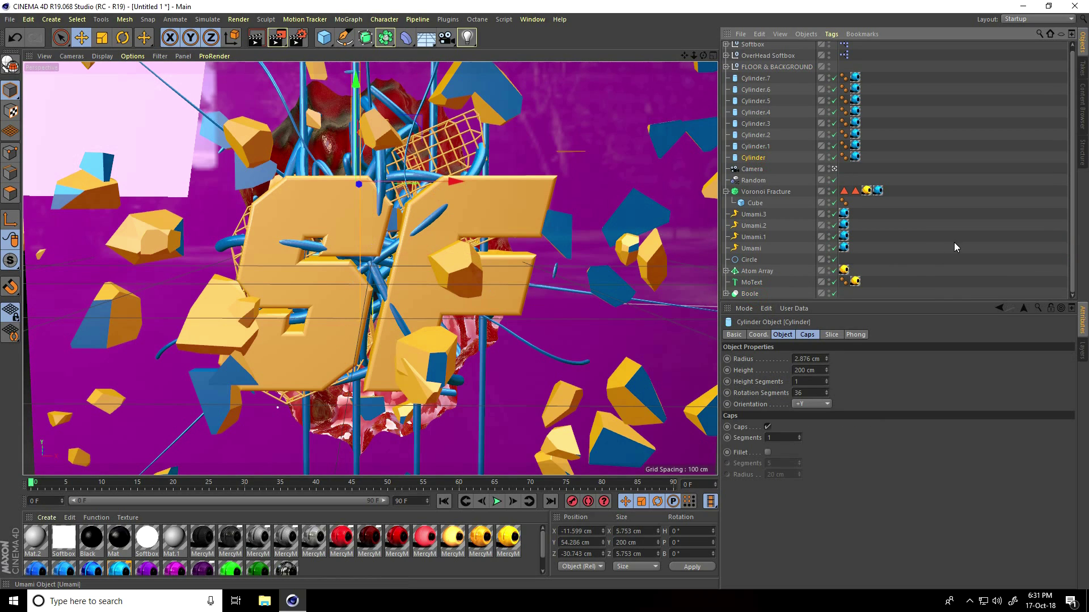
left_click(834, 169)
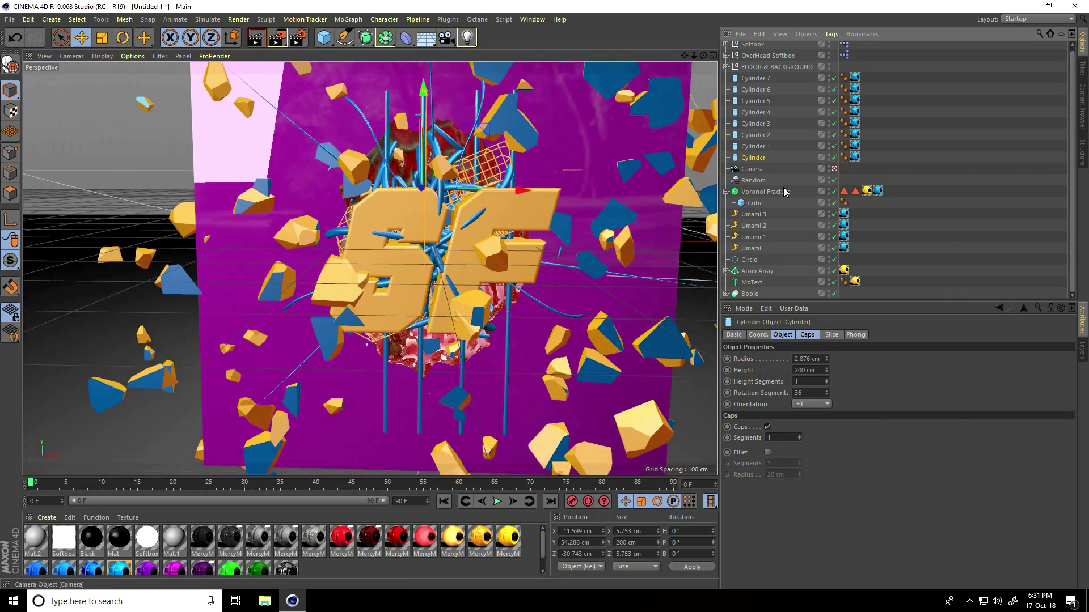
scroll(504, 256, "up", 3)
left_click_drag(515, 257, 516, 262, "alt")
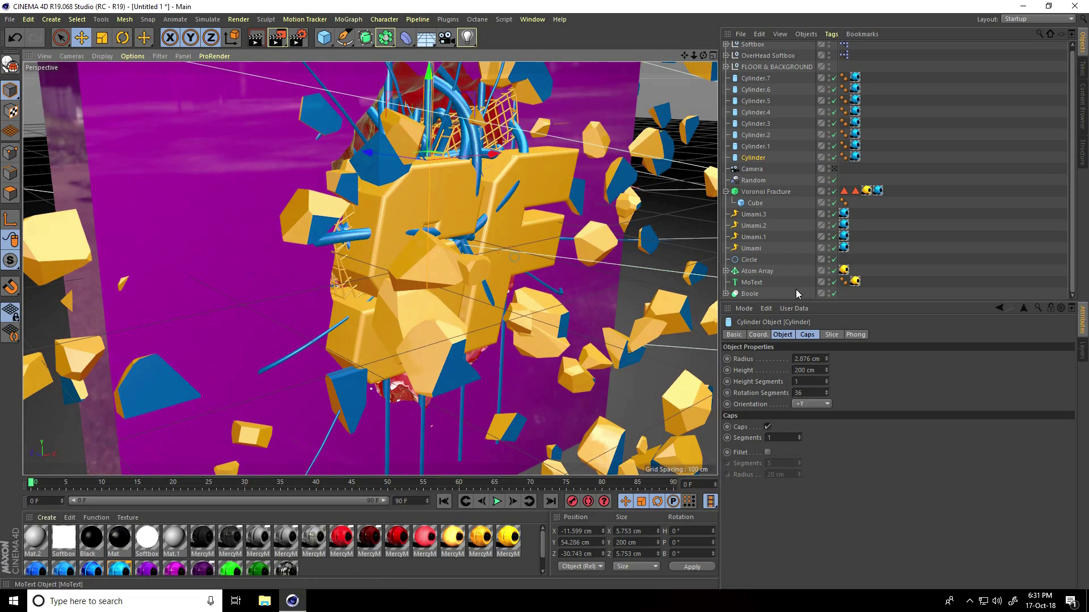
left_click(747, 294)
left_click_drag(350, 209, 353, 208)
left_click_drag(524, 260, 93, 276, "alt")
Step: Centre the OverHead Softbox above the scene at about X 5 cm
scroll(237, 208, "up", 3)
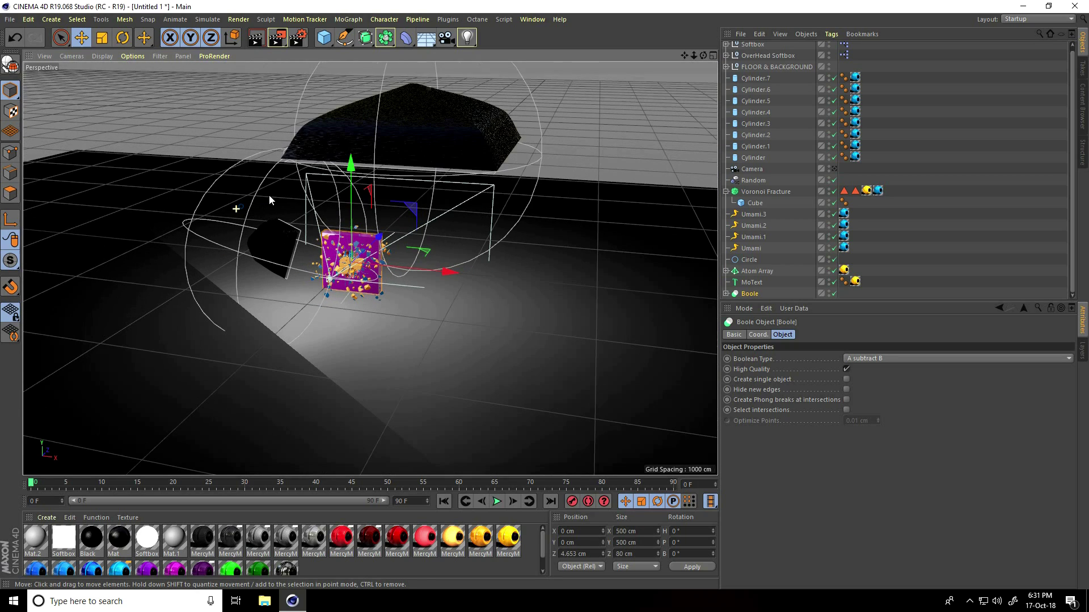
left_click(462, 120)
left_click(751, 57)
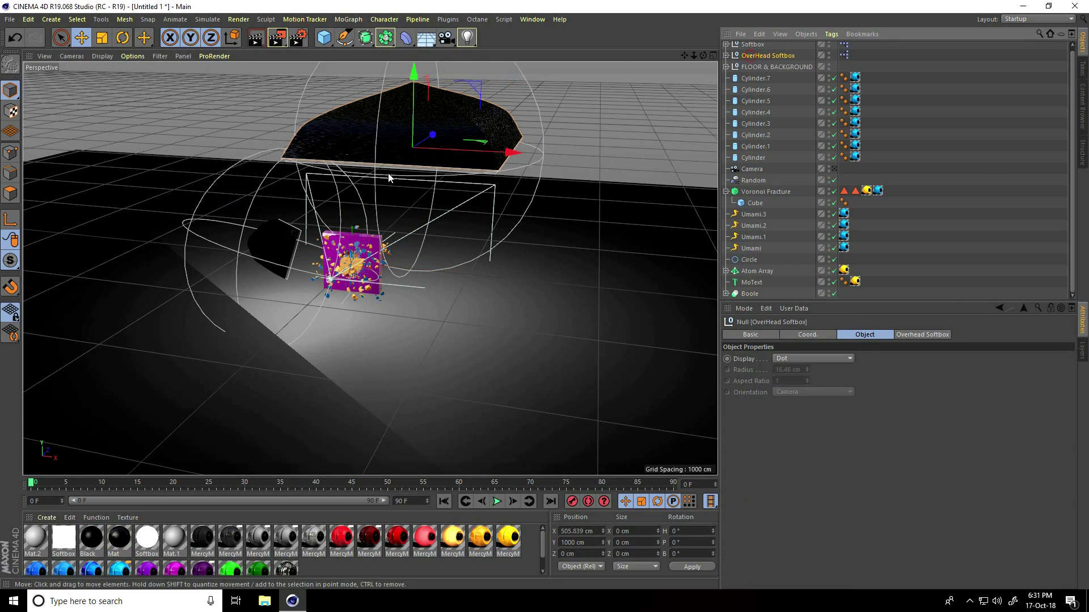
left_click_drag(391, 176, 401, 176, "alt")
left_click_drag(619, 161, 557, 161)
left_click_drag(491, 210, 465, 200, "alt")
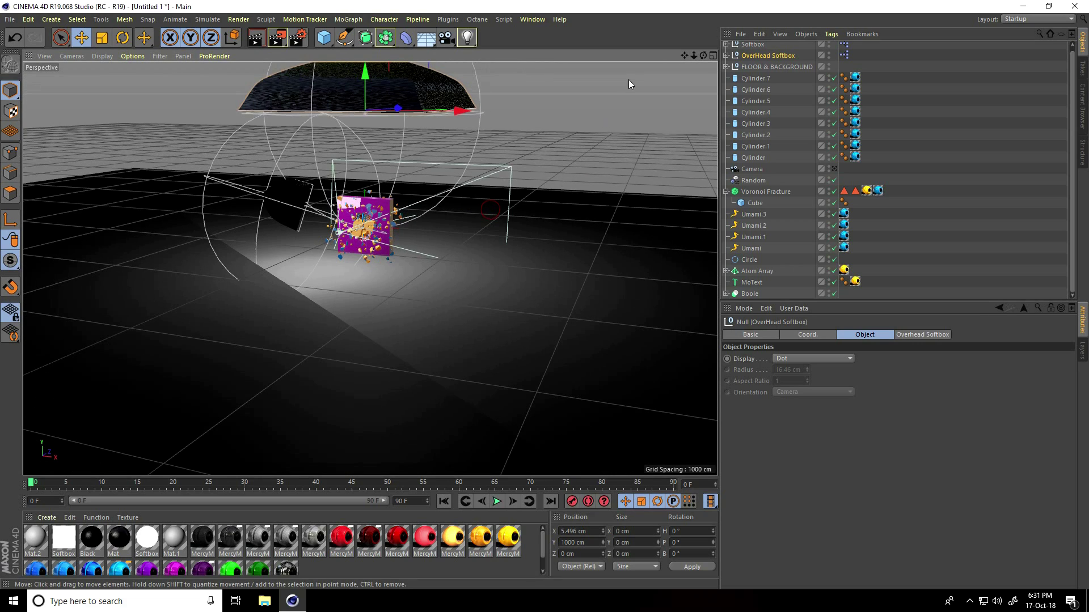
left_click_drag(683, 55, 544, 295)
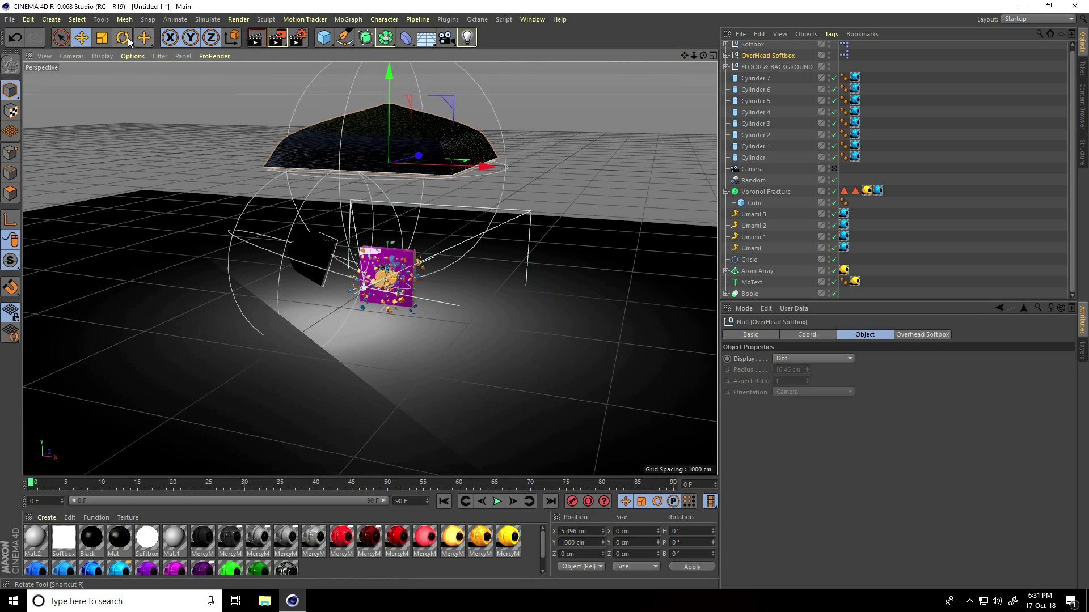
Step: Tilt the softbox to P 21.174°, move it to Y 909.072 cm, Z −645.01 cm, and view through the Camera
left_click(122, 37)
left_click_drag(353, 138, 367, 166)
left_click(81, 38)
left_click_drag(342, 257, 269, 254, "alt")
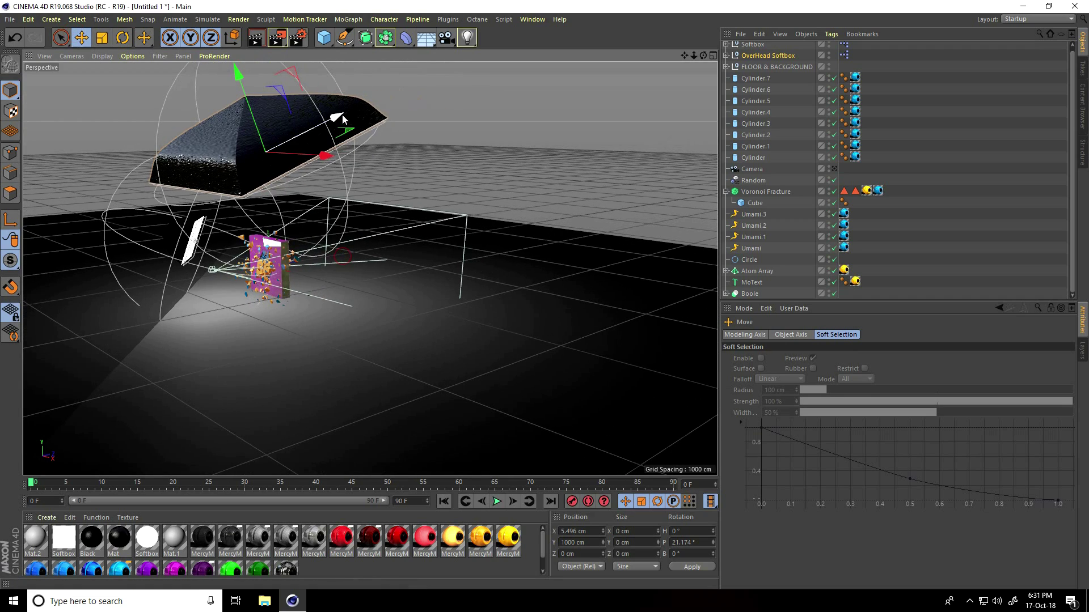
left_click_drag(343, 119, 152, 70)
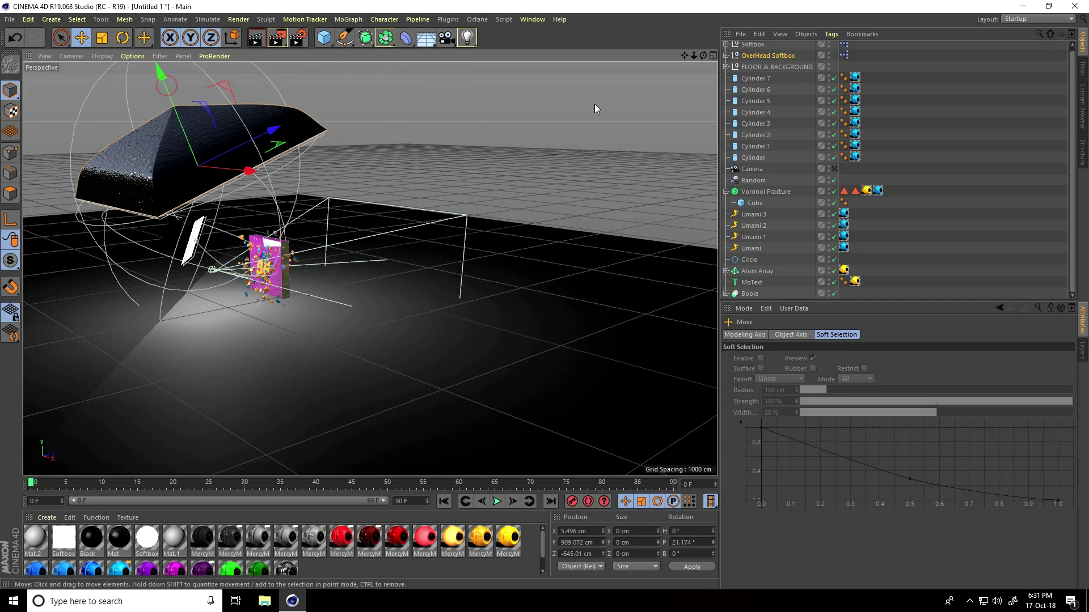
left_click(833, 168)
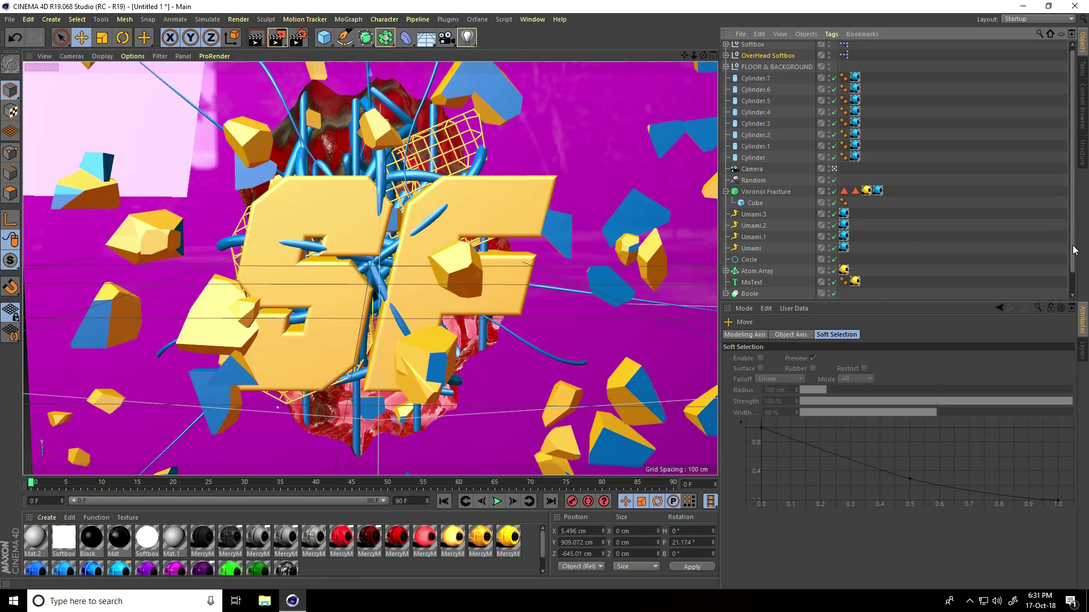
Step: Scale the Landscape up to 336.89 × 274.782 × 396.26 cm along X and Z
scroll(1063, 249, "down", 2)
left_click(762, 293)
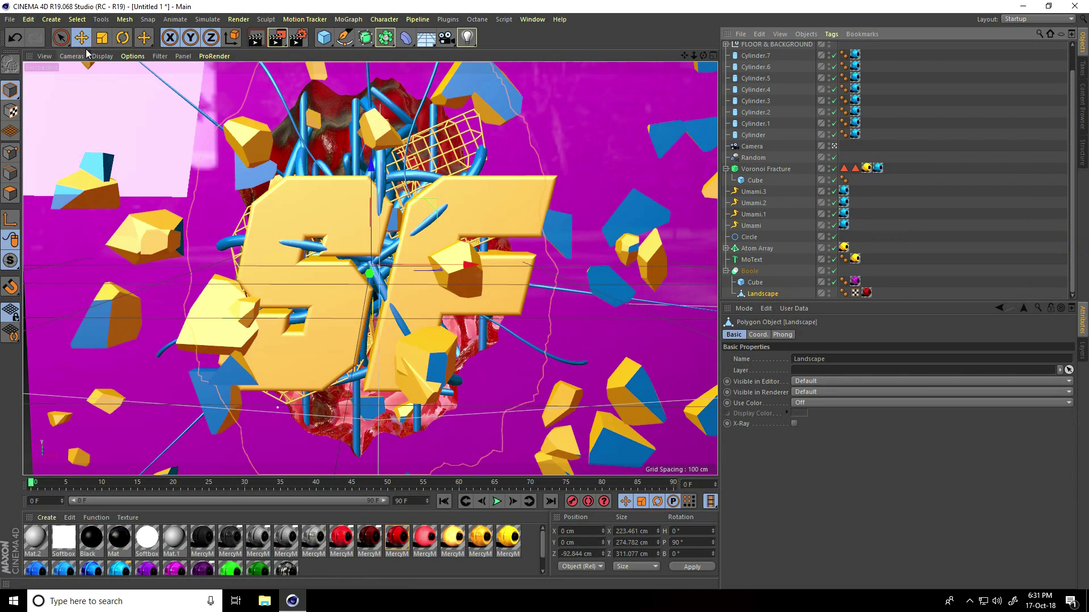
key("t")
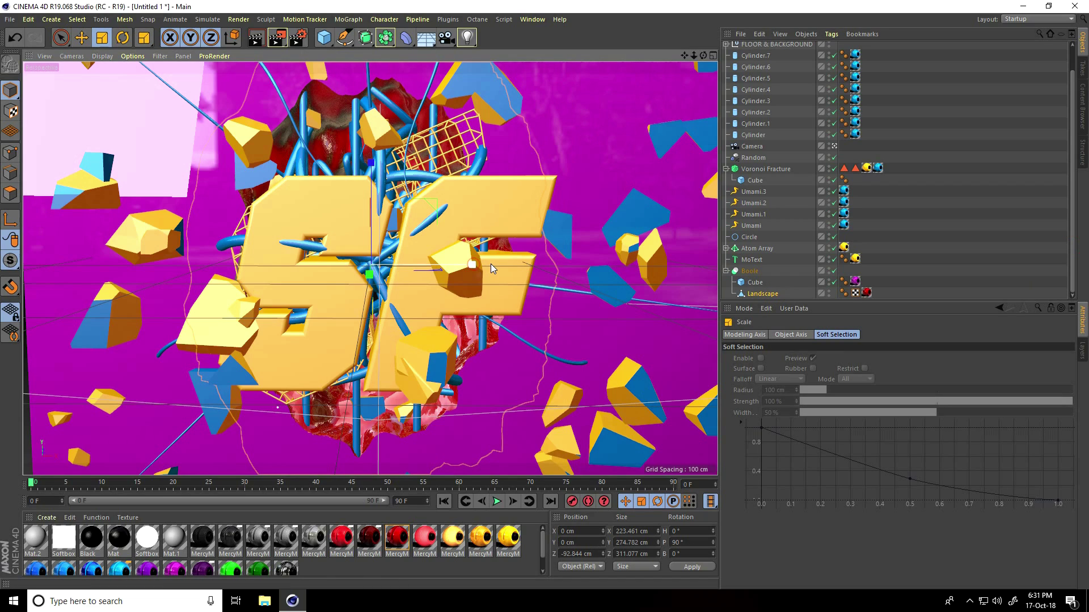
left_click_drag(491, 264, 528, 263)
left_click_drag(372, 165, 381, 131)
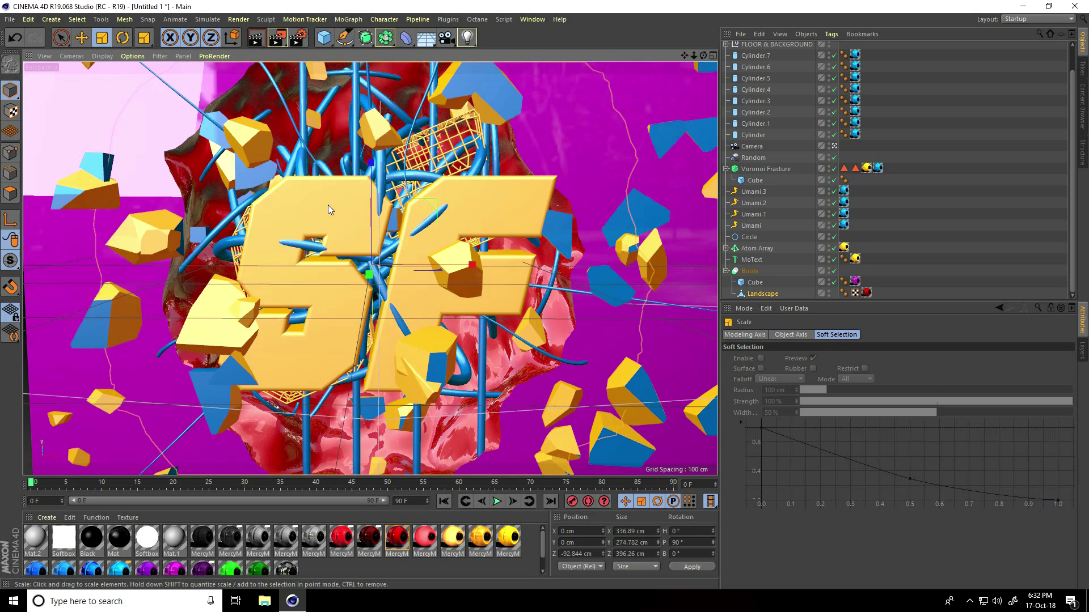
Step: Add the Ambient Occlusion render effect with Accuracy set to 100%
left_click(297, 38)
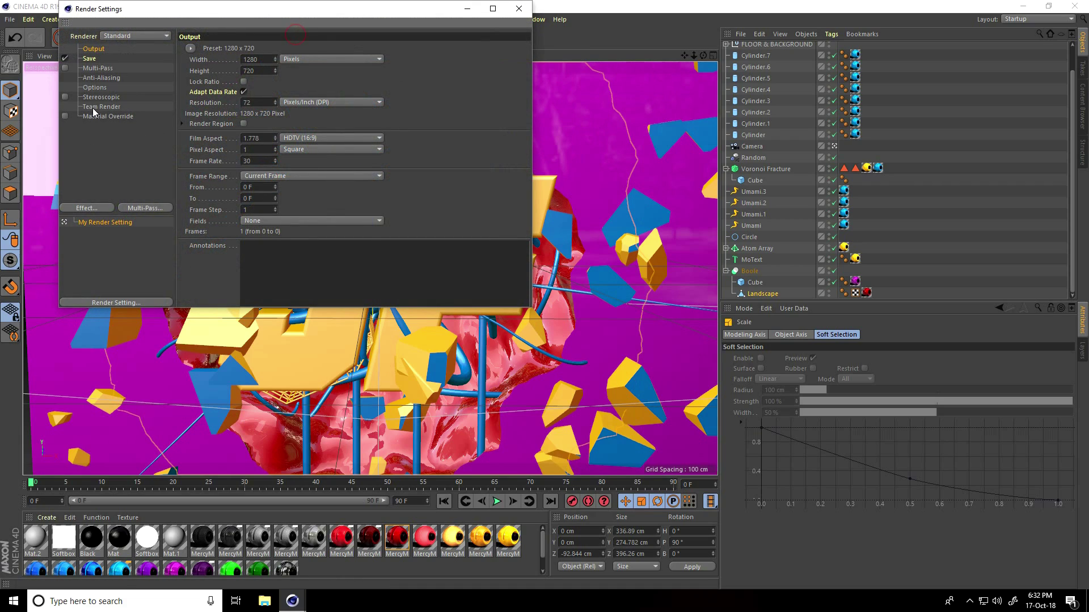
left_click(87, 208)
left_click(159, 278)
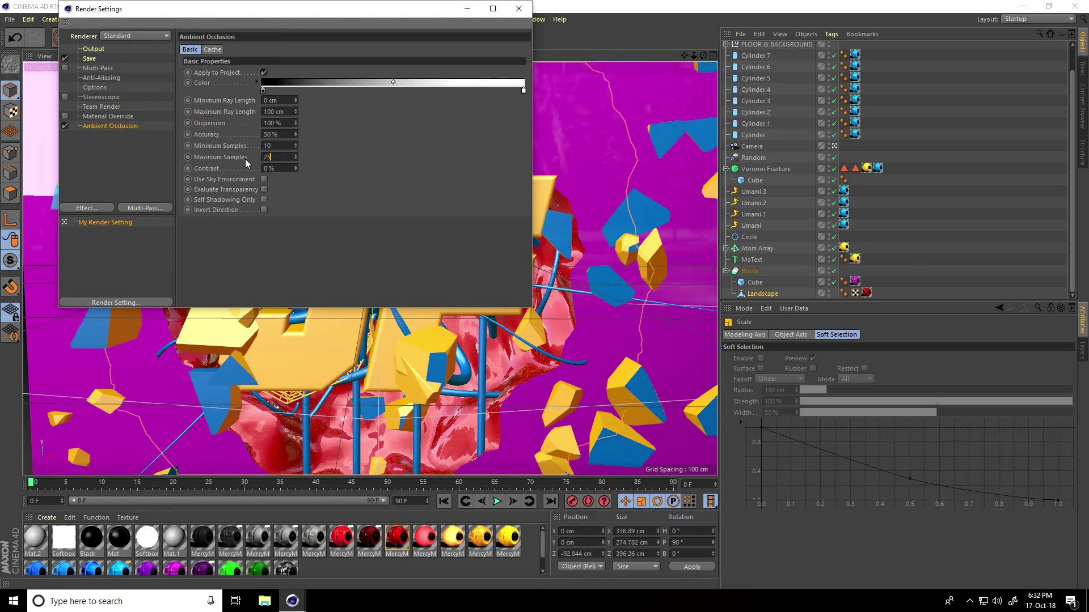
left_click(246, 160)
type("100")
key("Return")
Step: Add Global Illumination with High samples and set anti-aliasing to Best
left_click(105, 206)
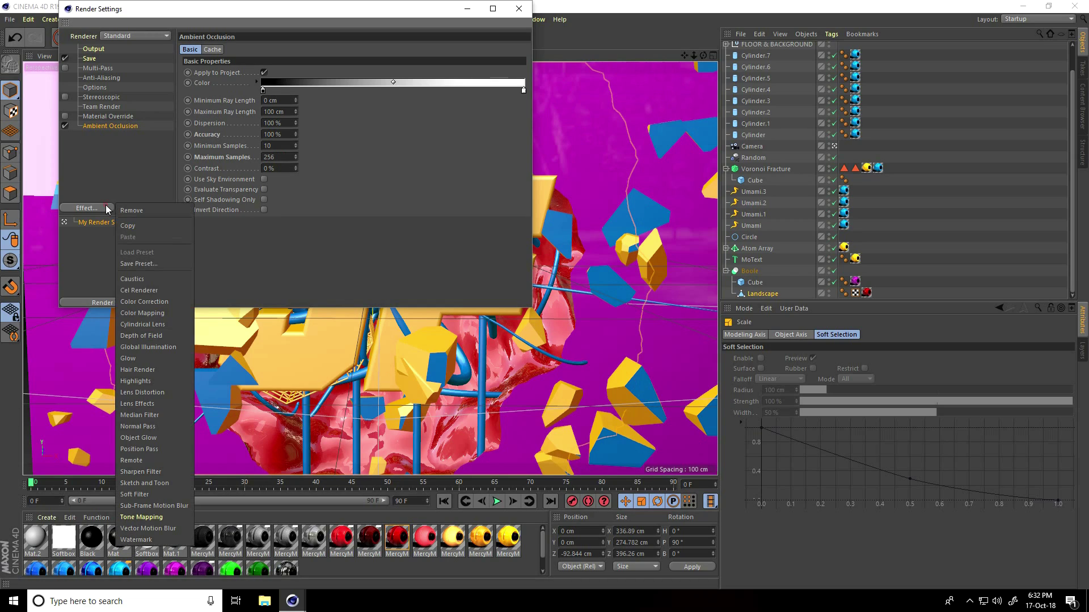
left_click(157, 348)
left_click(292, 126)
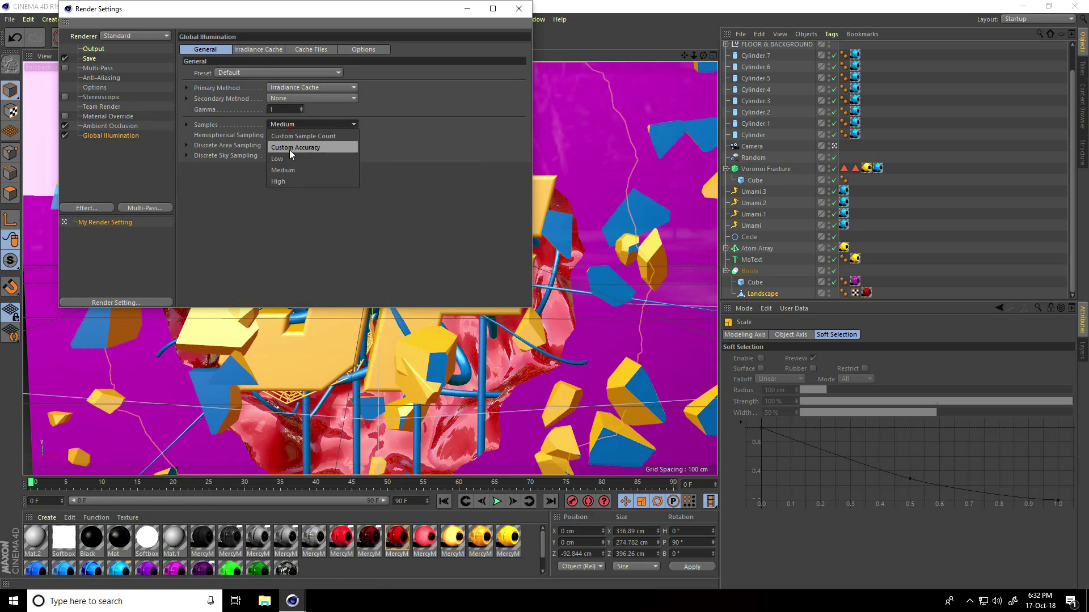
left_click(288, 178)
left_click(109, 81)
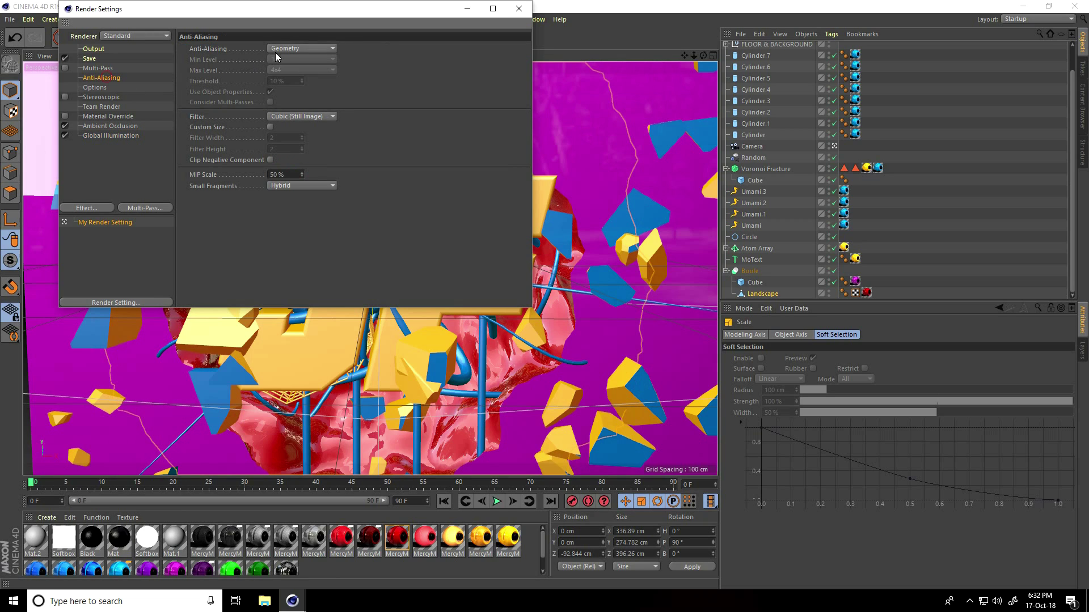
left_click(275, 50)
left_click(282, 84)
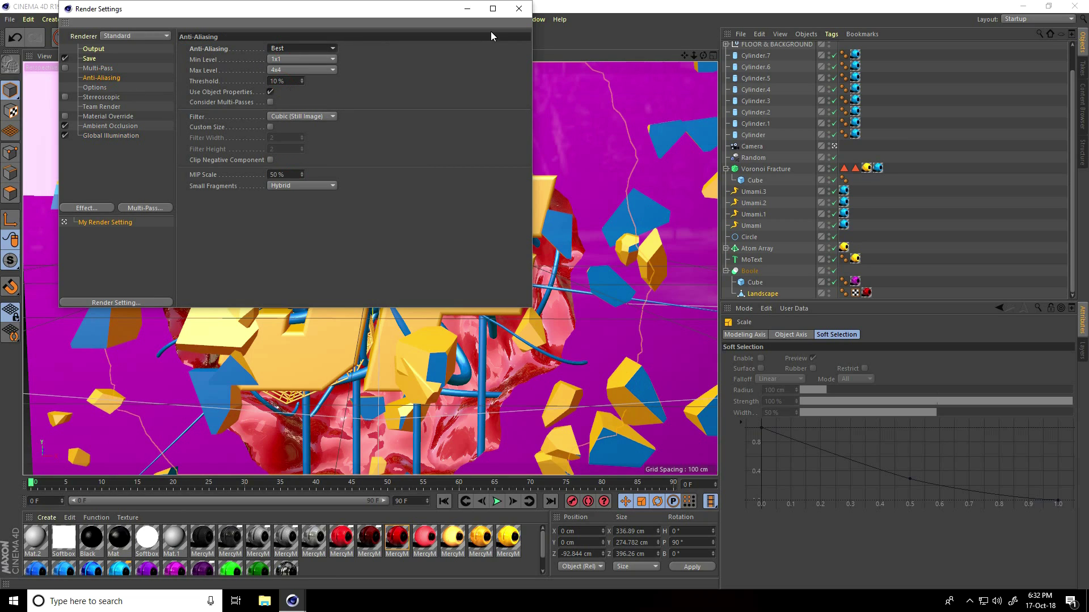
left_click(518, 8)
Step: Render the SF scene to the Picture Viewer at 1280×720
left_click(276, 41)
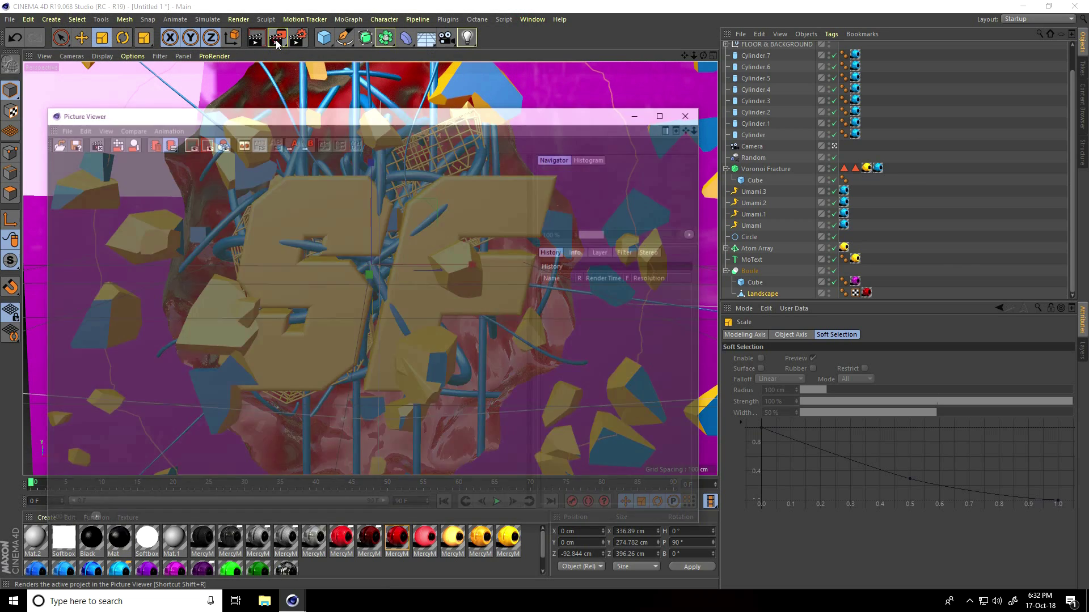